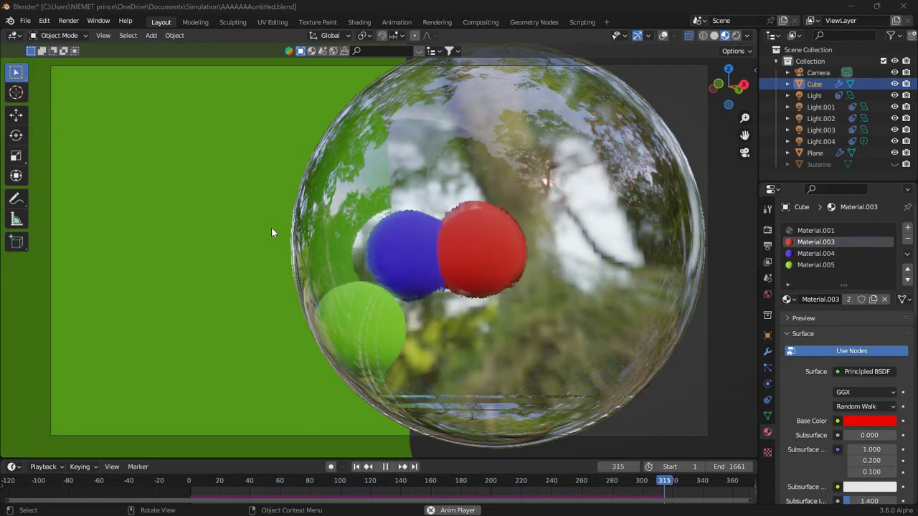
Step: Examine the coloured balls moving inside the glass sphere from several angles and stop the animation playback
middle_drag(666, 230, 380, 247)
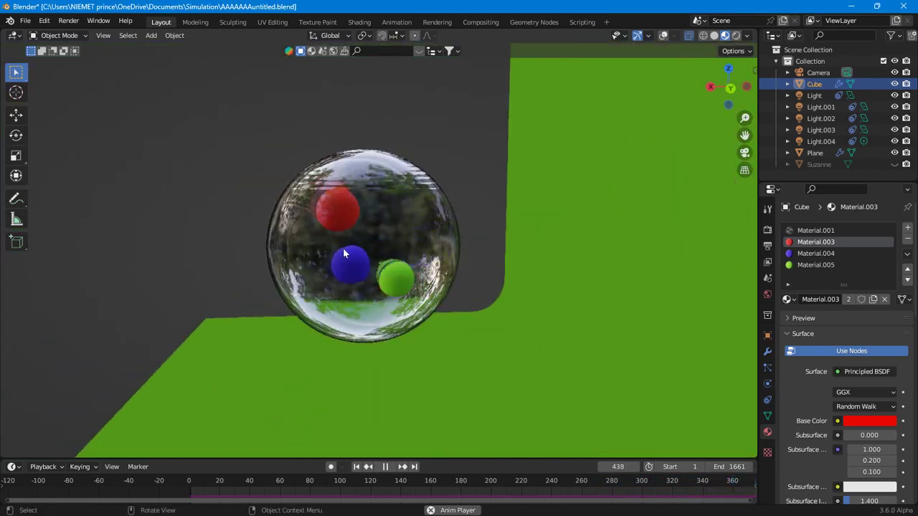
scroll(393, 290, up, 4)
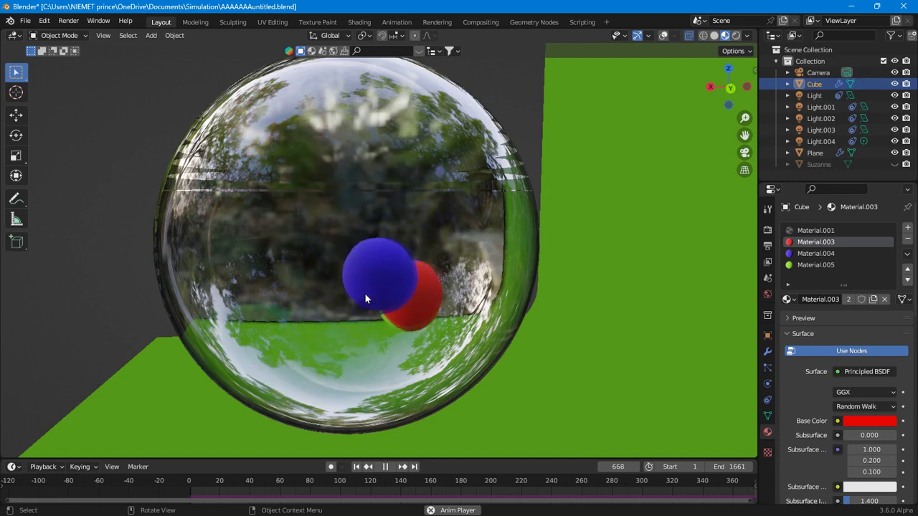
click(386, 467)
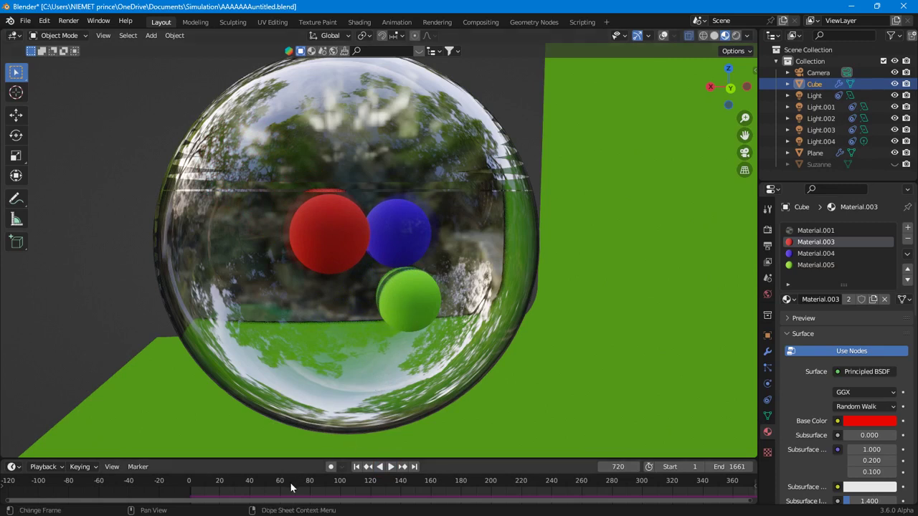
scroll(290, 480, up, 12)
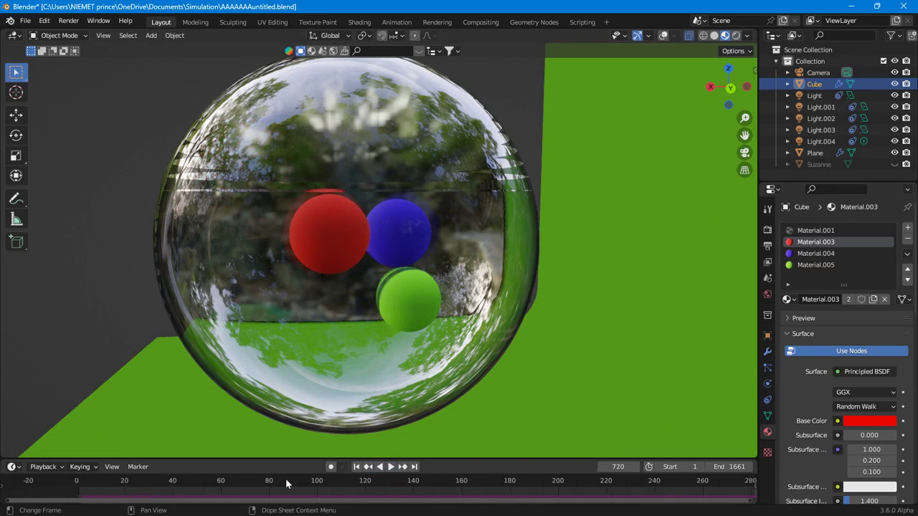
scroll(306, 480, up, 1)
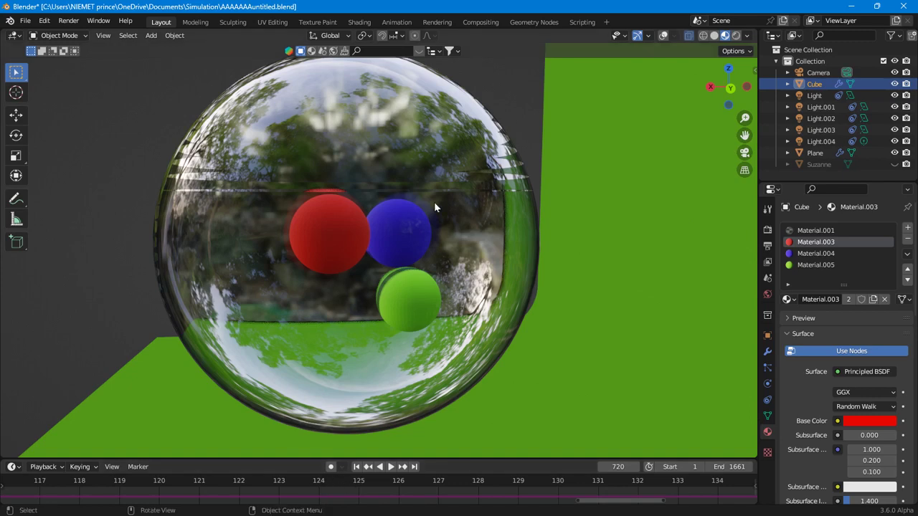
scroll(419, 253, down, 6)
middle_drag(419, 252, 464, 343)
scroll(464, 344, up, 5)
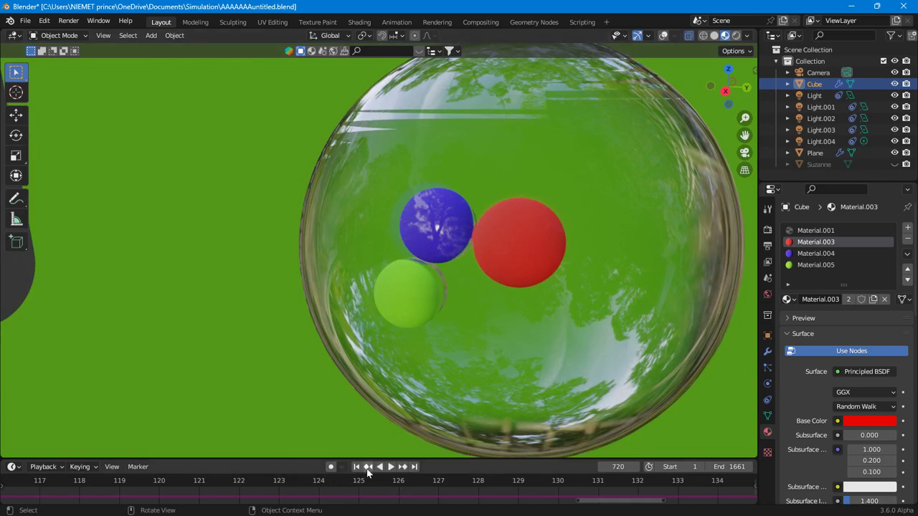
Step: Examine the cube's node group in the Geometry Nodes workspace, then return to the Layout workspace
click(521, 23)
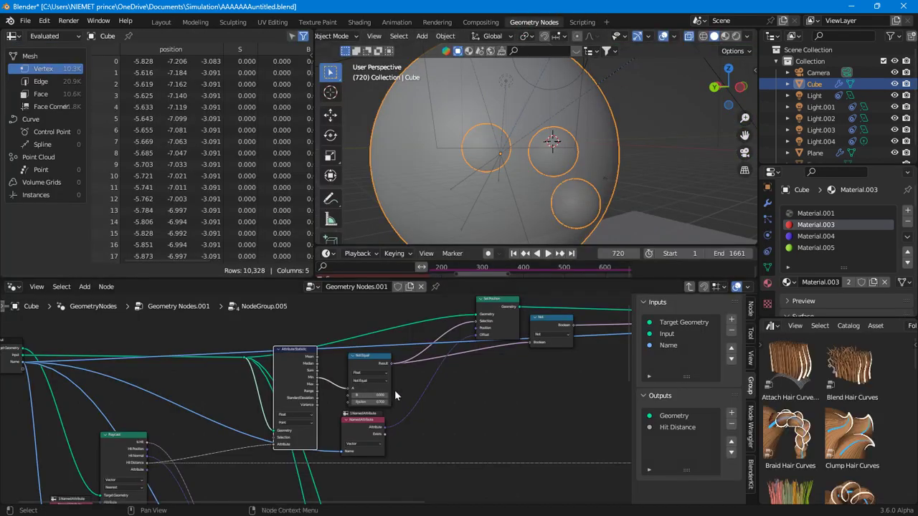
scroll(401, 394, down, 5)
scroll(388, 387, up, 5)
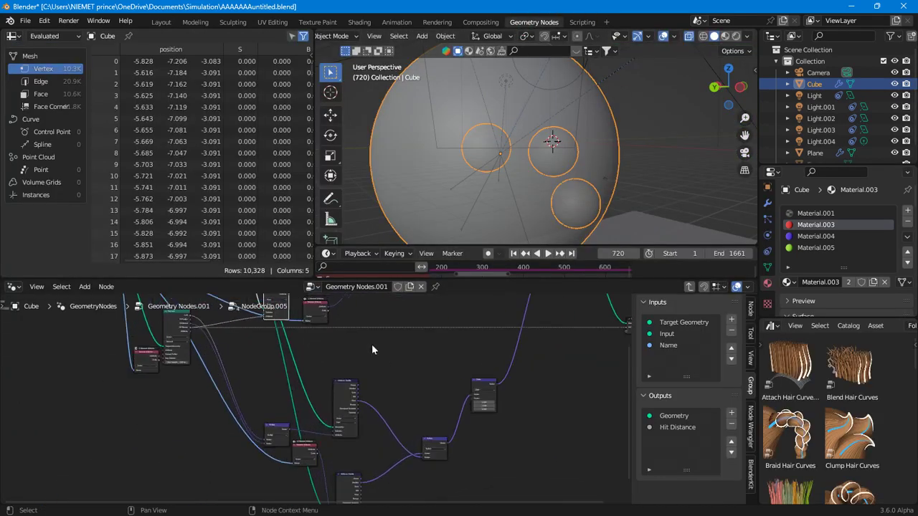
middle_drag(372, 344, 367, 421)
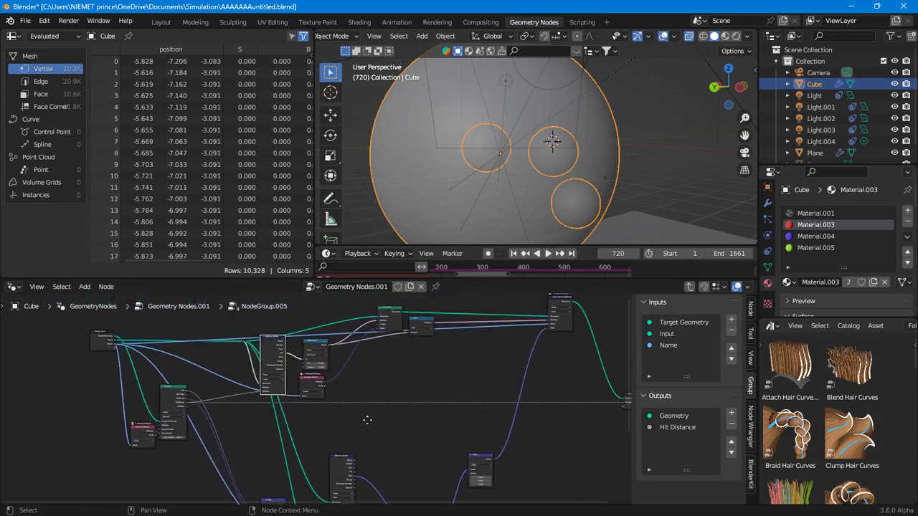
click(153, 23)
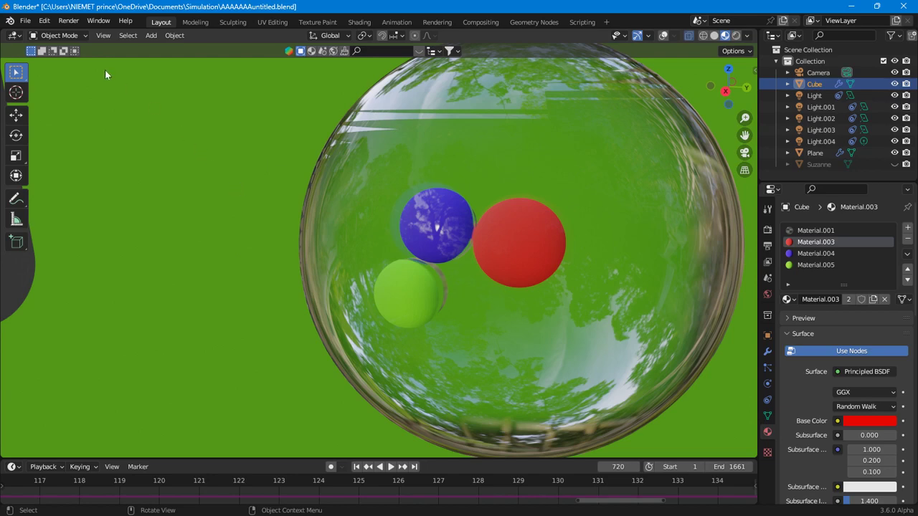
Step: Start a new General file without saving the changes to the current scene
click(25, 21)
mouse_move(39, 30)
click(147, 29)
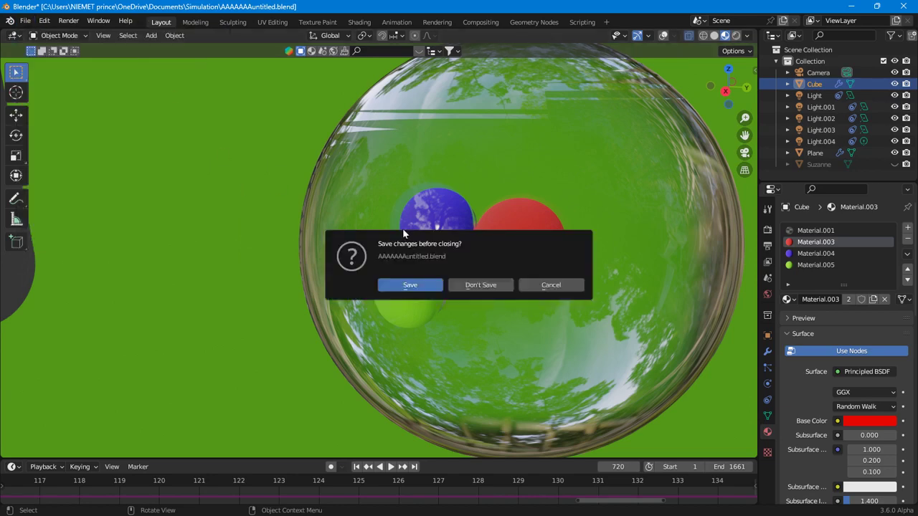
click(481, 285)
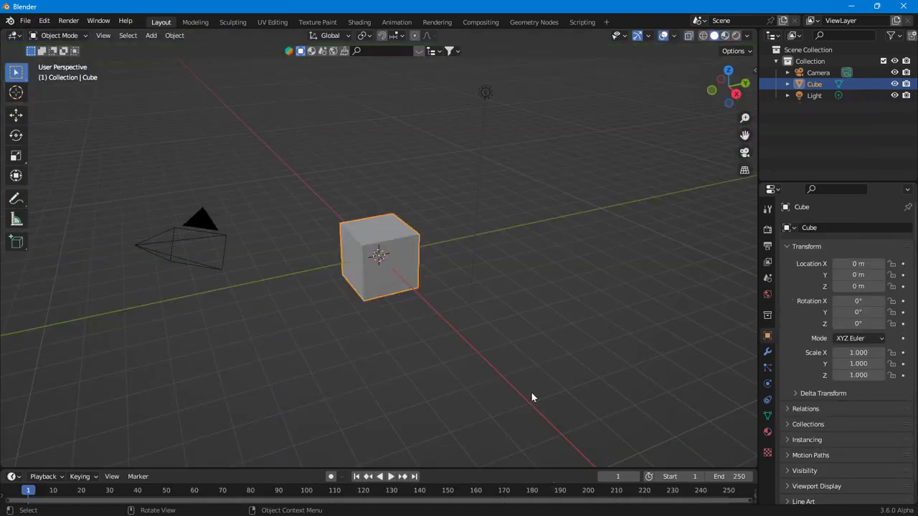
Step: Switch to the Geometry Nodes workspace and create a new geometry node tree on the default cube
right_click(380, 225)
click(527, 23)
click(388, 288)
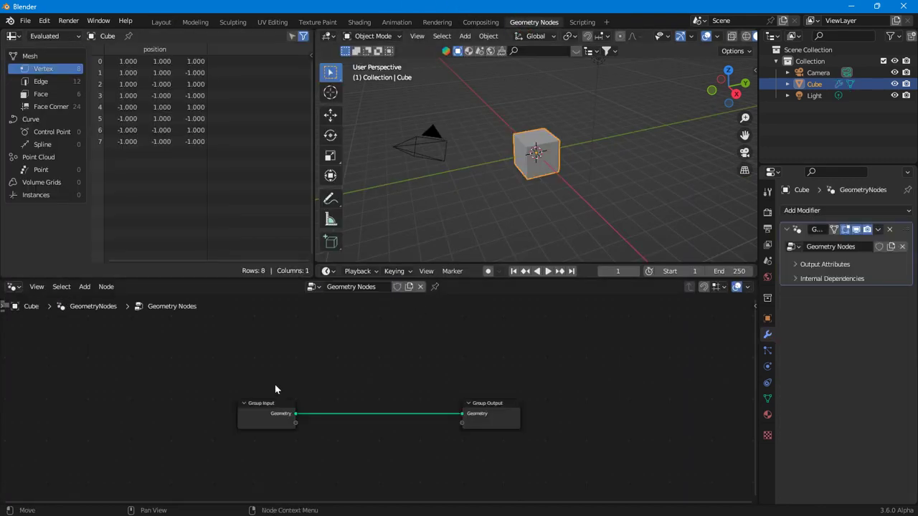
Step: Delete the Group Input node from the cube's node tree
scroll(358, 416, up, 2)
middle_drag(383, 436, 370, 359)
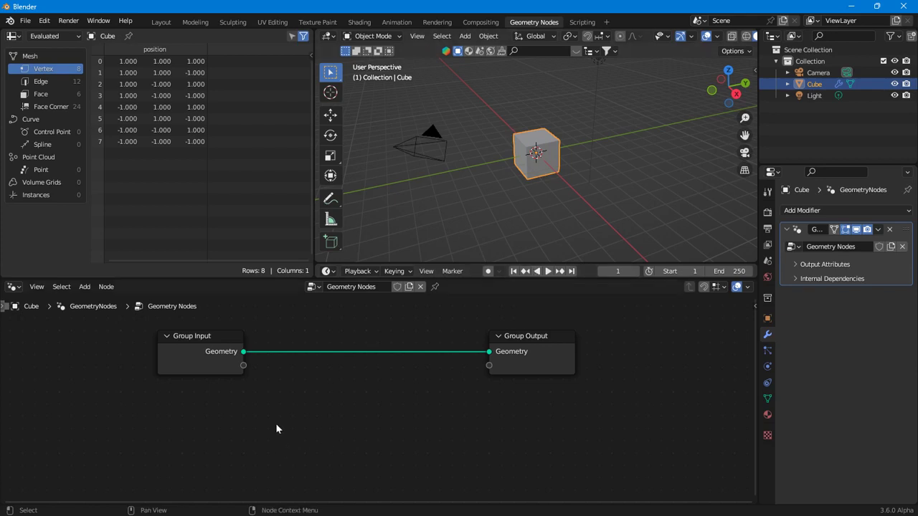
click(218, 360)
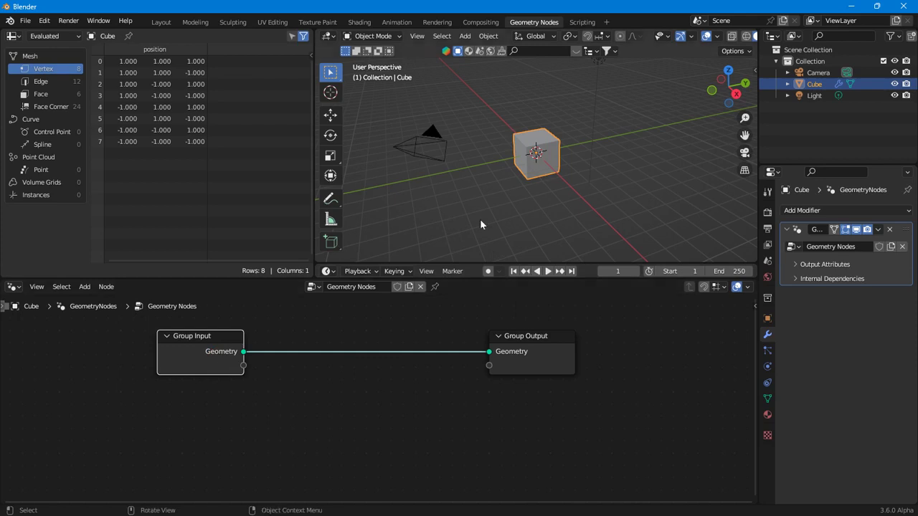
mouse_move(631, 165)
middle_down()
mouse_move(564, 130)
mouse_move(614, 165)
middle_up()
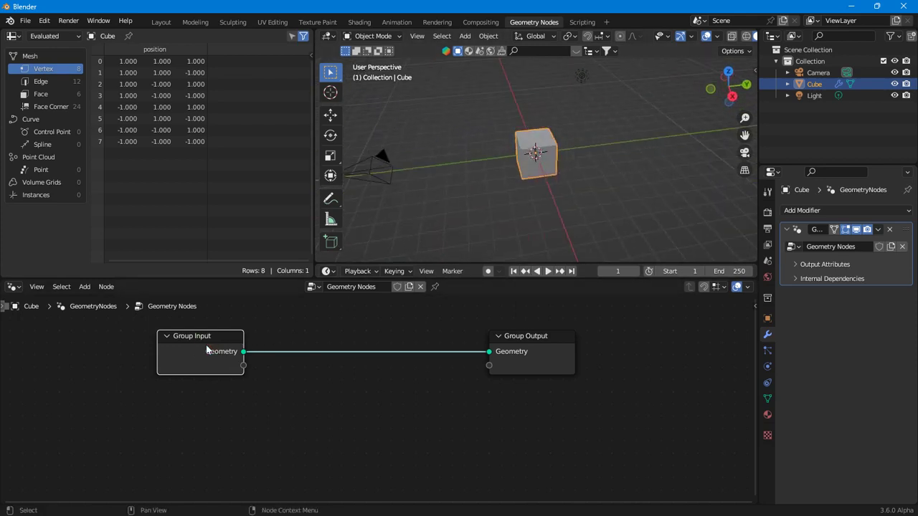
key(x)
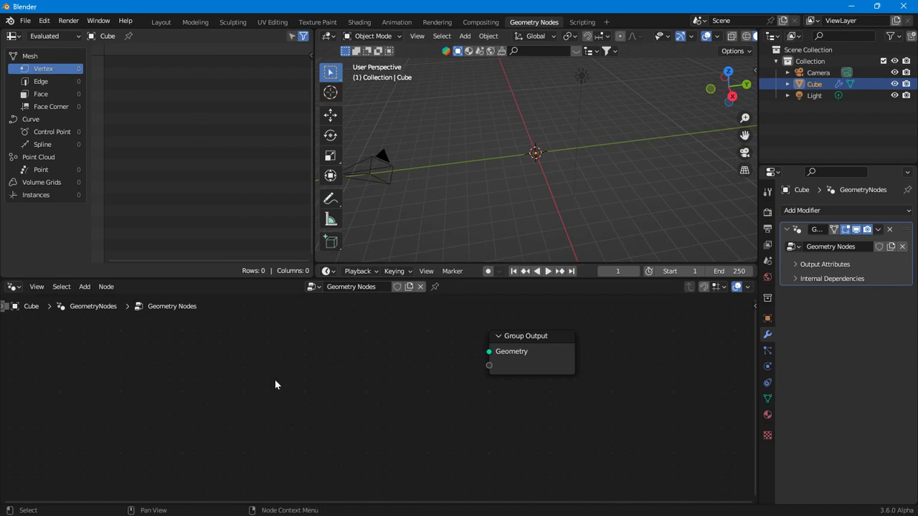
Step: Add a Cube mesh primitive node and place it well before the Group Output node
right_click(267, 370)
mouse_move(266, 368)
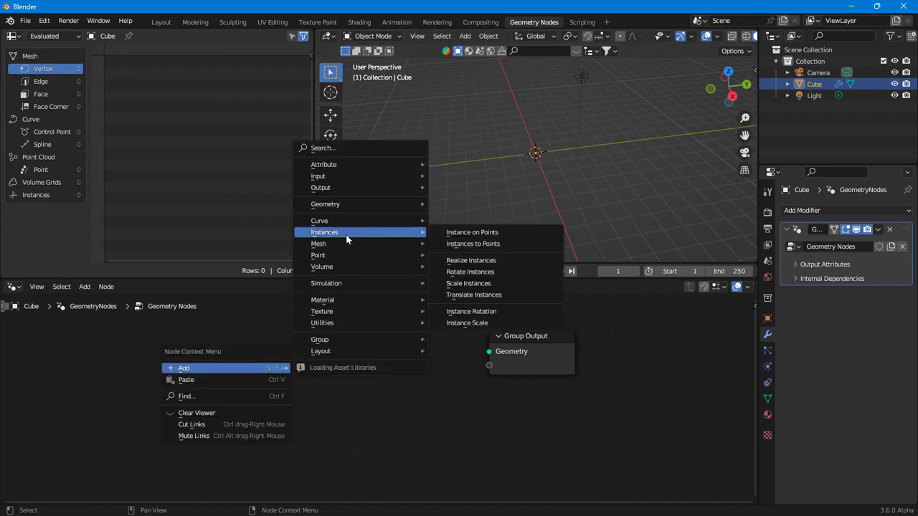
mouse_move(395, 244)
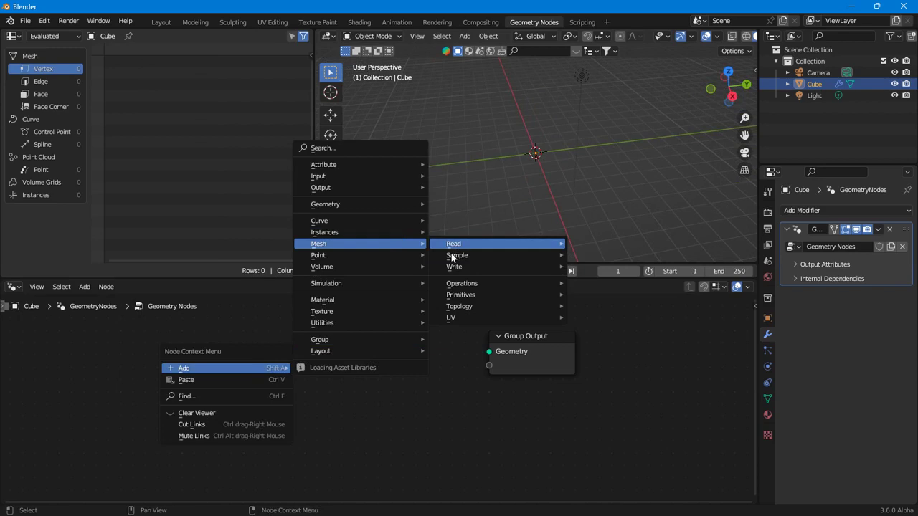
mouse_move(449, 285)
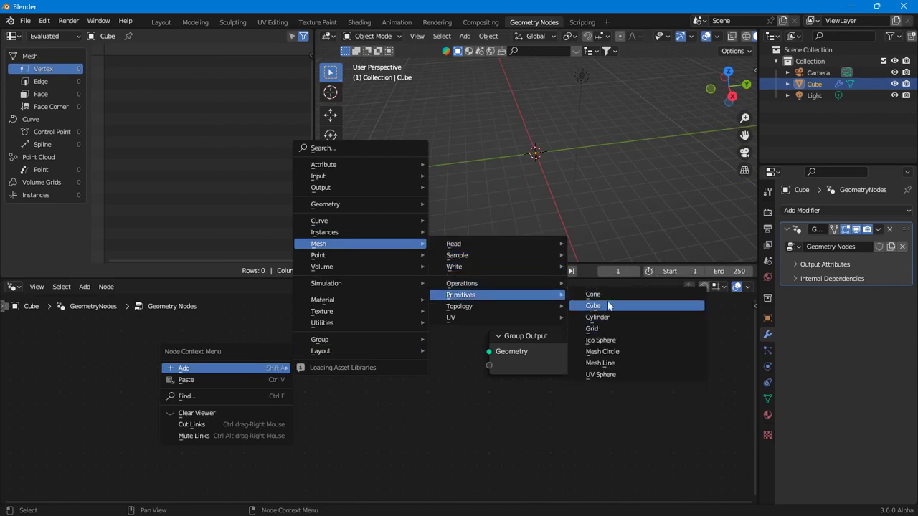
click(607, 306)
click(172, 346)
Step: Add a Grid mesh primitive node and place it between the Cube and Group Output nodes
right_click(261, 337)
mouse_move(261, 335)
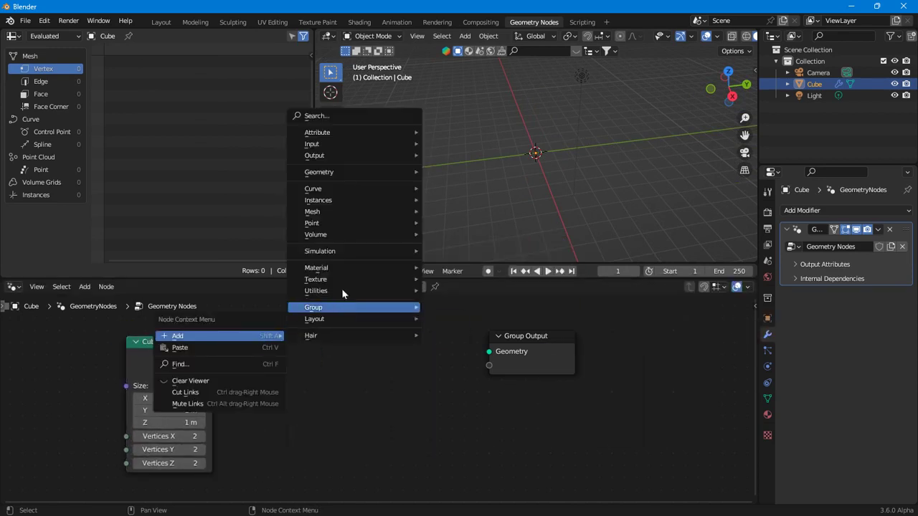
mouse_move(318, 213)
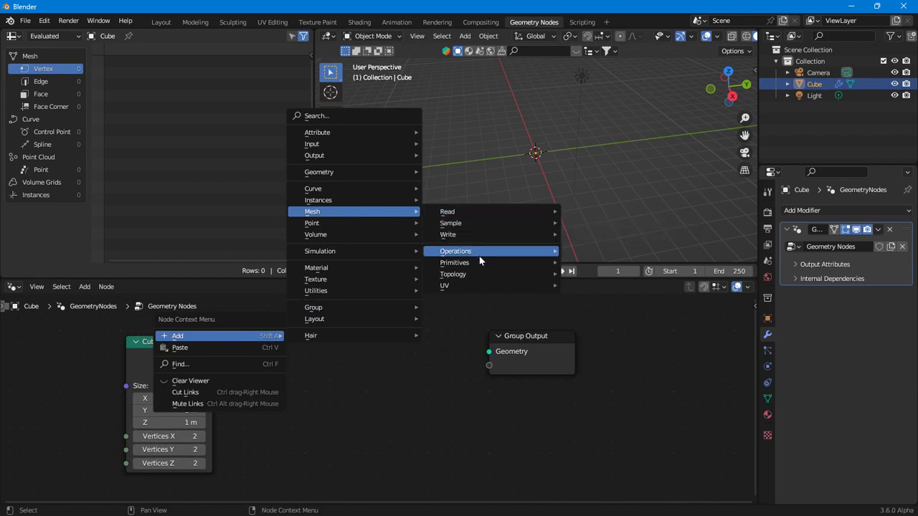
mouse_move(474, 262)
click(601, 297)
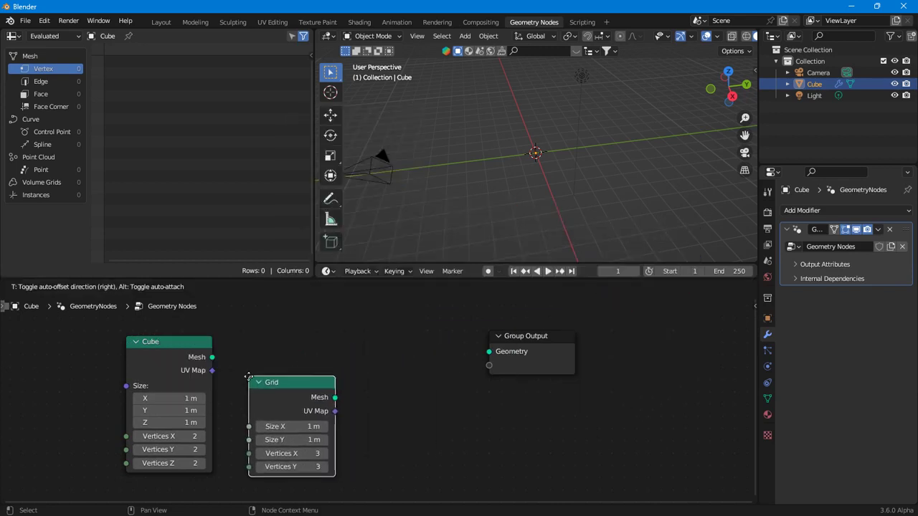
click(218, 356)
Step: Combine the Cube and Grid meshes with a Join Geometry node and connect its output to the Group Output's Geometry
right_click(149, 355)
ctrl+shift+right_drag(164, 355, 333, 407)
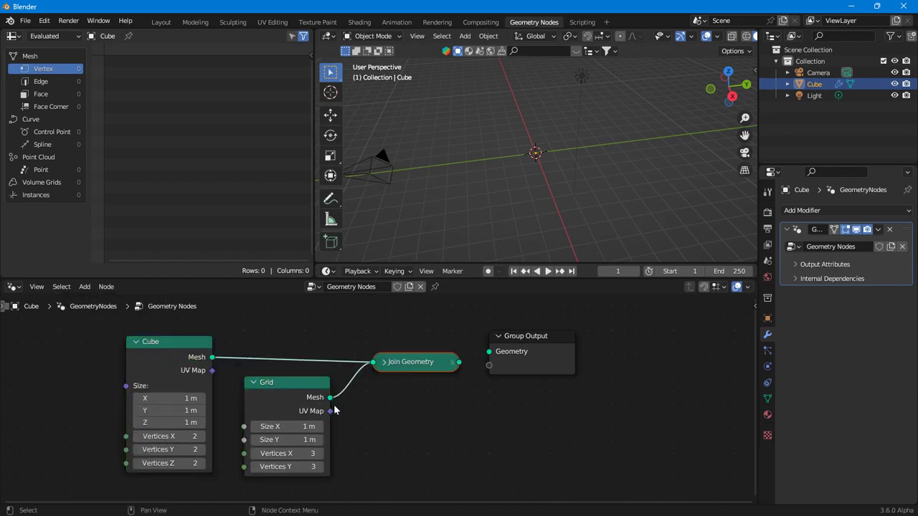
drag(460, 362, 488, 352)
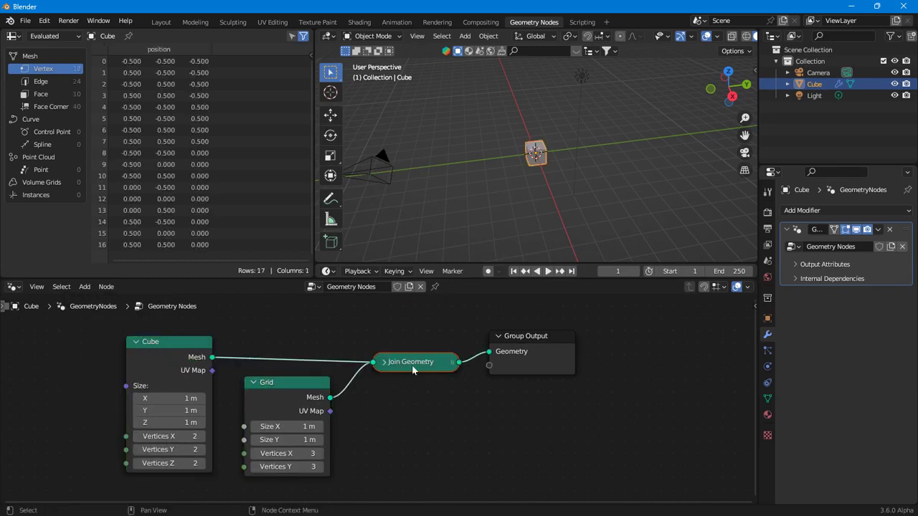
click(427, 351)
right_click(380, 326)
mouse_move(380, 326)
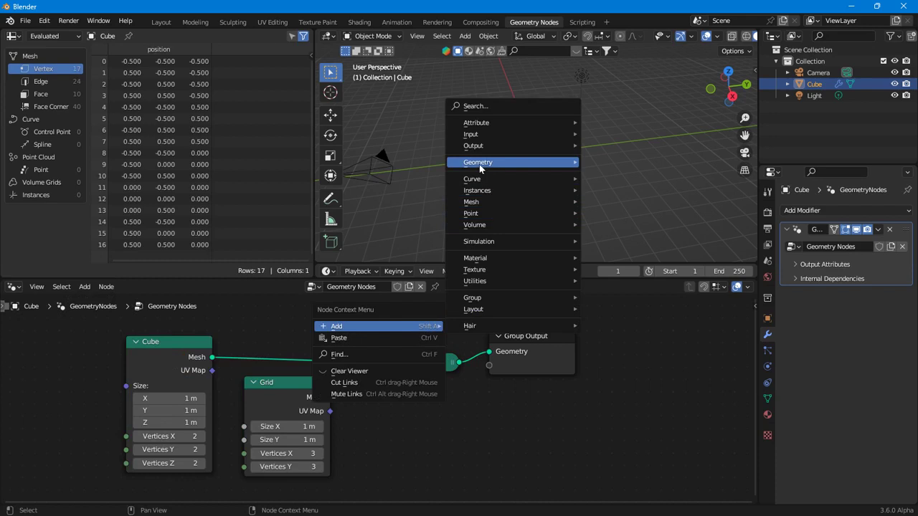
mouse_move(502, 162)
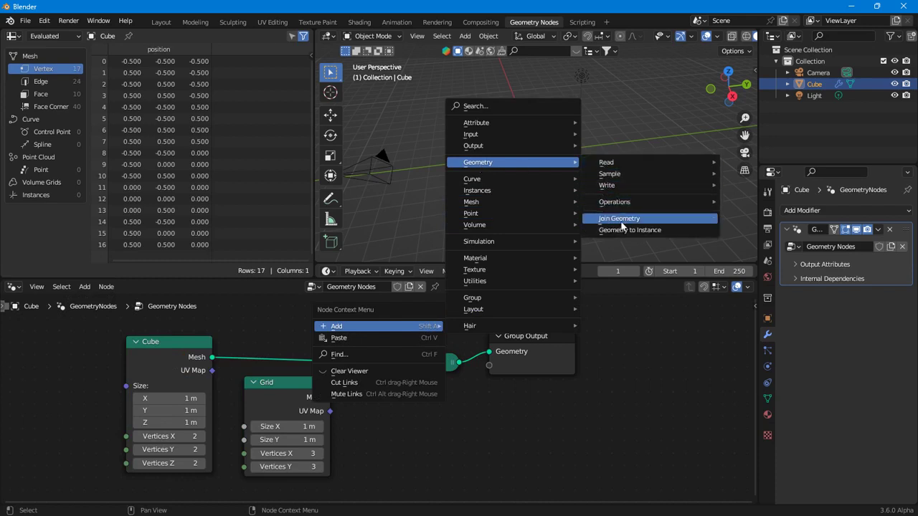
click(565, 166)
click(631, 219)
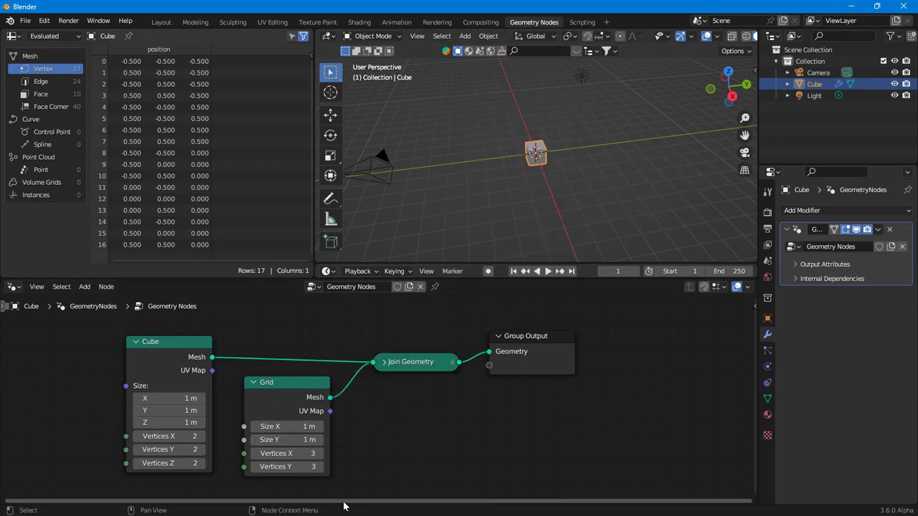
Step: Set the Grid node's Size X and Size Y to 10.9 m
scroll(391, 452, up, 2)
drag(301, 430, 405, 443)
middle_drag(565, 161, 529, 151)
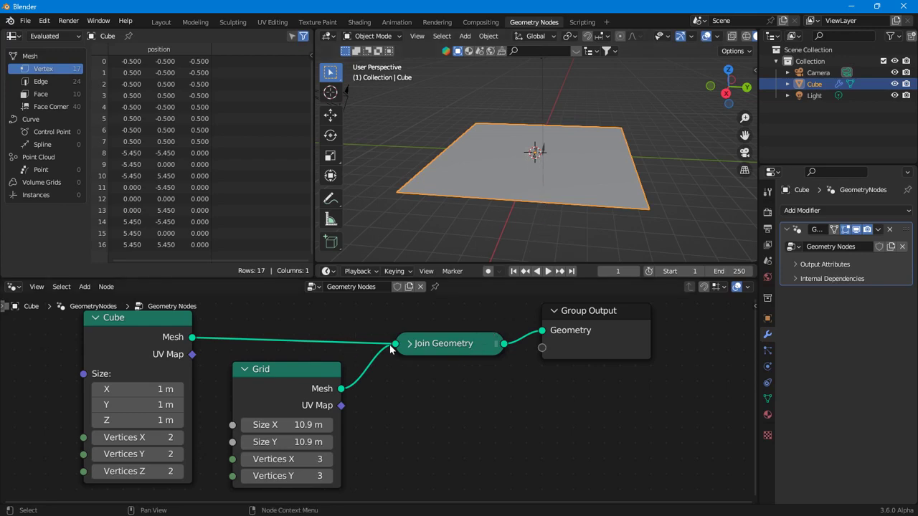
Step: Move the Cube node up, away from the Grid node, to make room in the node tree
middle_drag(365, 355, 391, 412)
drag(170, 396, 194, 323)
scroll(287, 388, down, 1)
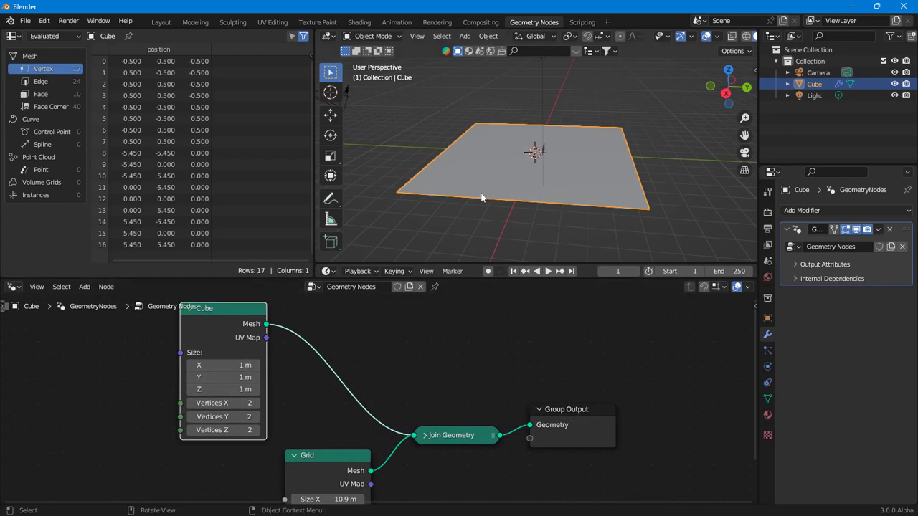
Step: Set the Grid node's Size X and Size Y to 9 m
right_click(568, 136)
key(Escape)
middle_drag(571, 125, 584, 110)
middle_drag(345, 485, 363, 400)
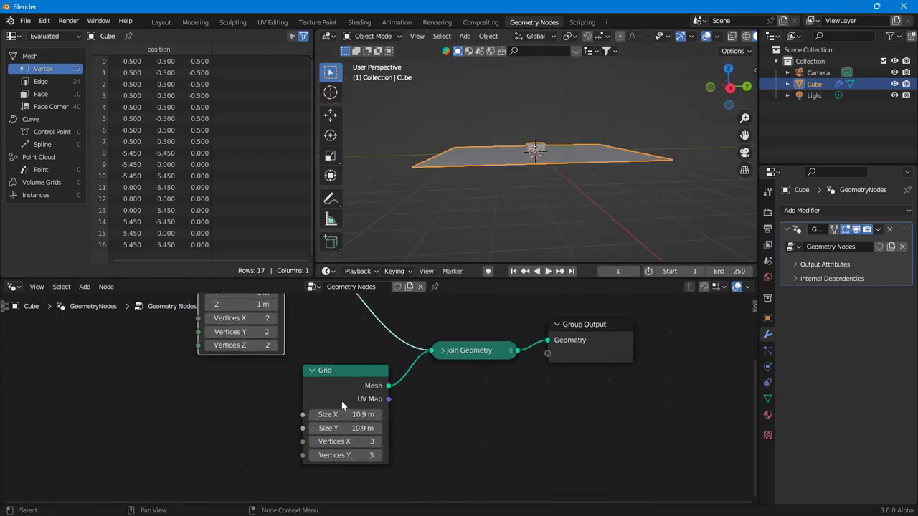
drag(359, 417, 323, 417)
Step: Insert a Transform Geometry node on the link between the Cube and Join Geometry nodes
scroll(541, 192, up, 5)
middle_drag(364, 297, 389, 359)
right_click(389, 365)
mouse_move(389, 363)
mouse_move(458, 194)
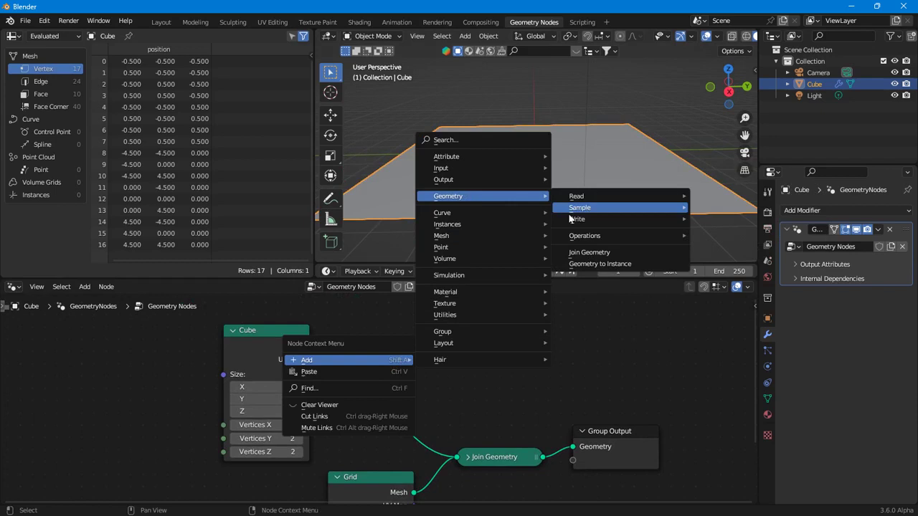
mouse_move(657, 235)
click(738, 293)
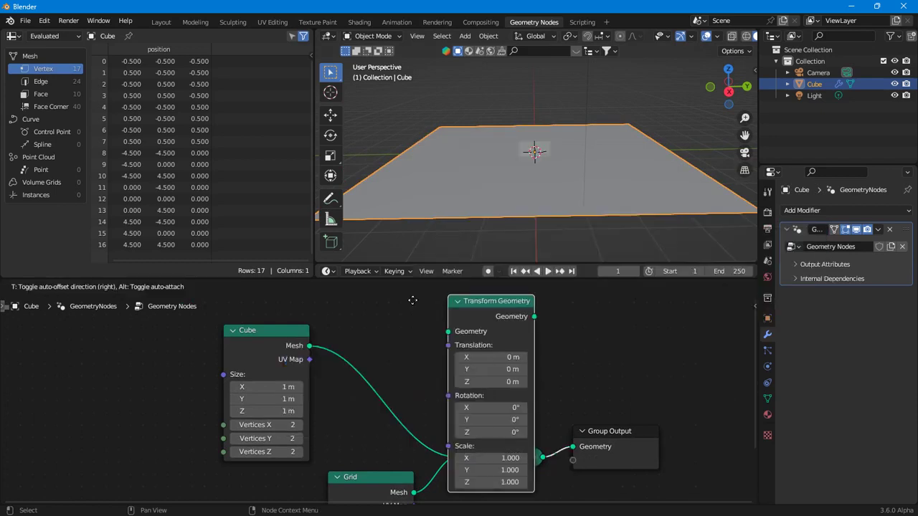
click(357, 266)
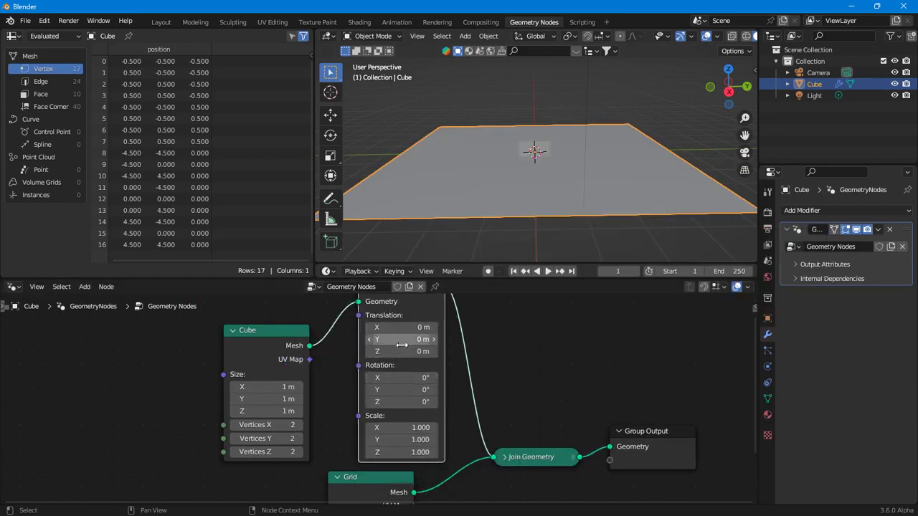
Step: Set the Transform Geometry node's Z translation to 2.55 m to raise the cube above the grid
drag(399, 350, 451, 351)
scroll(531, 117, down, 1)
shift+middle_drag(577, 109, 572, 138)
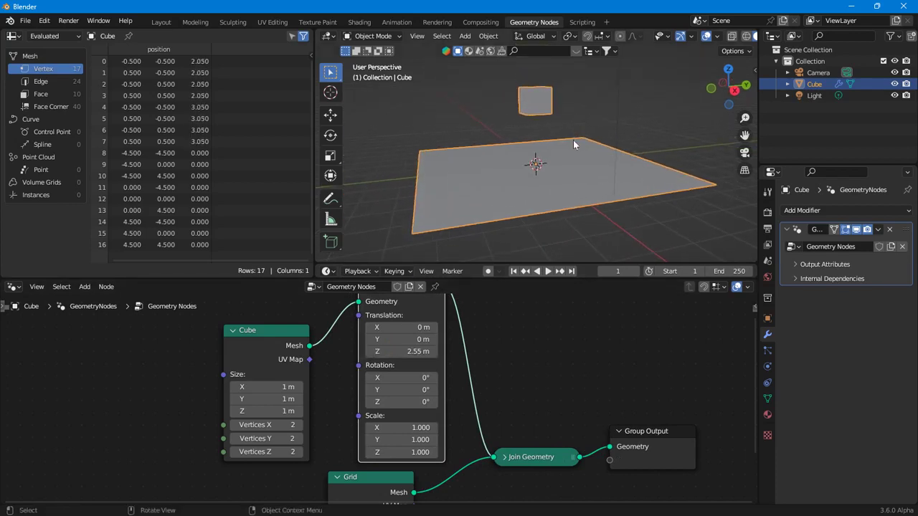
Step: Move the Cube and Transform Geometry nodes together, slightly away from the Join Geometry node
scroll(370, 395, down, 1)
click(283, 345)
shift+click(396, 310)
drag(397, 310, 375, 310)
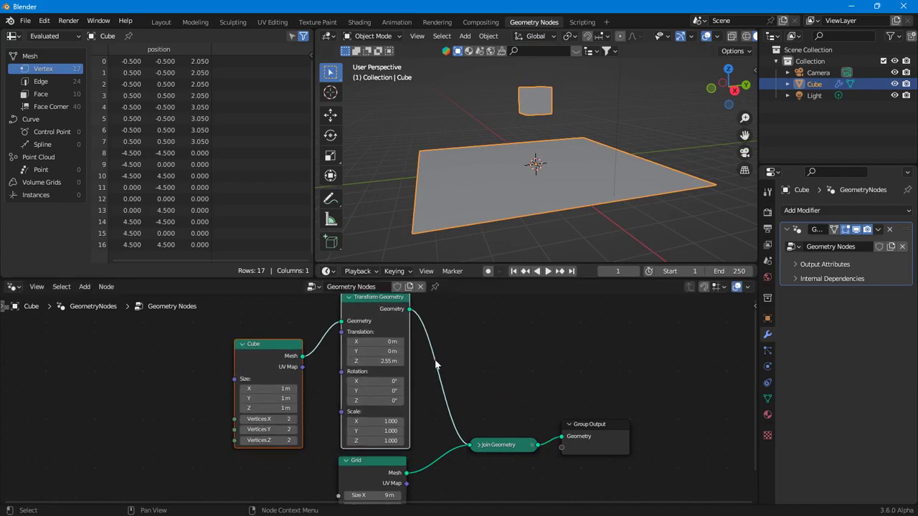
Step: Tilt the cube by setting the Transform Geometry rotation to about X 30.9°, Y 26.6° and Z -6.9°
scroll(378, 399, up, 1)
drag(379, 388, 420, 376)
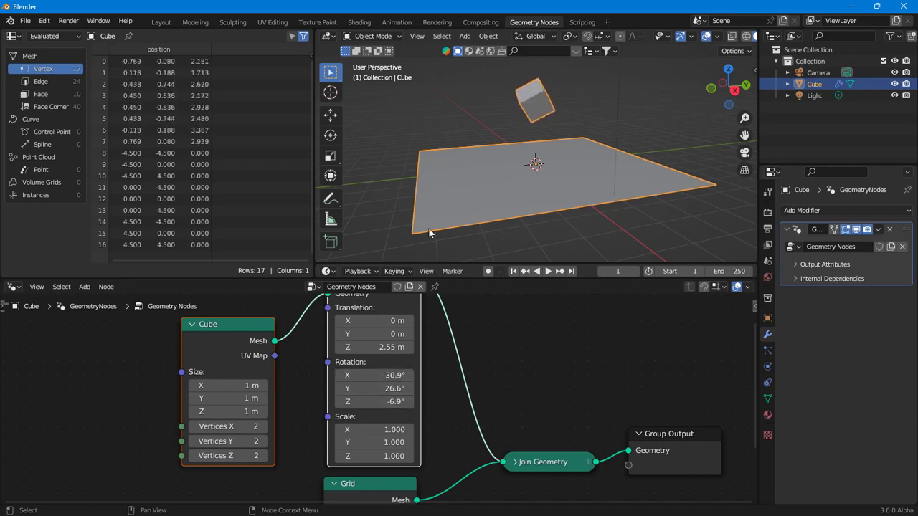
scroll(559, 133, up, 4)
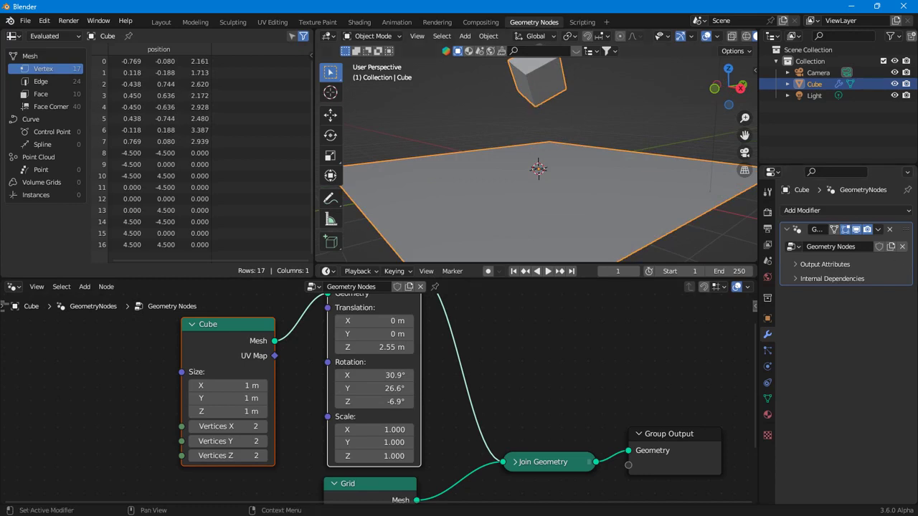
Step: Move the Cube and Transform Geometry nodes well away from the Join Geometry node to make room for a simulation zone
scroll(493, 390, down, 4)
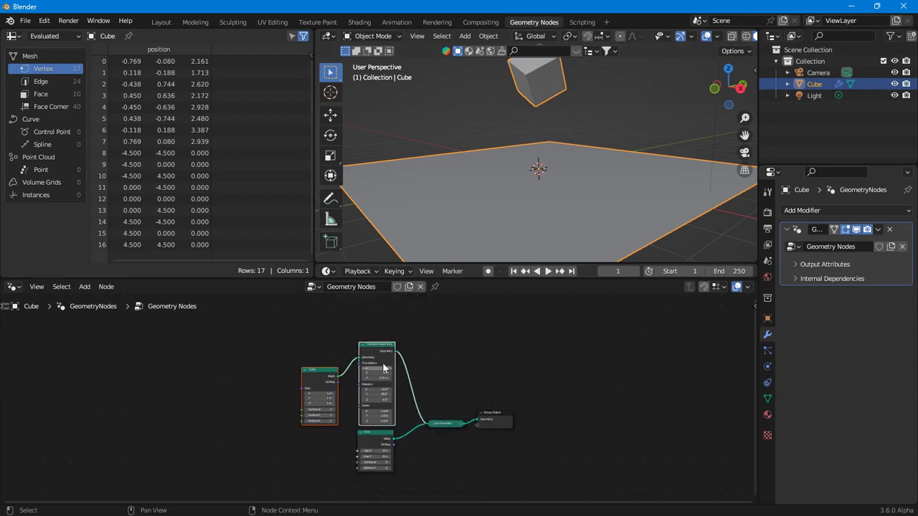
scroll(376, 388, up, 2)
click(358, 328)
drag(367, 331, 355, 356)
click(340, 371)
drag(237, 324, 365, 369)
drag(355, 356, 192, 360)
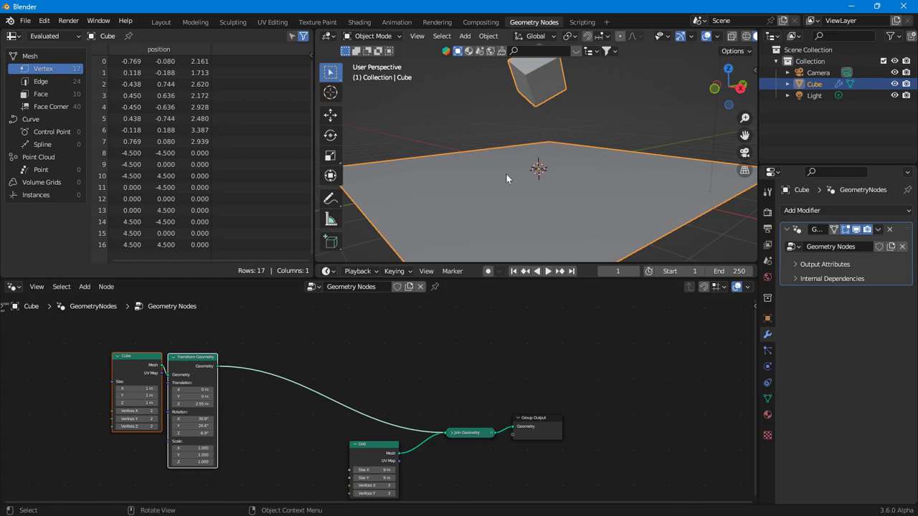
Step: Add a Simulation Zone to the node tree between the Transform Geometry and Join Geometry nodes
right_click(313, 347)
mouse_move(315, 338)
mouse_move(351, 255)
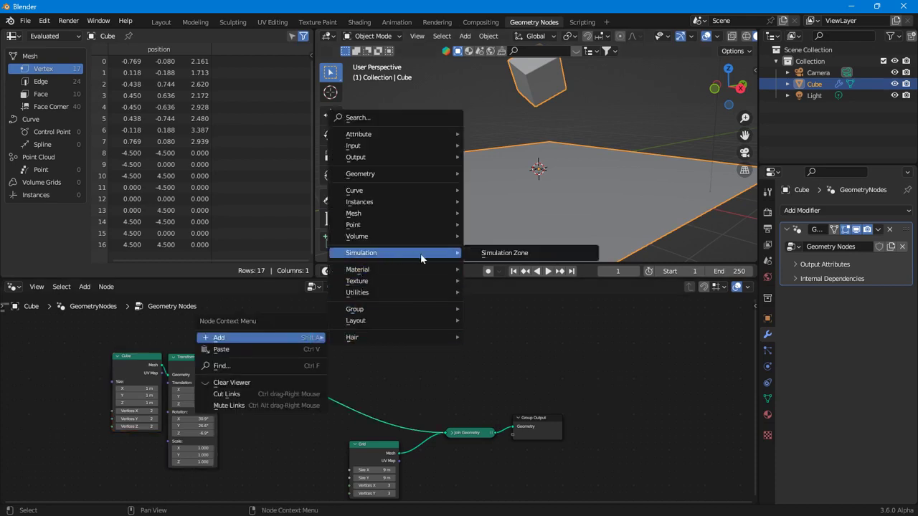
click(447, 254)
click(277, 373)
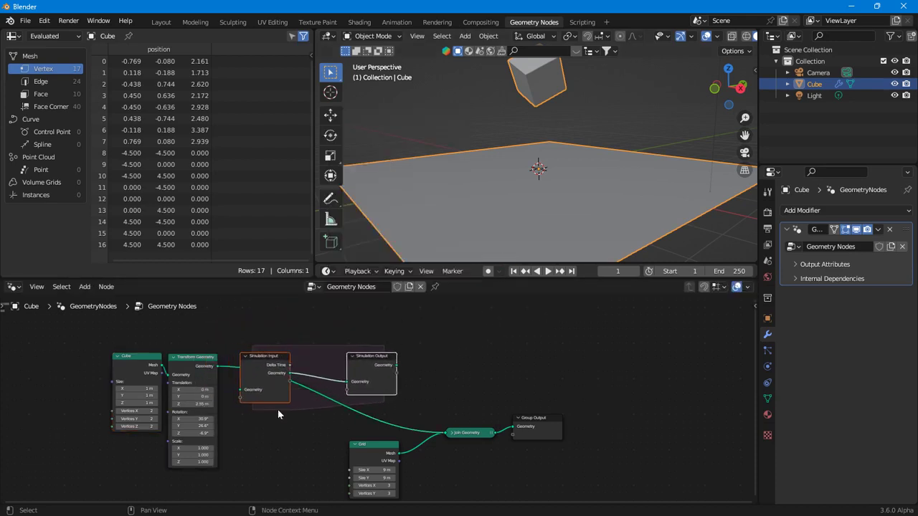
Step: Connect Transform Geometry to Simulation Input and Simulation Output to Join Geometry, and cut the direct link from Simulation Input to Join Geometry
scroll(280, 414, up, 1)
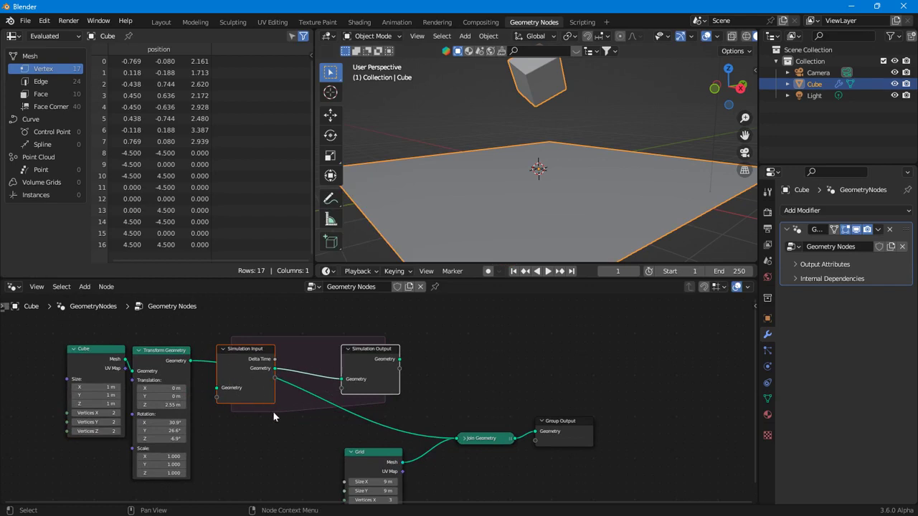
scroll(234, 408, up, 1)
drag(208, 359, 243, 394)
drag(475, 358, 546, 460)
ctrl+right_drag(473, 434, 72, 474)
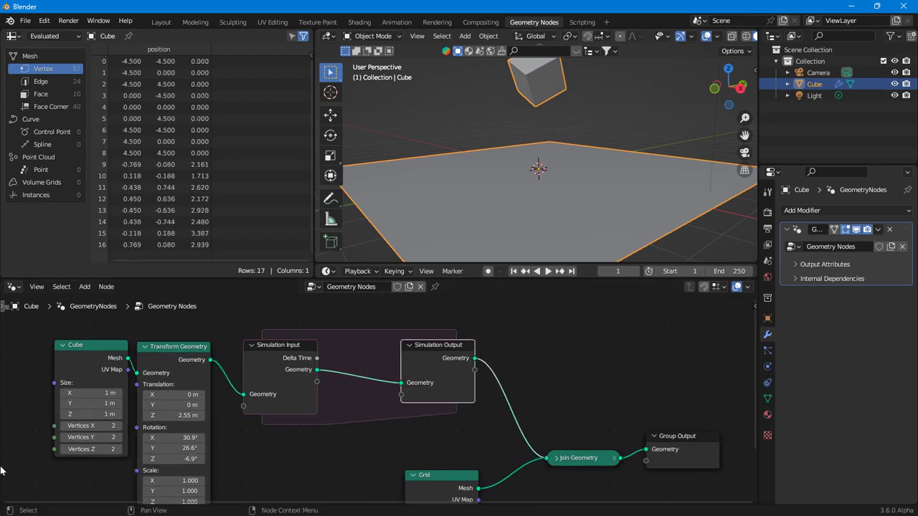
Step: Move the Cube and Transform Geometry nodes closer to the Simulation Input node
drag(100, 330, 219, 362)
key(g)
click(279, 355)
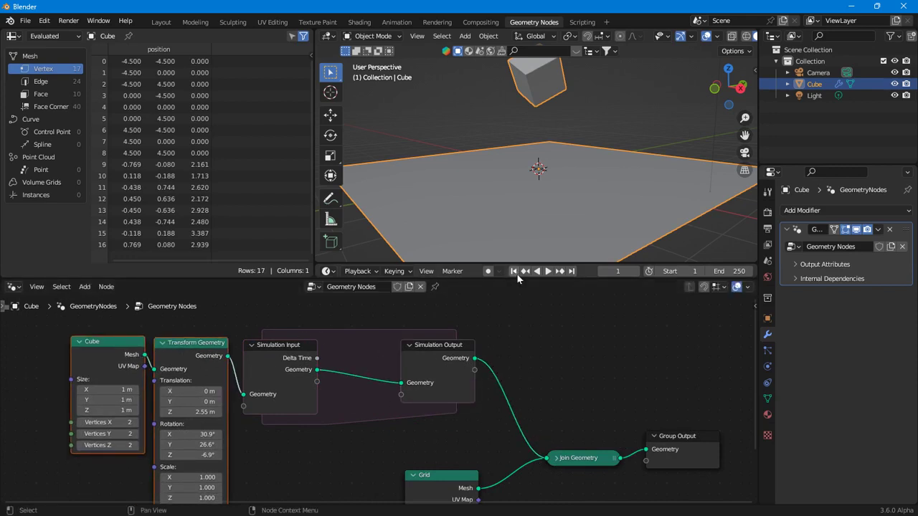
Step: Play the animation briefly with the empty simulation zone, stop it and return to the first frame
click(548, 271)
click(548, 271)
click(513, 271)
Step: Widen the simulation zone by moving the Cube, Transform Geometry and Simulation Input nodes away from Simulation Output
scroll(260, 392, down, 1)
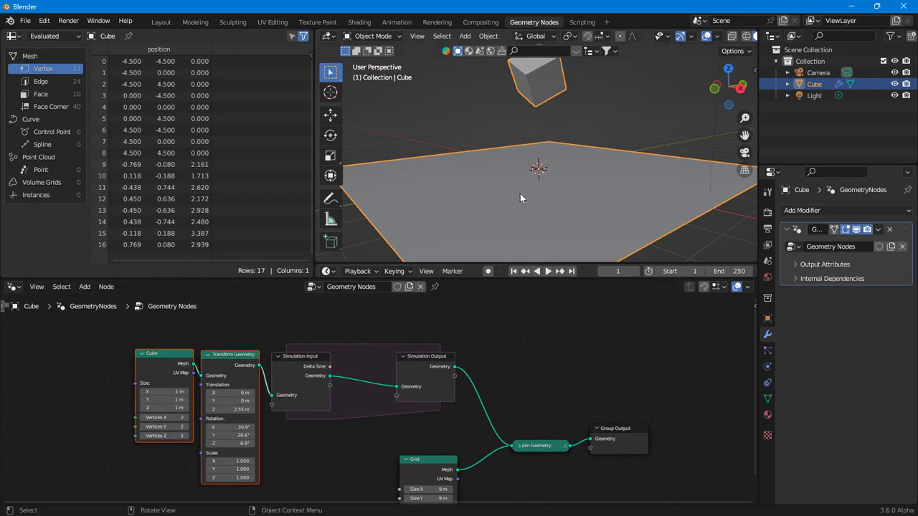
shift+click(299, 373)
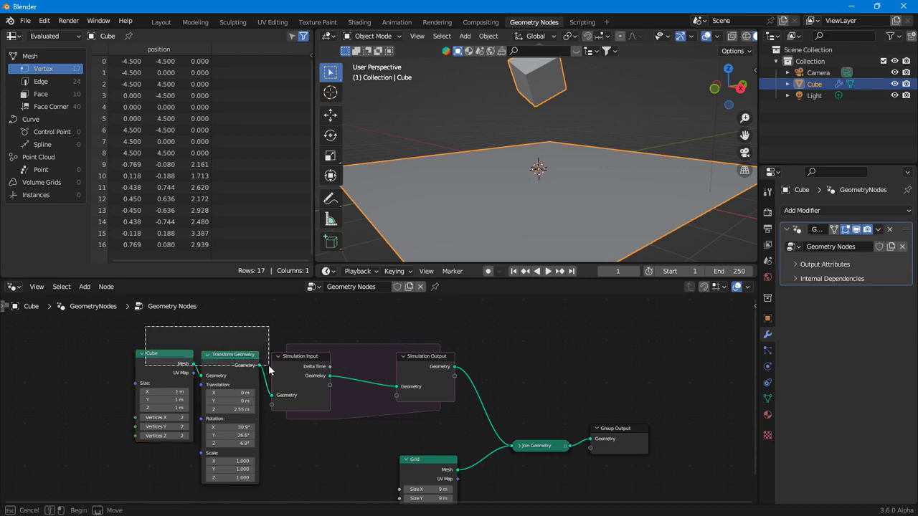
drag(298, 373, 239, 372)
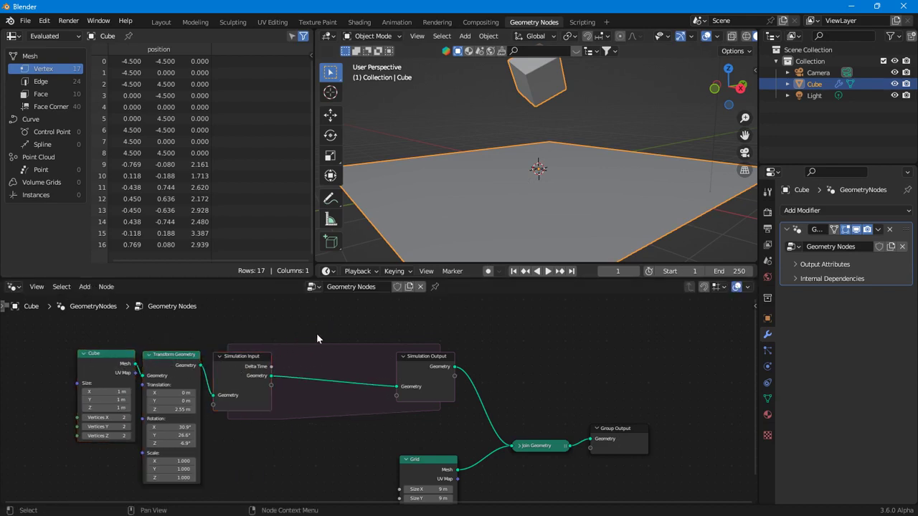
Step: Insert a Set Position node on the Geometry link between Simulation Input and Simulation Output
right_click(317, 333)
mouse_move(318, 336)
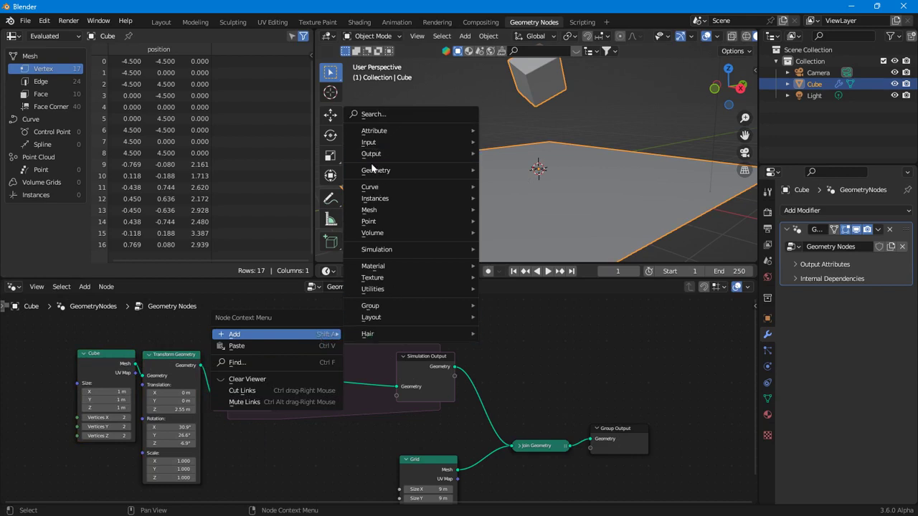
mouse_move(431, 170)
mouse_move(493, 210)
mouse_move(501, 196)
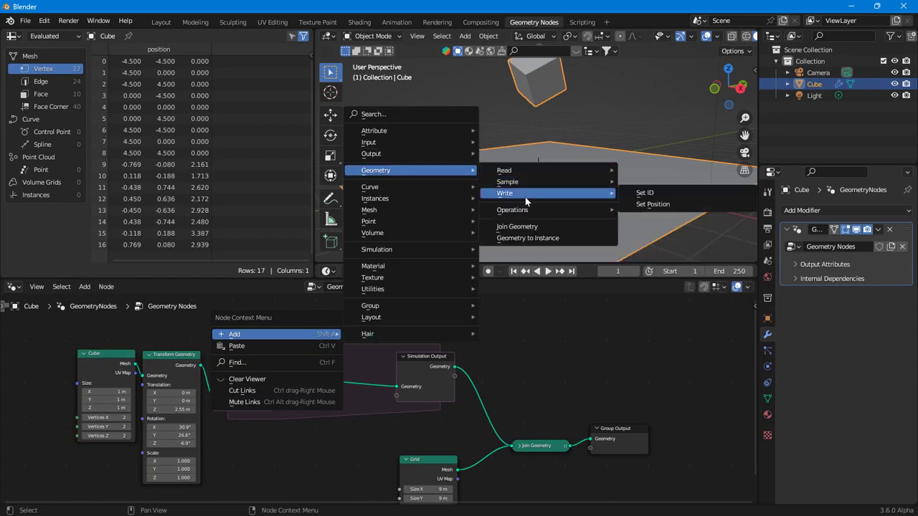
click(656, 206)
click(291, 349)
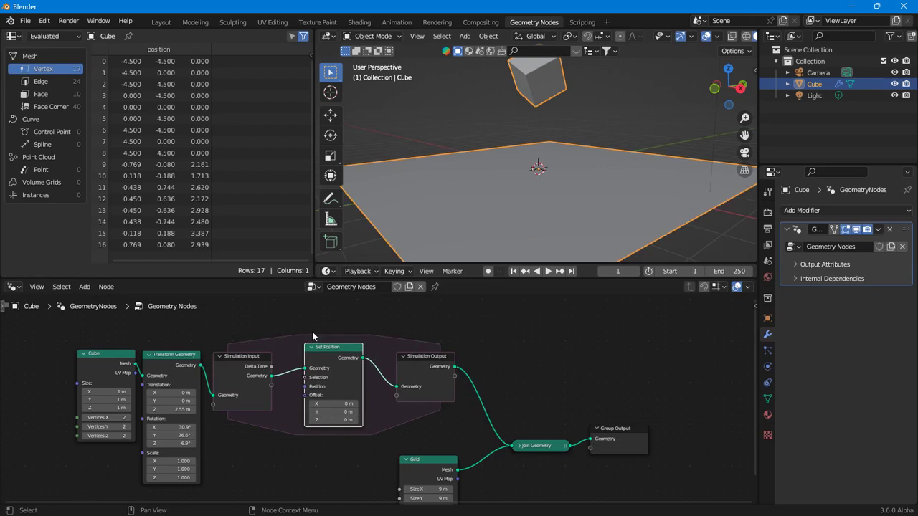
Step: Set the Set Position node's Z offset to -0.1 m
scroll(317, 348, up, 2)
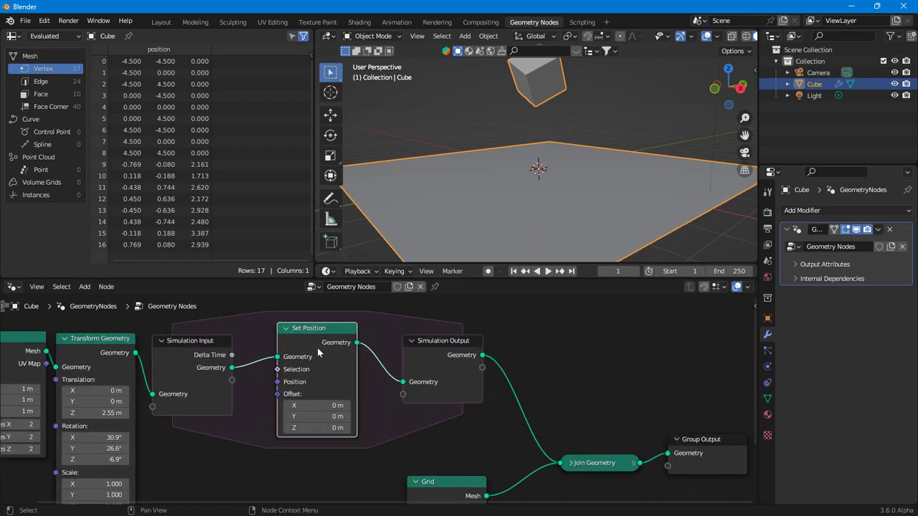
mouse_move(317, 350)
mouse_down()
mouse_move(318, 368)
mouse_move(342, 342)
mouse_move(329, 344)
mouse_up()
scroll(373, 454, up, 2)
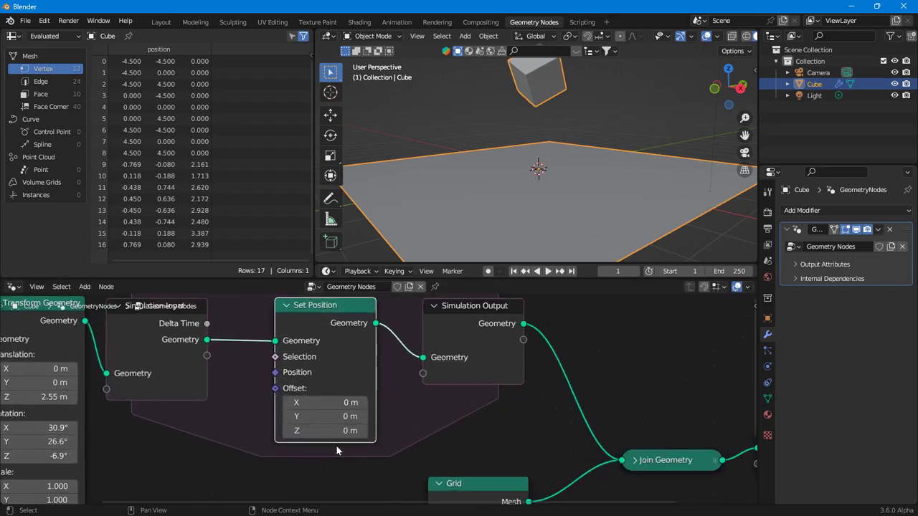
click(336, 430)
text(-0.1)
key(Return)
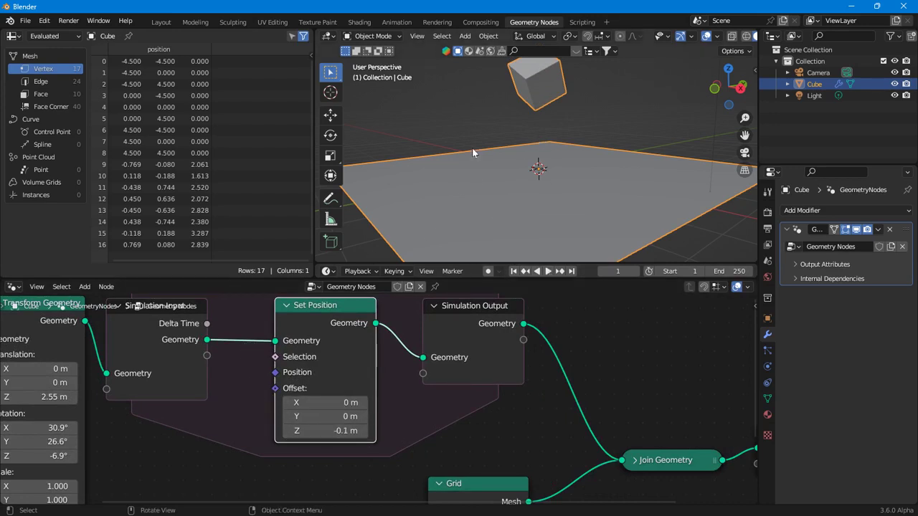
Step: Nudge the Simulation Input and Set Position nodes slightly to adjust their spacing inside the simulation zone
drag(135, 339, 138, 336)
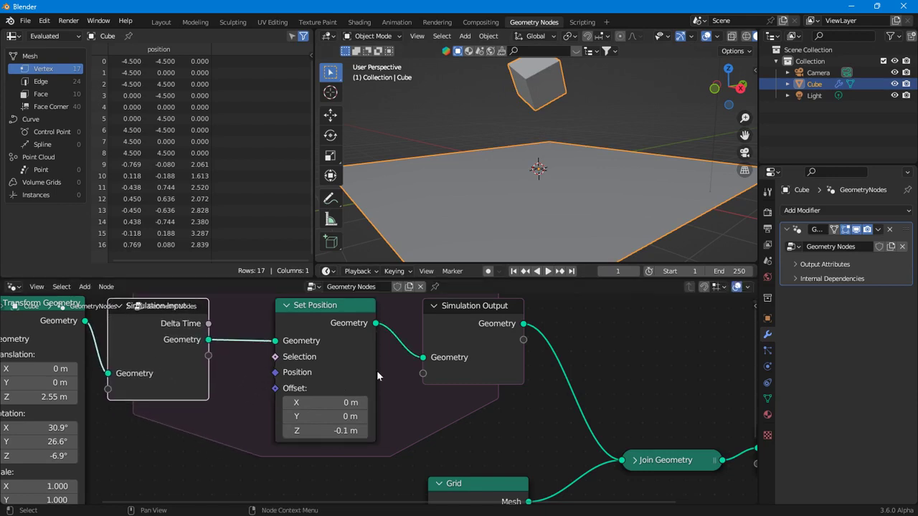
mouse_move(468, 374)
scroll(469, 376, up, 1)
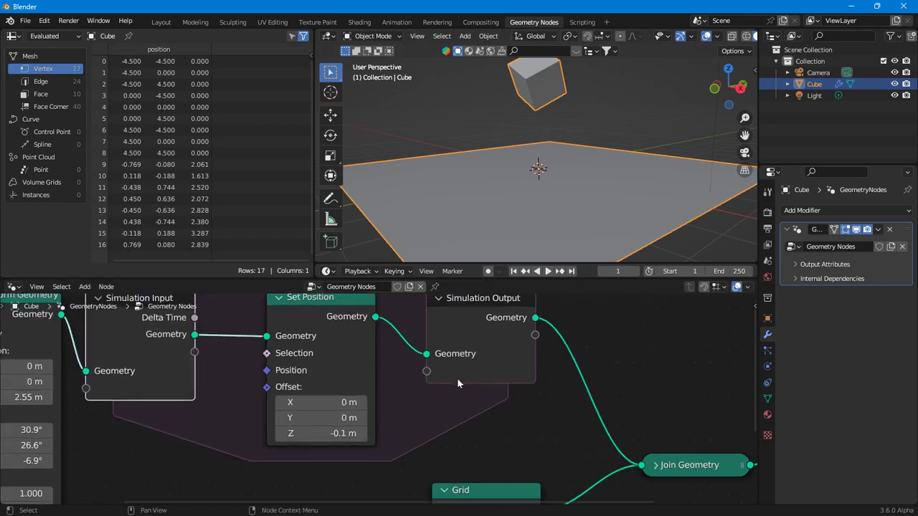
middle_drag(457, 378, 454, 408)
drag(169, 375, 191, 374)
mouse_move(191, 374)
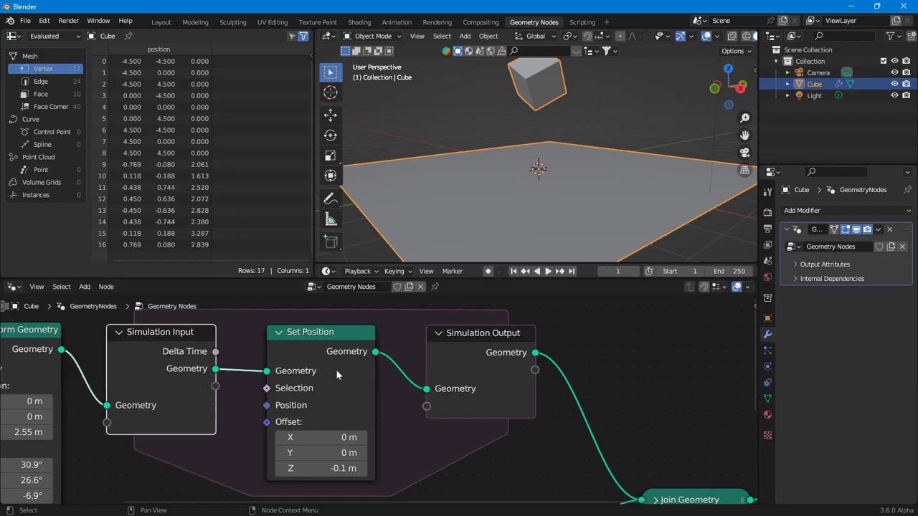
drag(333, 352, 328, 352)
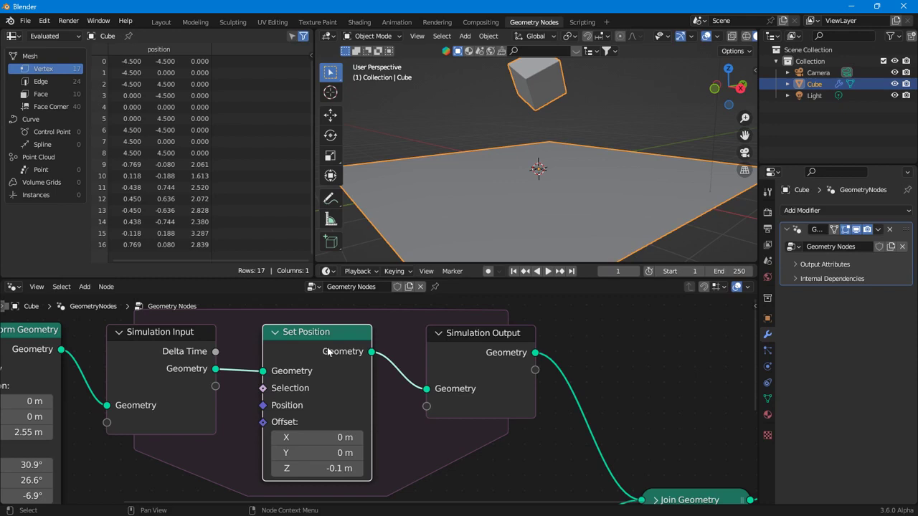
Step: Play the simulation to watch the cube's motion, stop it and jump back to frame 1
click(548, 272)
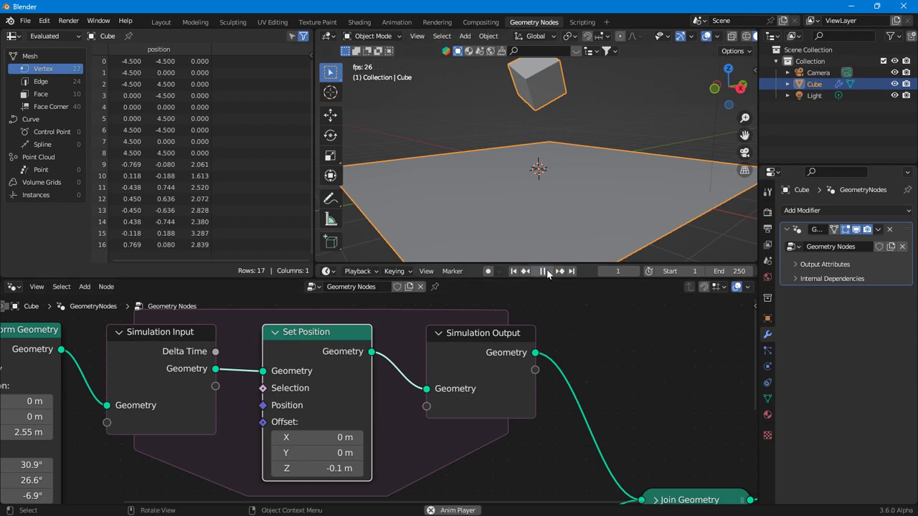
click(543, 271)
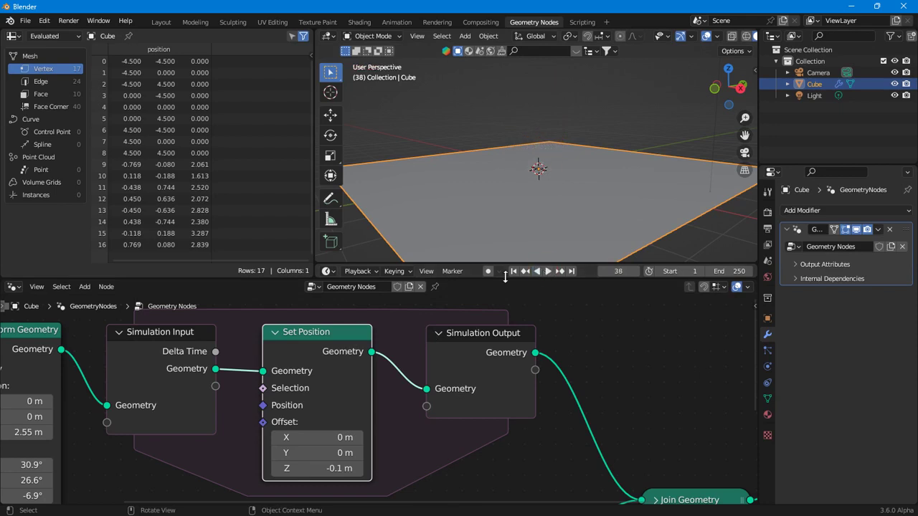
click(513, 271)
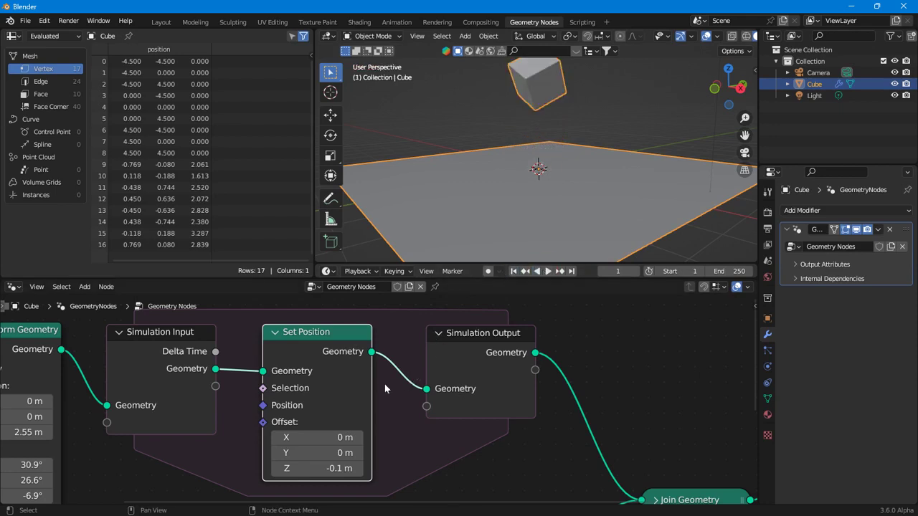
Step: Enlarge the timeline area and examine the cached simulation range around the first frames
middle_drag(308, 442, 410, 391)
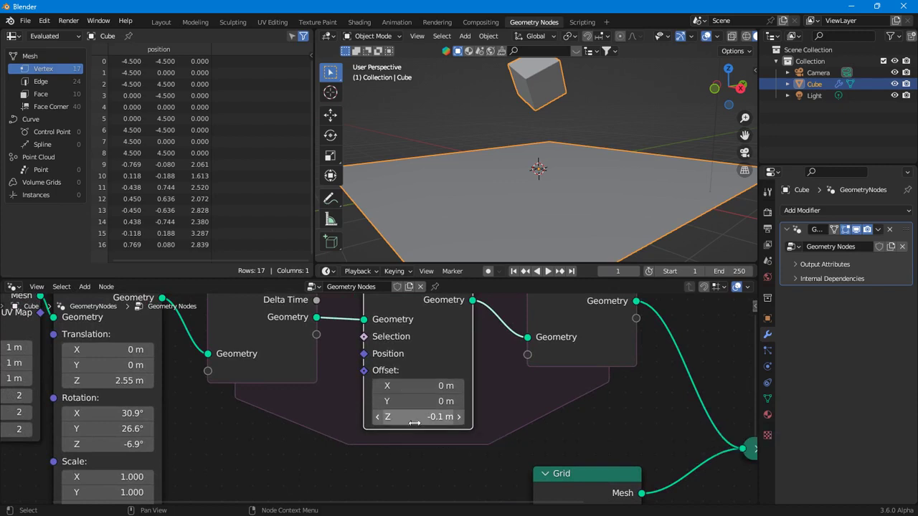
drag(459, 263, 470, 228)
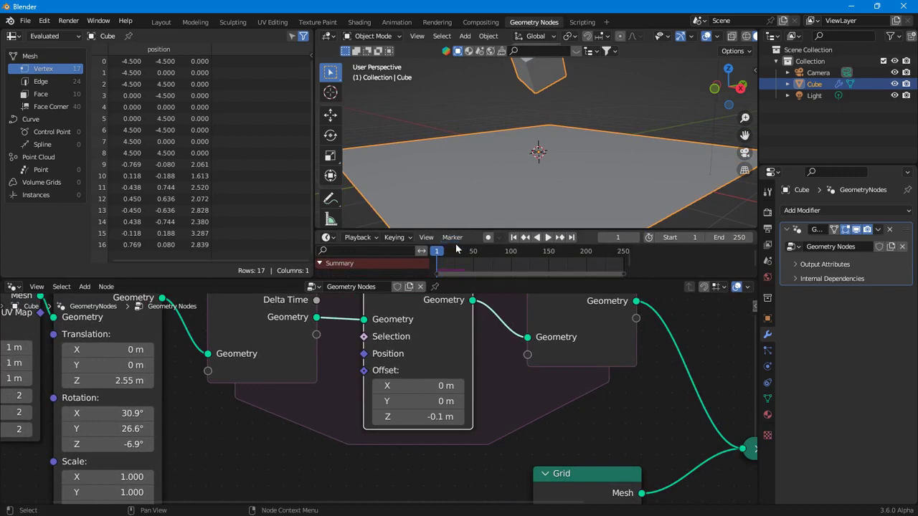
scroll(455, 257, up, 5)
middle_drag(456, 258, 486, 250)
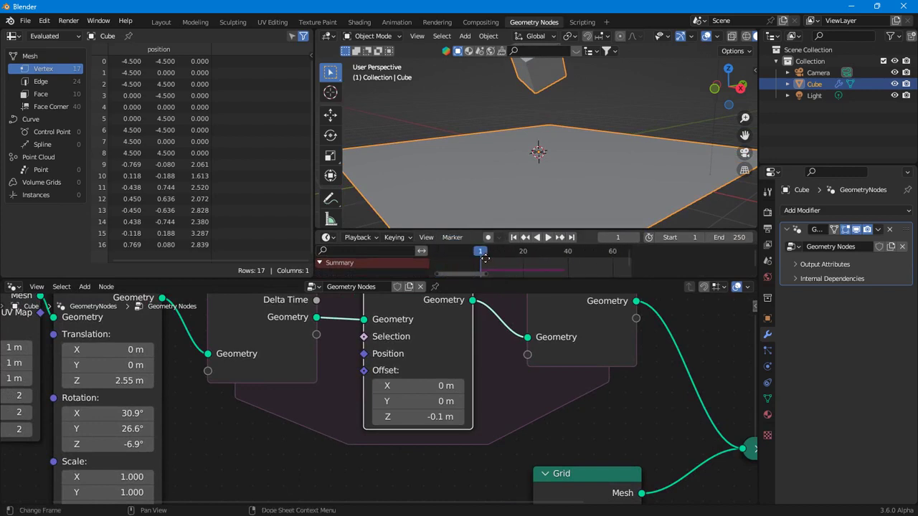
scroll(502, 265, up, 4)
scroll(502, 265, up, 5)
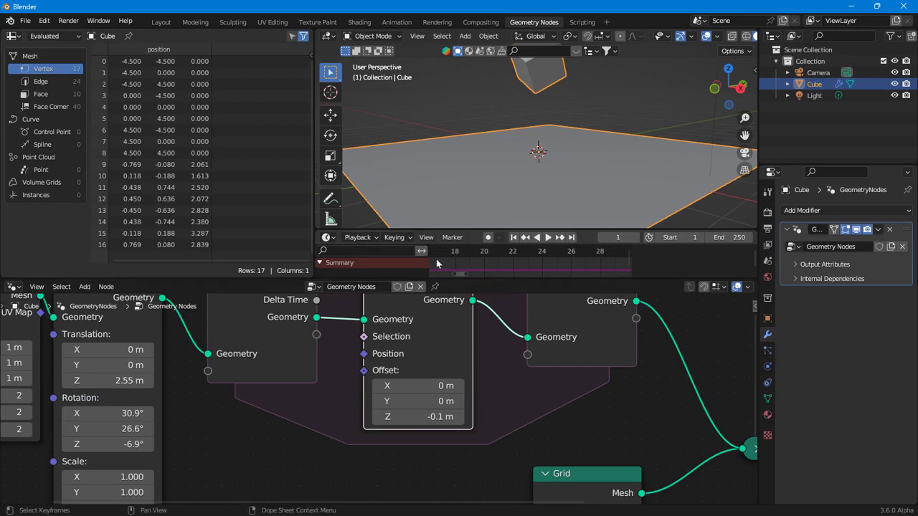
middle_drag(436, 259, 570, 245)
scroll(552, 253, up, 3)
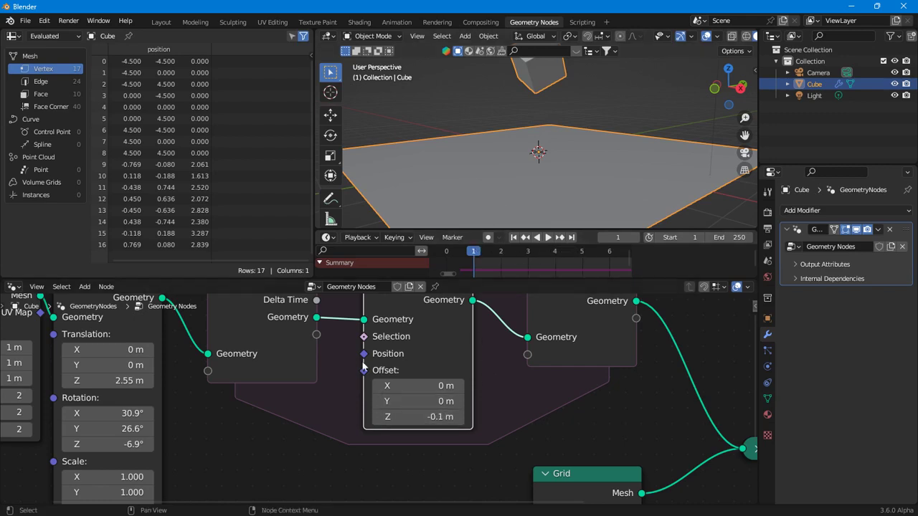
Step: Move the Cube and Transform Geometry nodes away from Simulation Input to make room for another node
scroll(436, 428, down, 2)
drag(129, 332, 280, 366)
drag(289, 322, 128, 357)
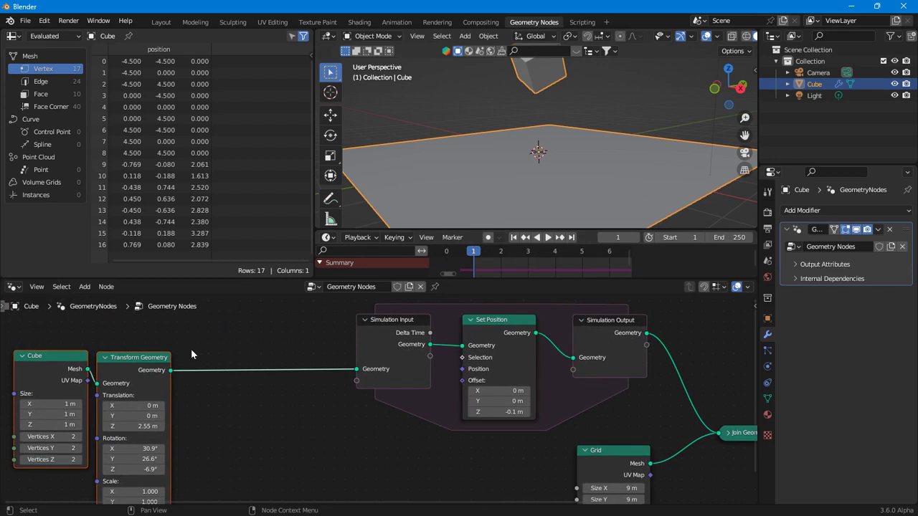
Step: Insert a Store Named Attribute node on the link between Transform Geometry and Simulation Input
click(239, 329)
right_click(233, 330)
mouse_move(215, 329)
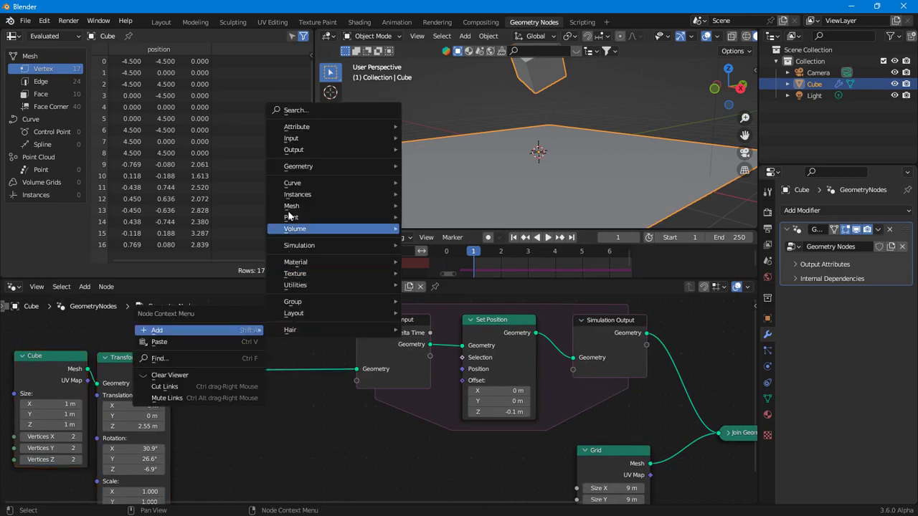
mouse_move(295, 127)
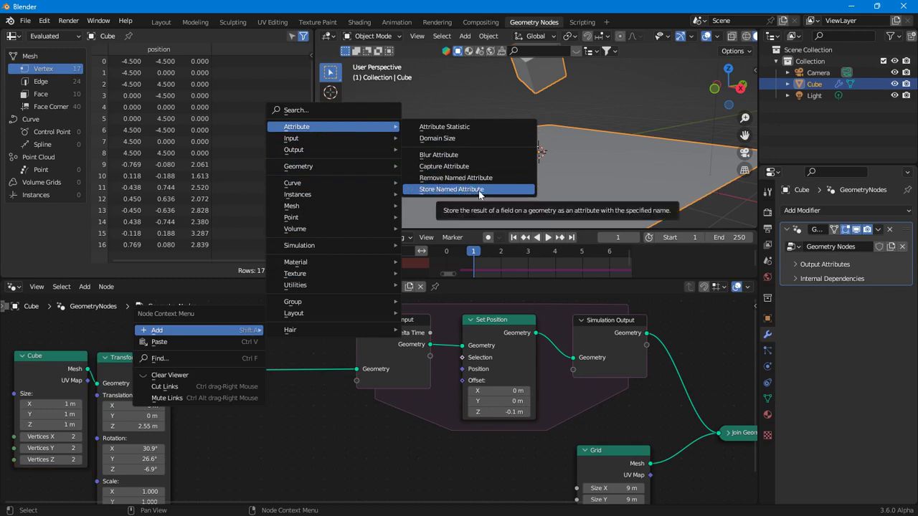
click(446, 193)
click(330, 415)
Step: Name the stored attribute vitesse
click(314, 412)
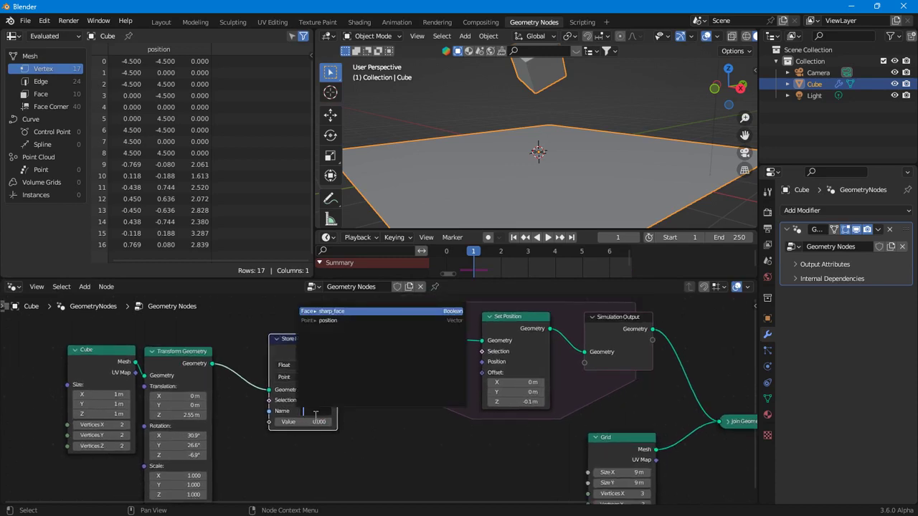
text(vitesse)
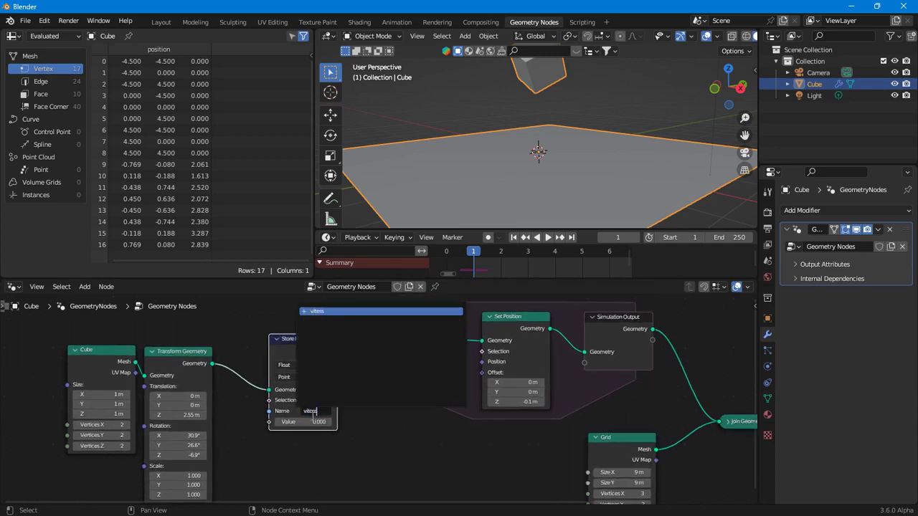
key(Return)
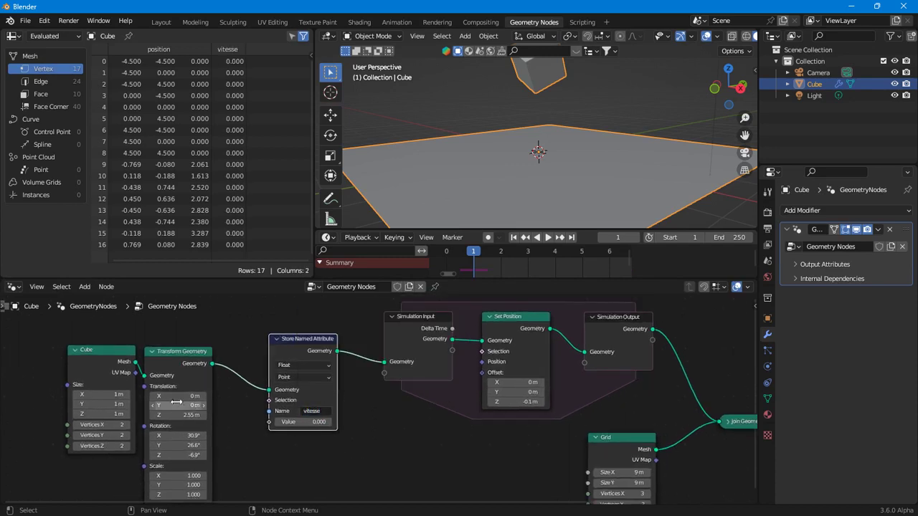
Step: Move the Cube and Transform Geometry nodes farther from Store Named Attribute
scroll(316, 422, up, 2)
scroll(338, 421, down, 3)
drag(165, 307, 246, 352)
key(g)
click(208, 334)
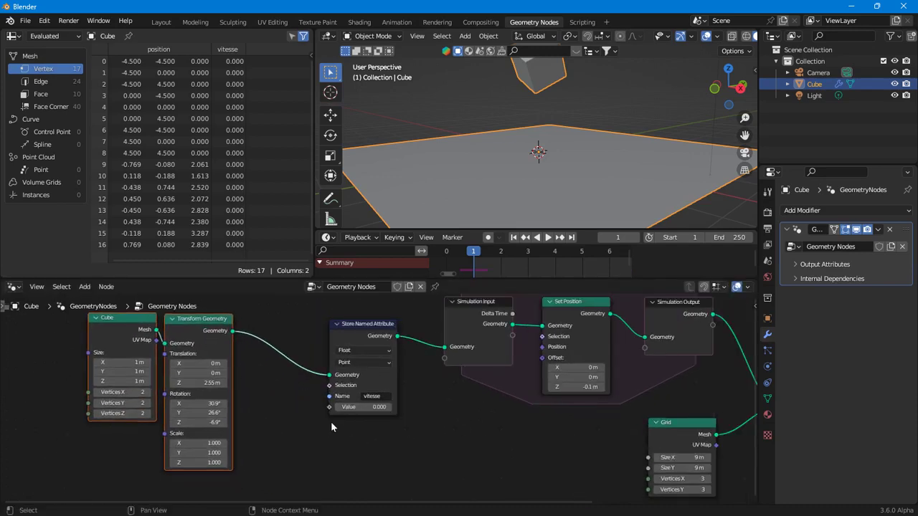
Step: Change the vitesse attribute's data type to Vector and set its third value component to -0.1
scroll(383, 416, up, 2)
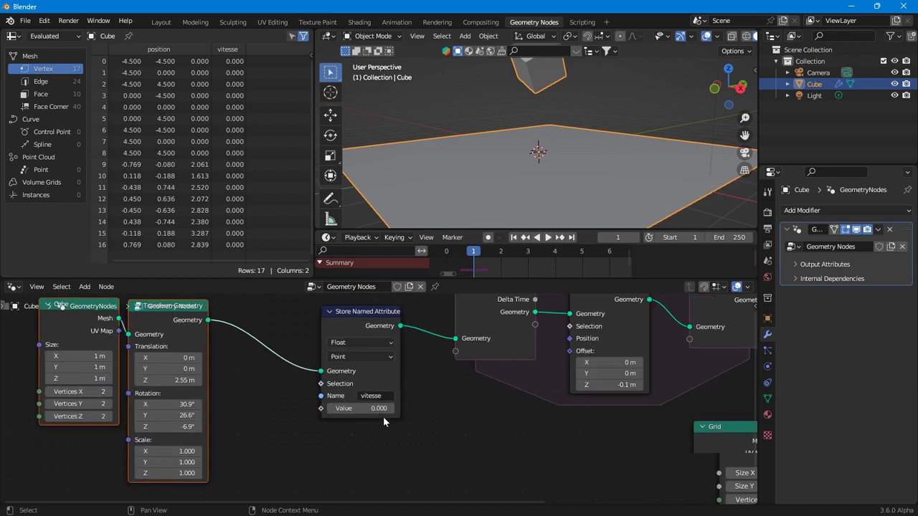
click(339, 329)
click(339, 376)
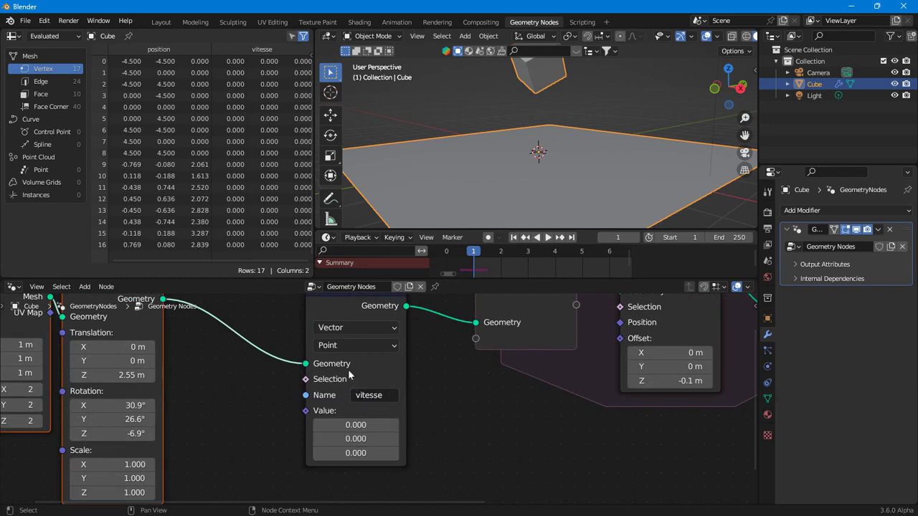
click(319, 454)
Step: Gather the Cube, Transform Geometry and Store Named Attribute nodes together and shift them away from Simulation Input
scroll(448, 405, down, 2)
drag(397, 336, 521, 378)
drag(75, 328, 285, 351)
shift+click(370, 357)
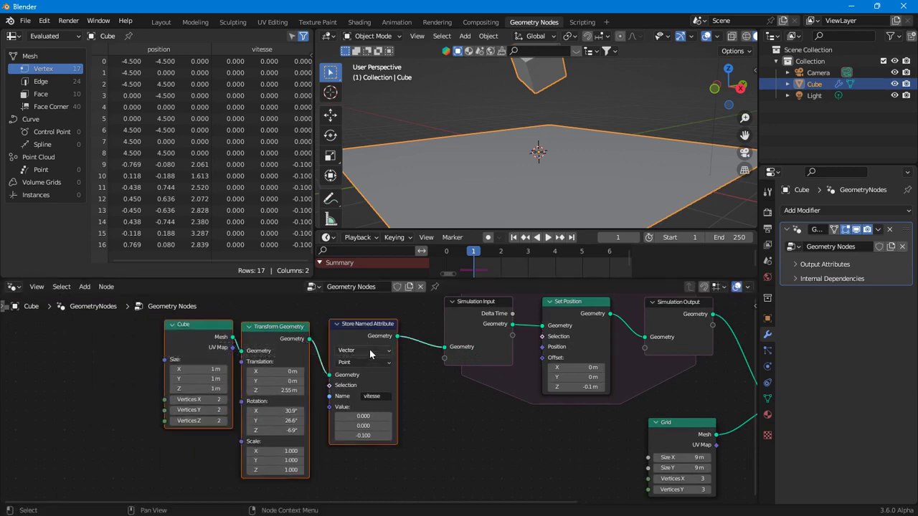
key(g)
click(264, 358)
click(248, 338)
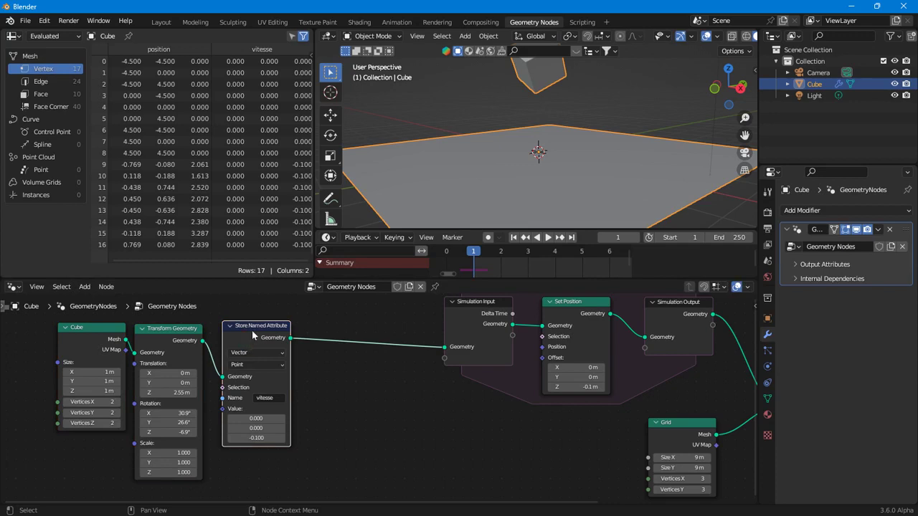
click(316, 320)
drag(260, 339, 276, 344)
Step: Add a Named Attribute node in the free space between Store Named Attribute and the simulation zone
right_click(307, 305)
mouse_move(337, 305)
mouse_move(430, 141)
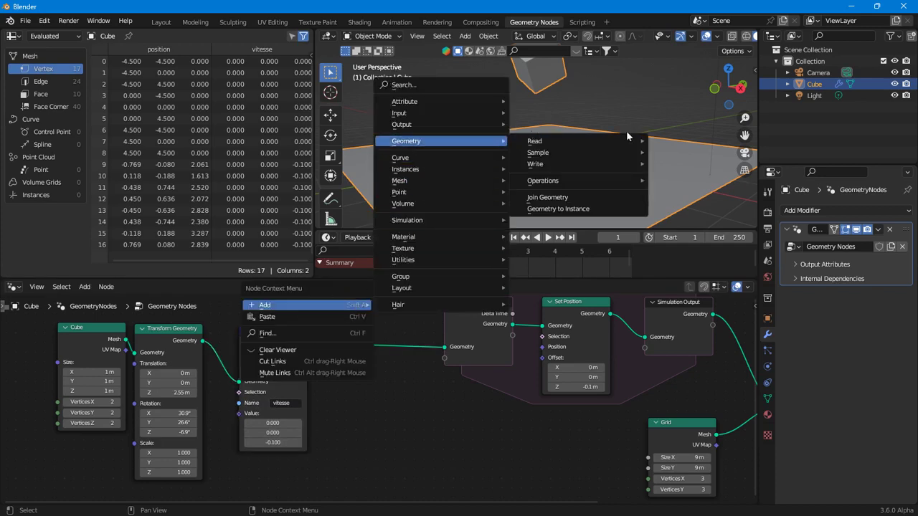
mouse_move(626, 141)
click(685, 163)
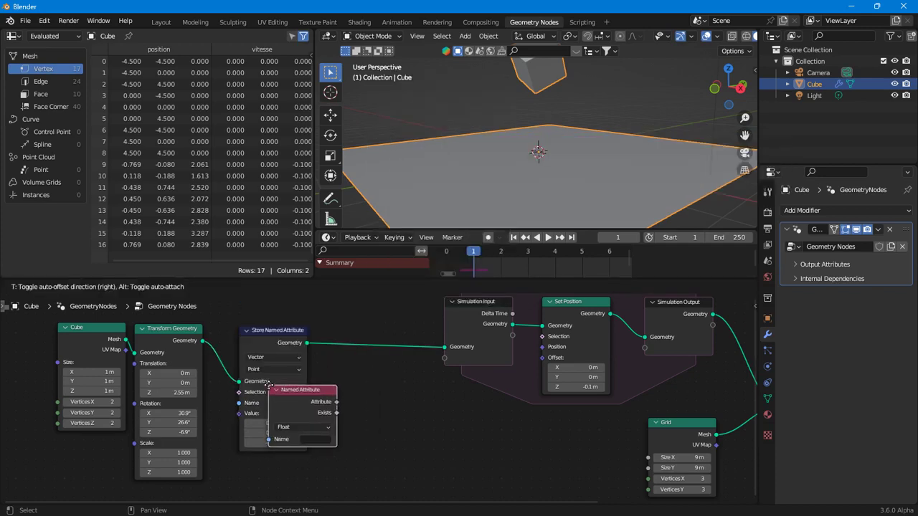
click(343, 384)
scroll(343, 384, up, 2)
scroll(376, 371, down, 1)
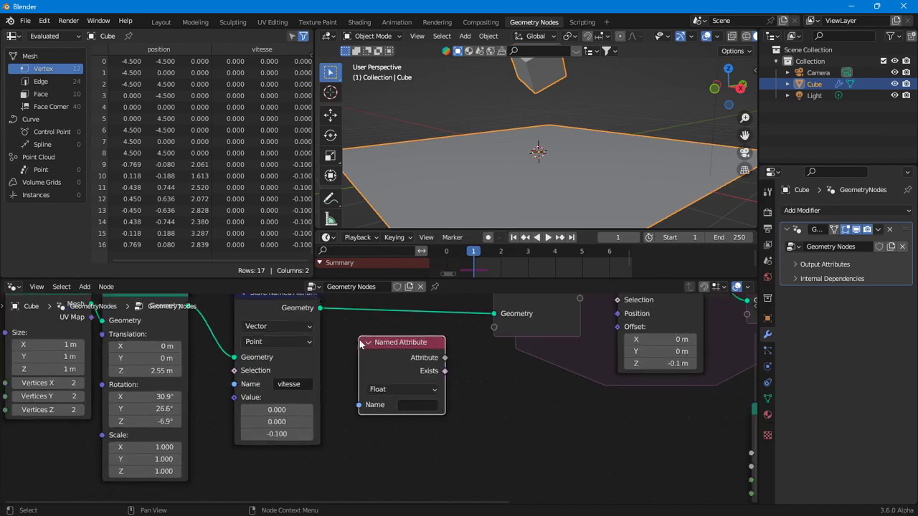
middle_drag(292, 320, 313, 349)
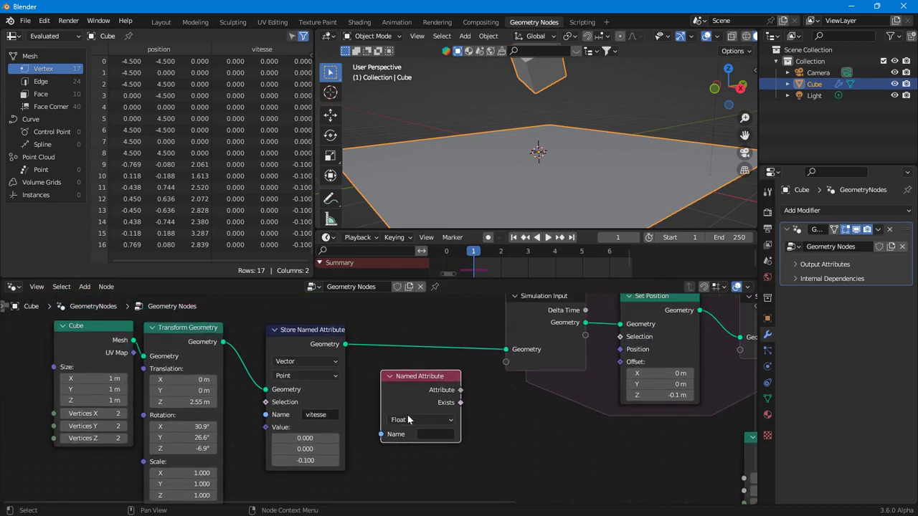
Step: Nudge the Store Named Attribute and Named Attribute nodes to adjust the spacing between them
shift+click(323, 352)
key(g)
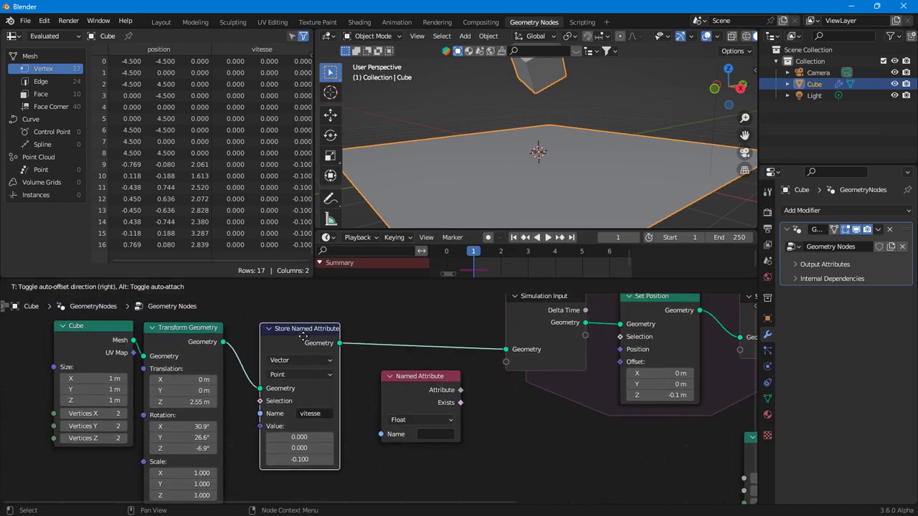
drag(415, 401, 426, 407)
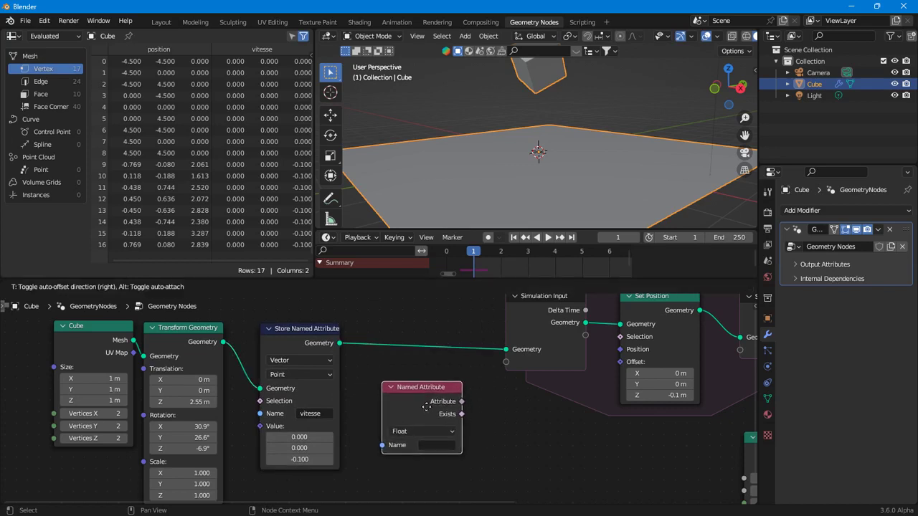
click(426, 404)
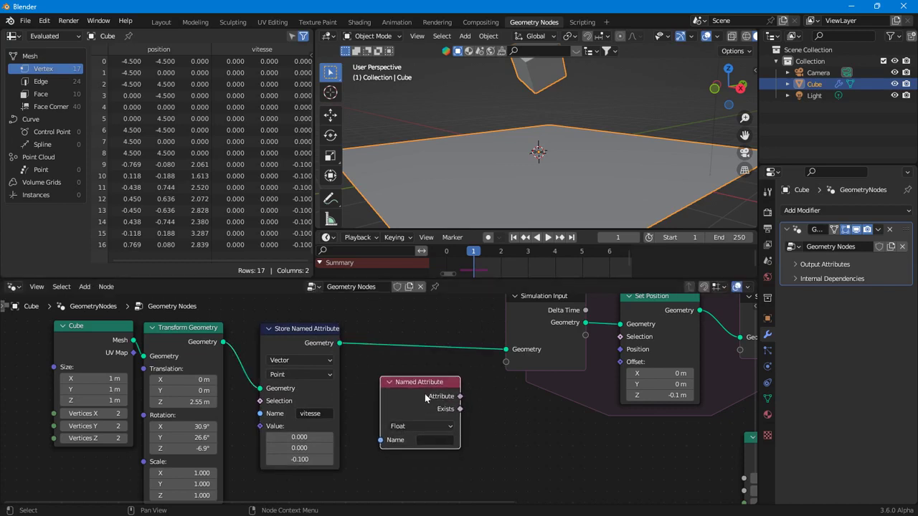
mouse_move(433, 395)
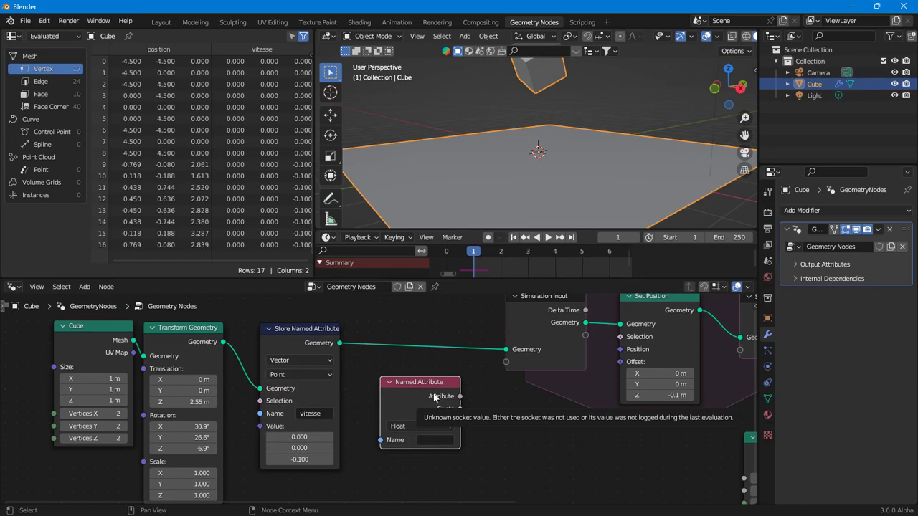
drag(285, 352, 295, 350)
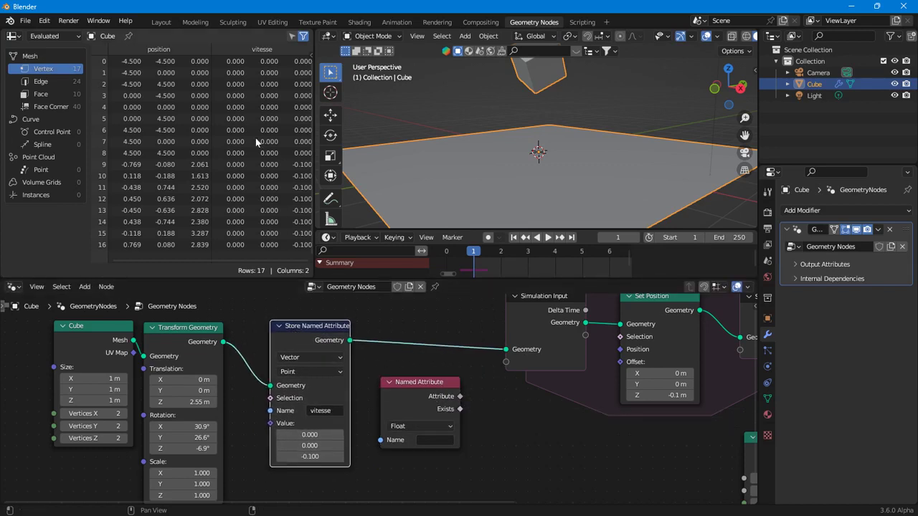
drag(292, 347, 283, 357)
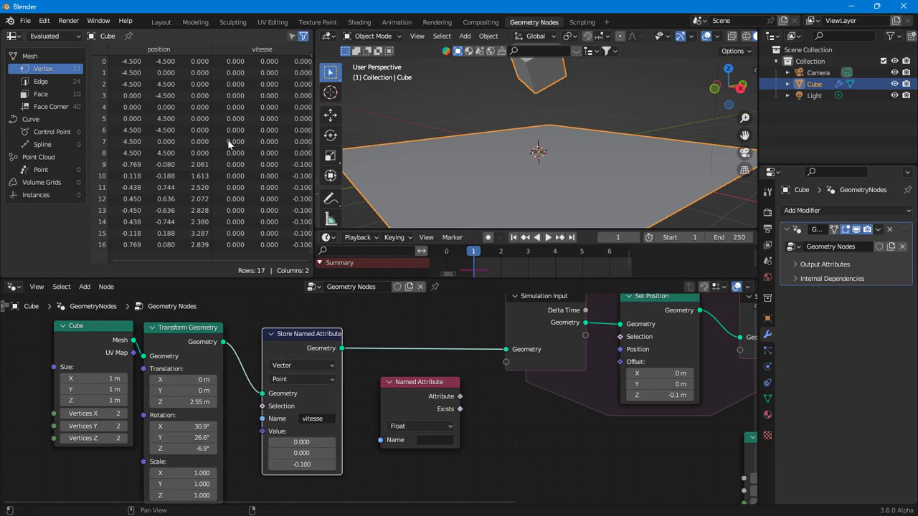
Step: Delete the unconnected Named Attribute node
drag(402, 399, 433, 404)
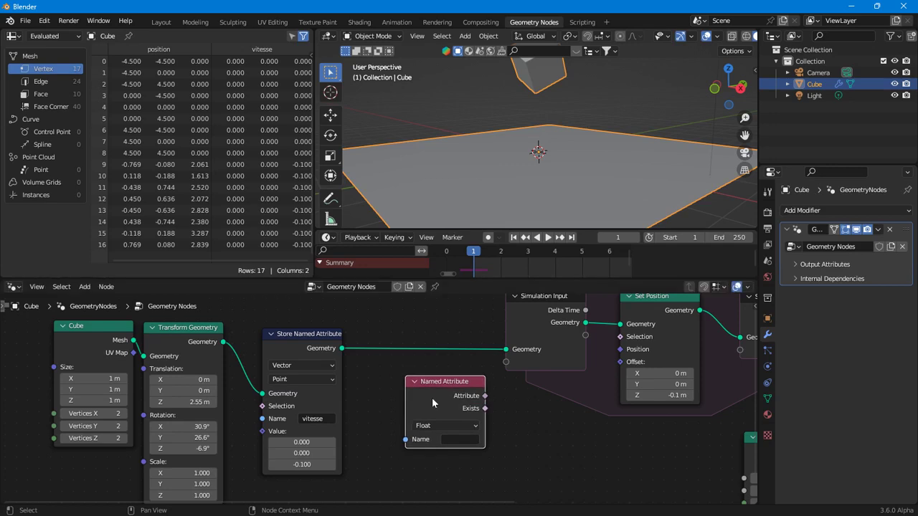
key(x)
scroll(444, 398, down, 2)
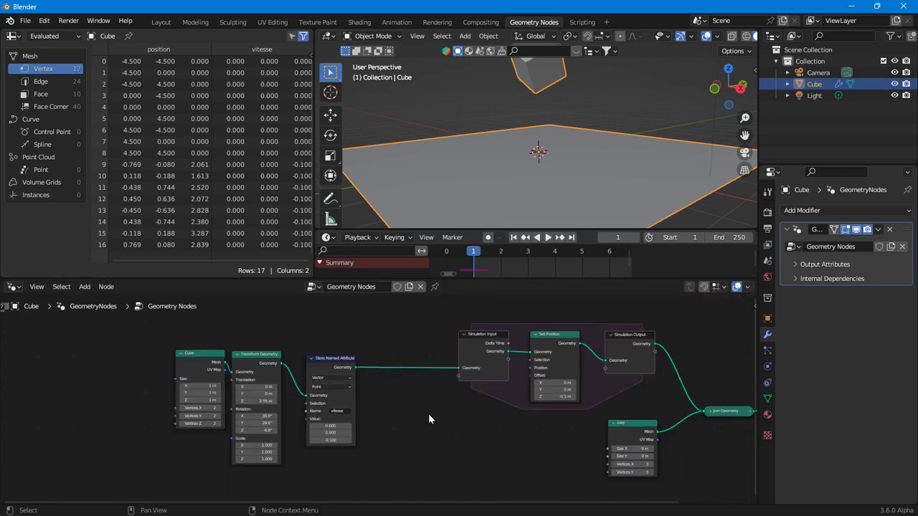
Step: Move the Cube, Transform Geometry and Store Named Attribute nodes close to Simulation Input, then align Store Named Attribute with its neighbours
drag(208, 333, 235, 350)
shift+click(338, 365)
drag(339, 366, 421, 369)
middle_drag(501, 430, 405, 429)
scroll(378, 407, up, 2)
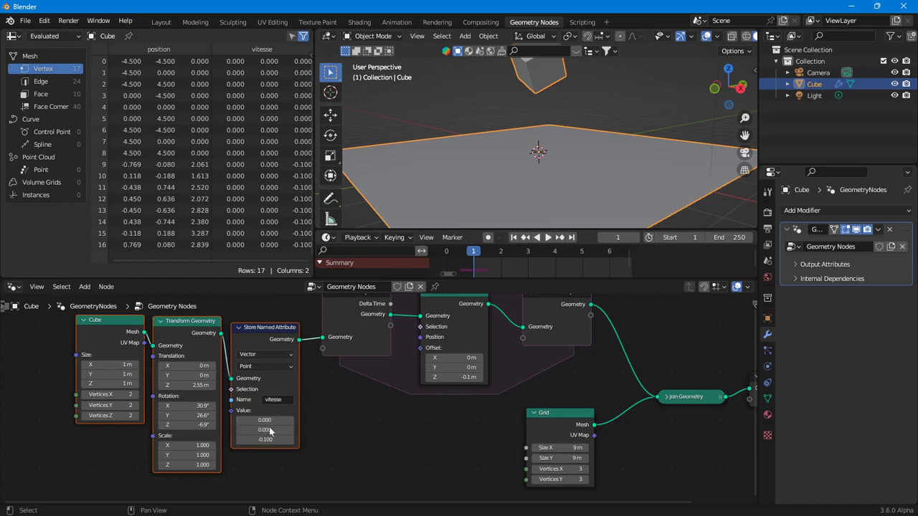
right_click(354, 404)
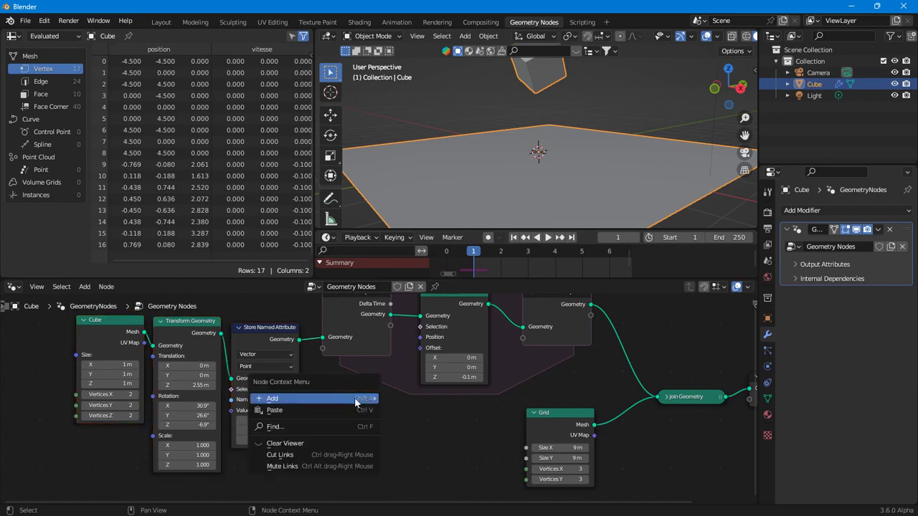
click(265, 340)
drag(265, 340, 270, 333)
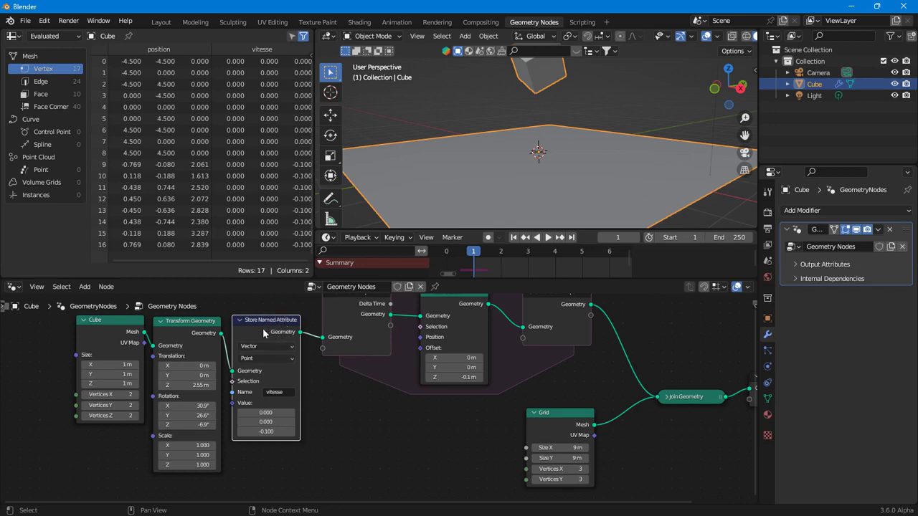
Step: Add a Named Attribute node below the Simulation Input node
right_click(325, 373)
mouse_move(328, 375)
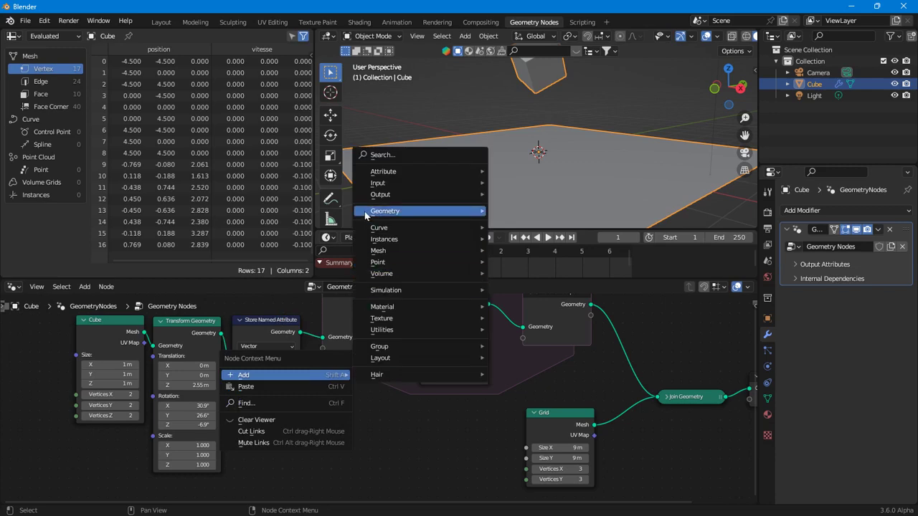
mouse_move(491, 208)
mouse_move(620, 215)
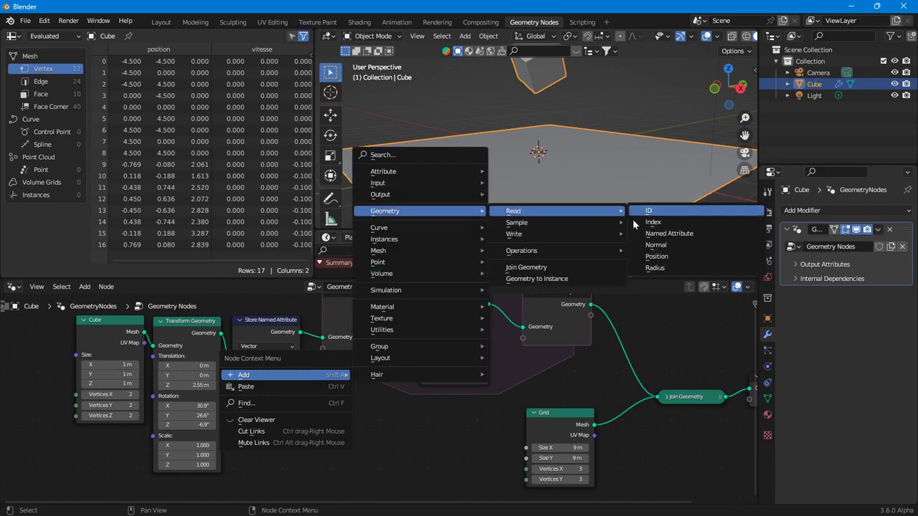
click(651, 252)
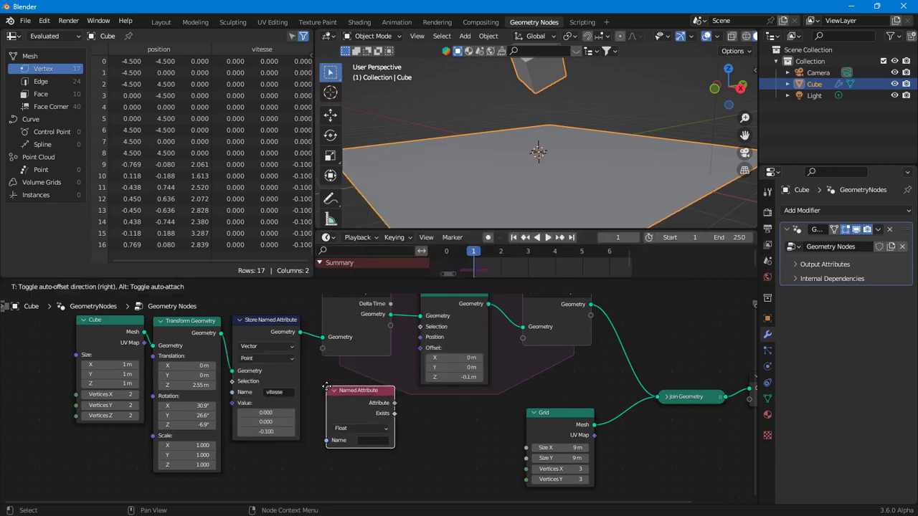
click(361, 439)
Step: Set the Named Attribute node to read the Vector attribute vitesse and connect its Attribute output to Set Position's Offset
scroll(356, 456, up, 2)
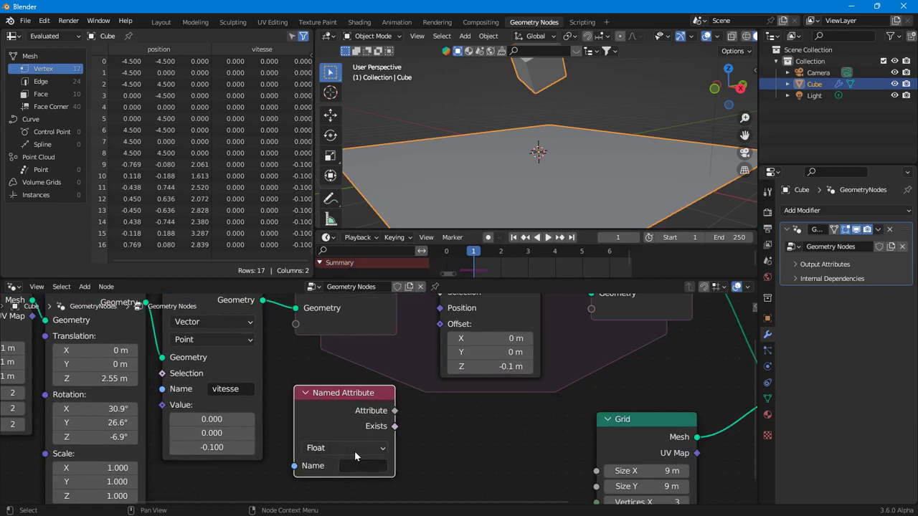
click(354, 446)
click(344, 399)
click(349, 467)
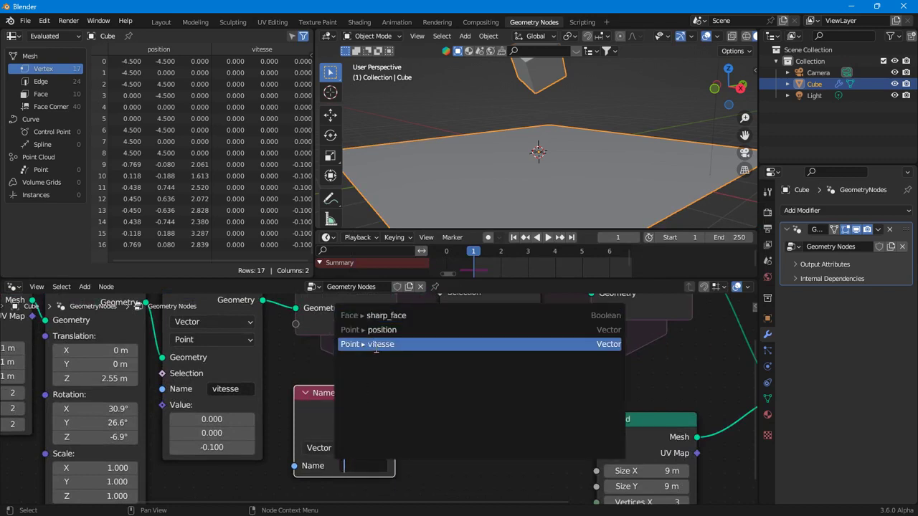
click(376, 344)
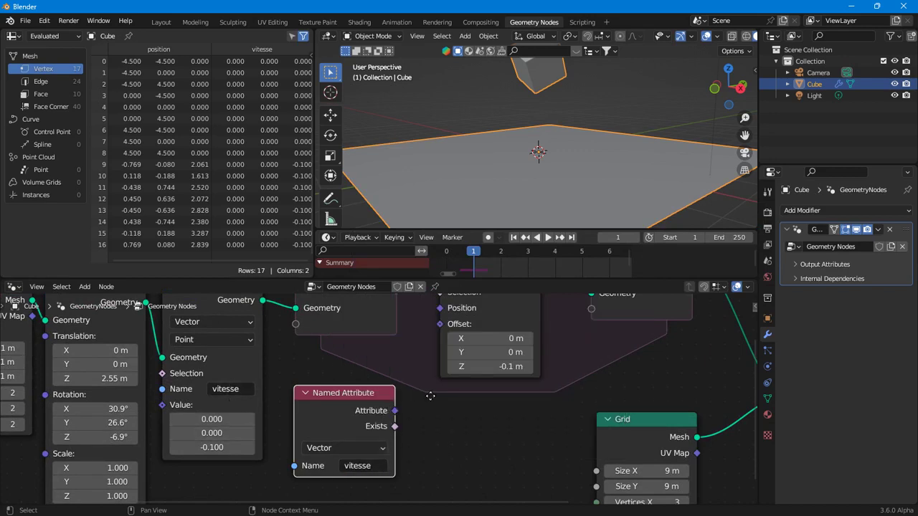
middle_drag(432, 400, 427, 436)
drag(388, 447, 434, 361)
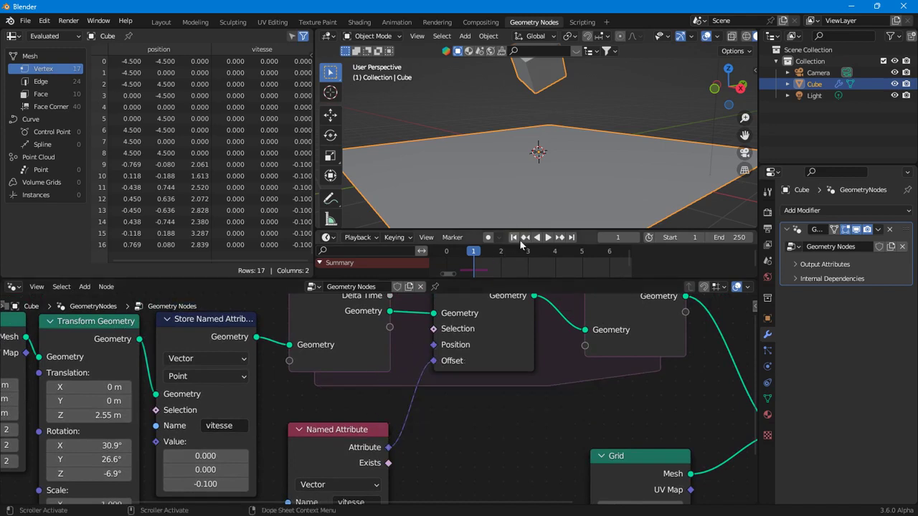
Step: Play the simulation with the attribute-driven offset, stop it and return to the first frame
click(546, 239)
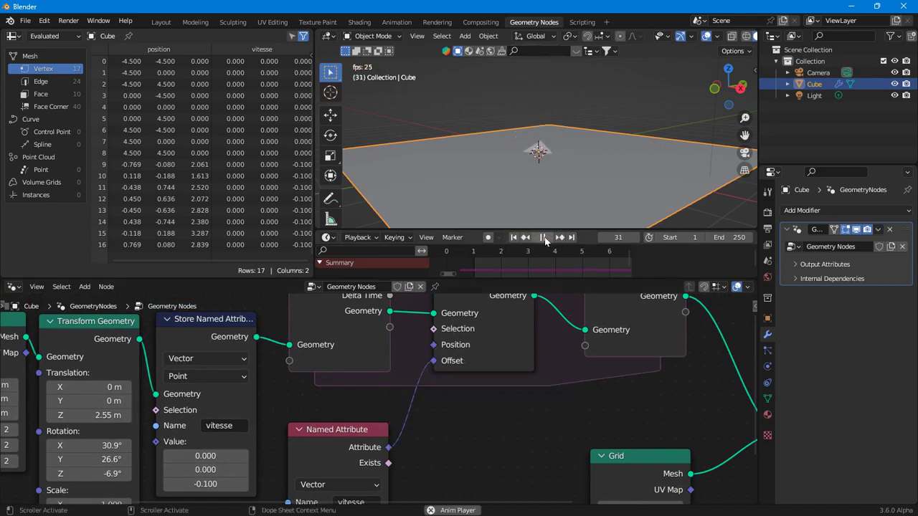
click(545, 238)
click(514, 237)
Step: Move the Simulation Output, Join Geometry and Group Output nodes away from Set Position to widen the simulation zone
scroll(444, 399, down, 5)
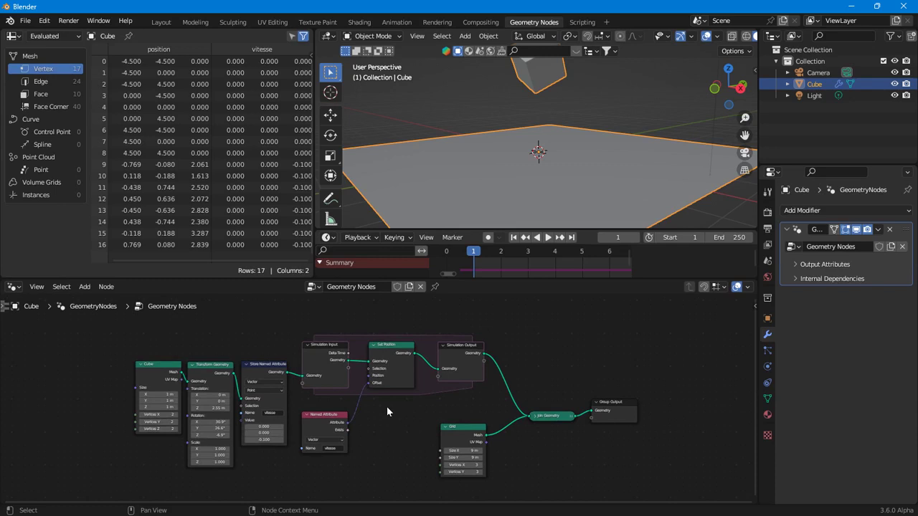
drag(459, 335, 647, 414)
drag(552, 424, 689, 421)
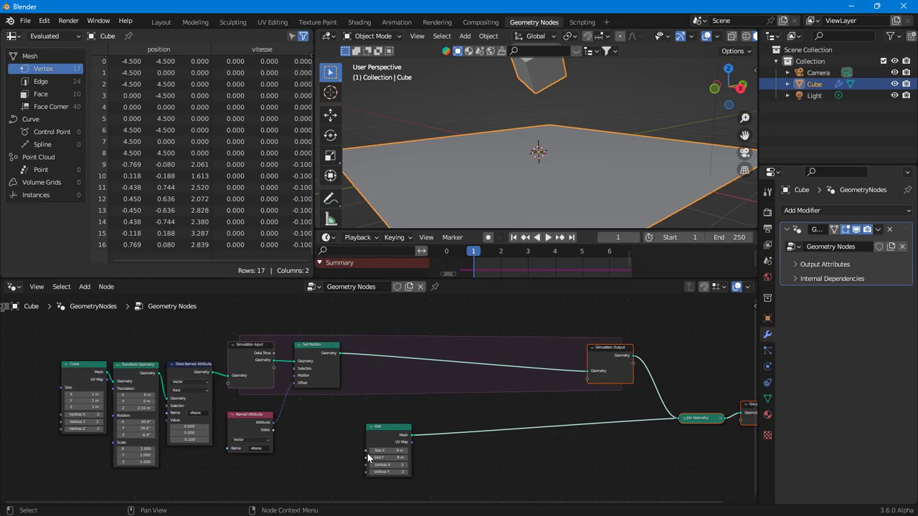
Step: Move the Grid node to just below Set Position and add a Raycast node beneath it
drag(368, 457, 295, 442)
scroll(363, 430, up, 2)
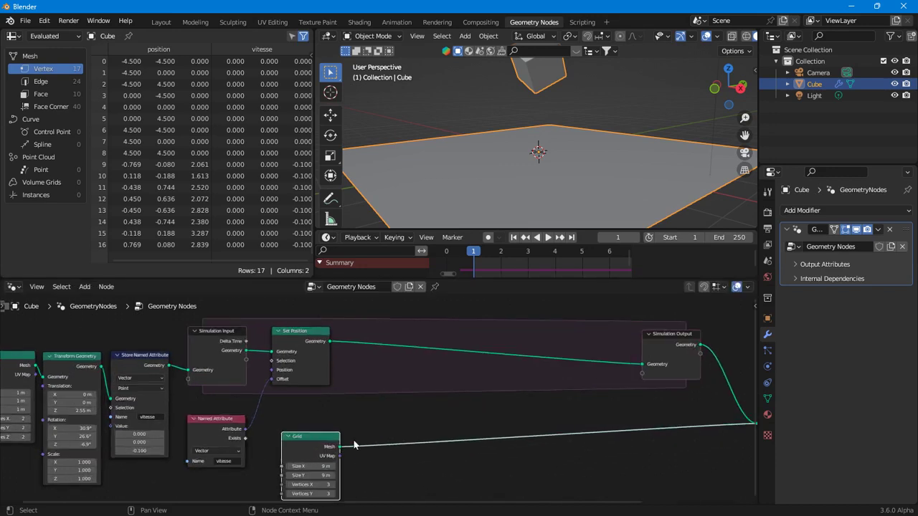
right_click(384, 399)
mouse_move(384, 394)
mouse_move(537, 228)
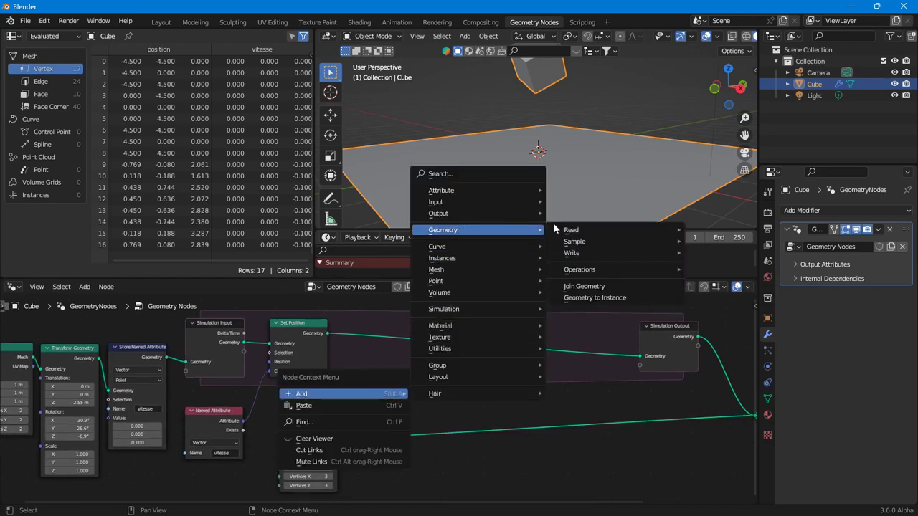
mouse_move(622, 234)
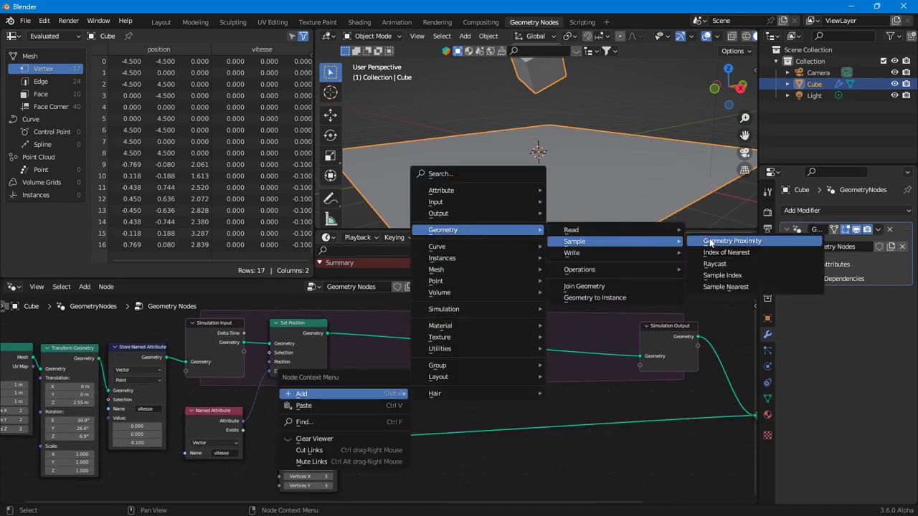
click(713, 264)
click(385, 478)
middle_drag(384, 479, 370, 373)
scroll(387, 387, up, 1)
Step: Add a Geometry Proximity node beside the Raycast node
right_click(418, 393)
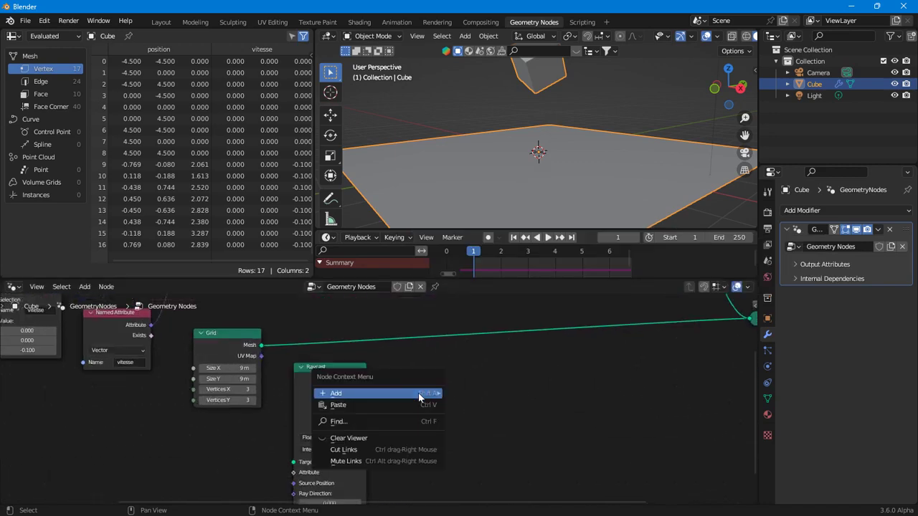
mouse_move(418, 394)
mouse_move(495, 230)
mouse_move(614, 241)
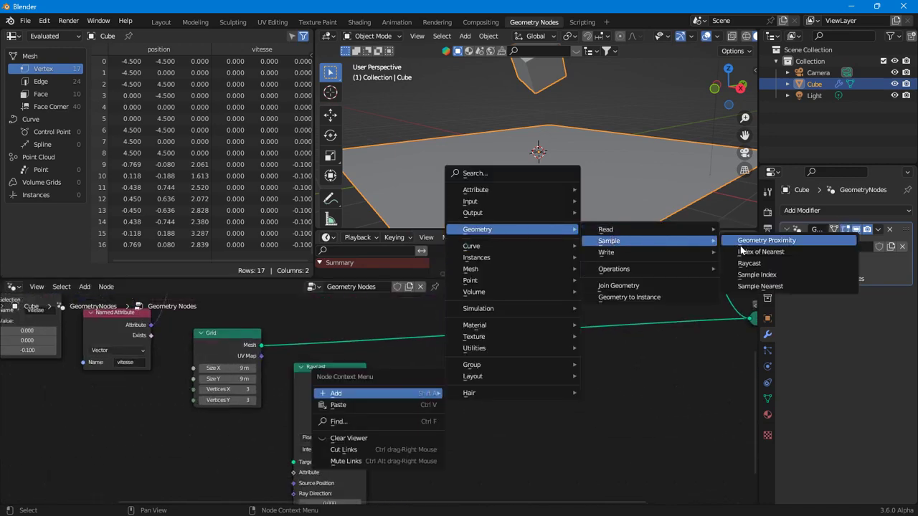
click(749, 241)
click(380, 367)
scroll(381, 388, up, 2)
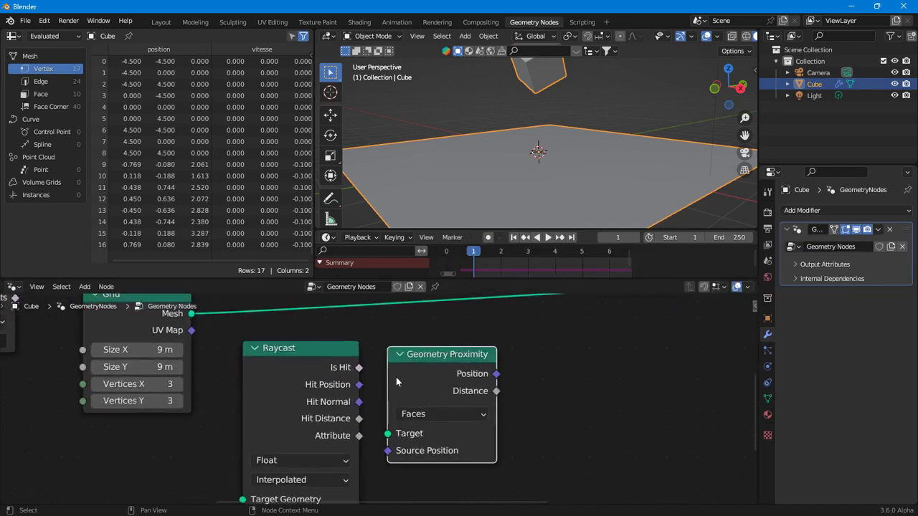
Step: Compare the outputs of the Raycast and Geometry Proximity nodes, shifting the two nodes slightly apart
click(291, 389)
click(404, 387)
click(342, 391)
click(426, 387)
click(337, 387)
click(403, 379)
click(312, 376)
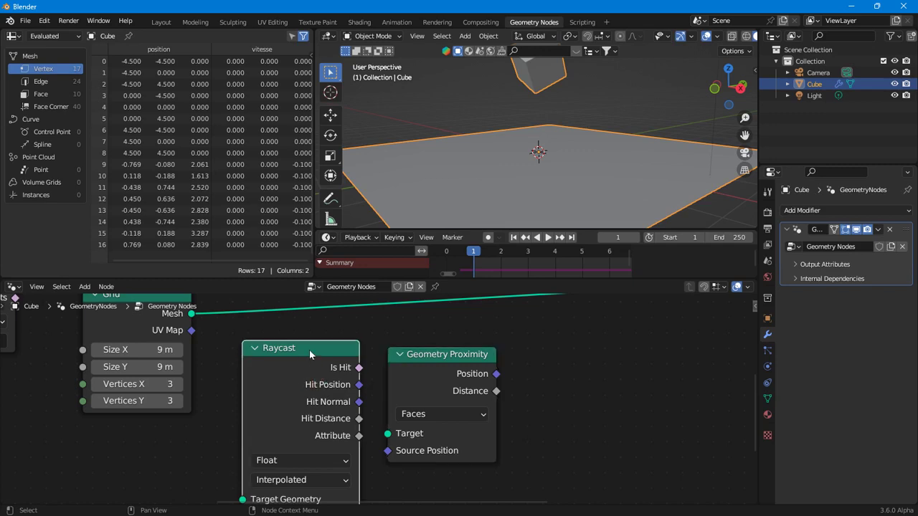
mouse_move(309, 350)
mouse_down()
mouse_move(281, 351)
mouse_move(299, 354)
mouse_move(314, 380)
mouse_move(314, 361)
mouse_move(303, 360)
mouse_up()
drag(441, 357, 460, 351)
mouse_move(468, 412)
mouse_down()
mouse_move(482, 412)
mouse_move(451, 412)
mouse_move(467, 412)
mouse_up()
click(467, 412)
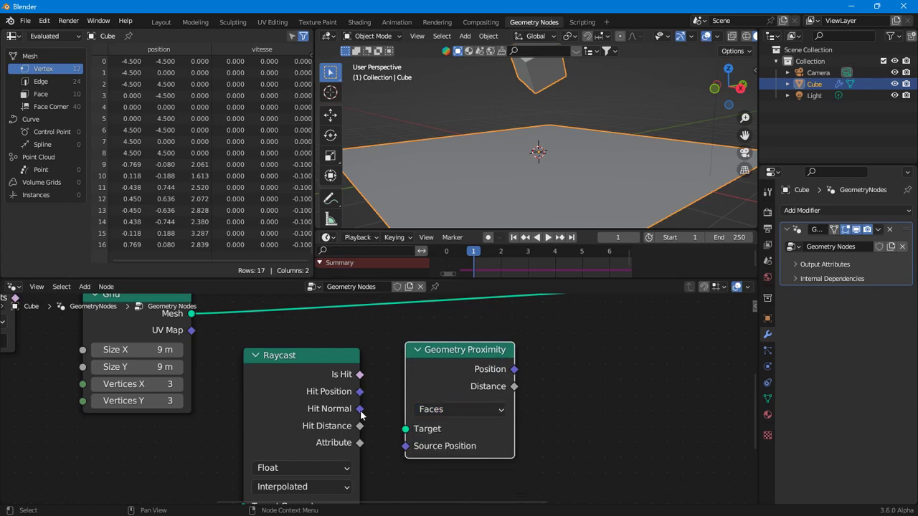
Step: Remove the Geometry Proximity node beside Raycast
mouse_move(462, 374)
mouse_down()
mouse_move(504, 307)
mouse_move(456, 387)
mouse_up()
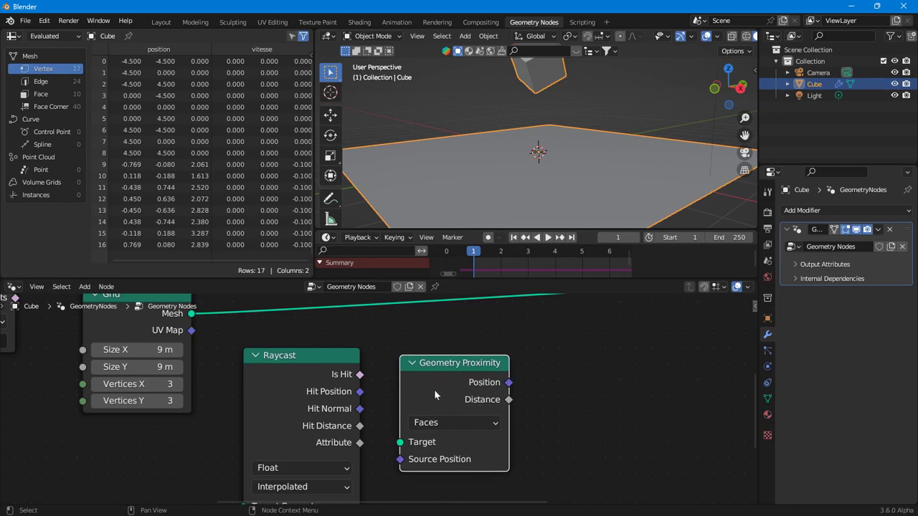
middle_drag(433, 393, 440, 377)
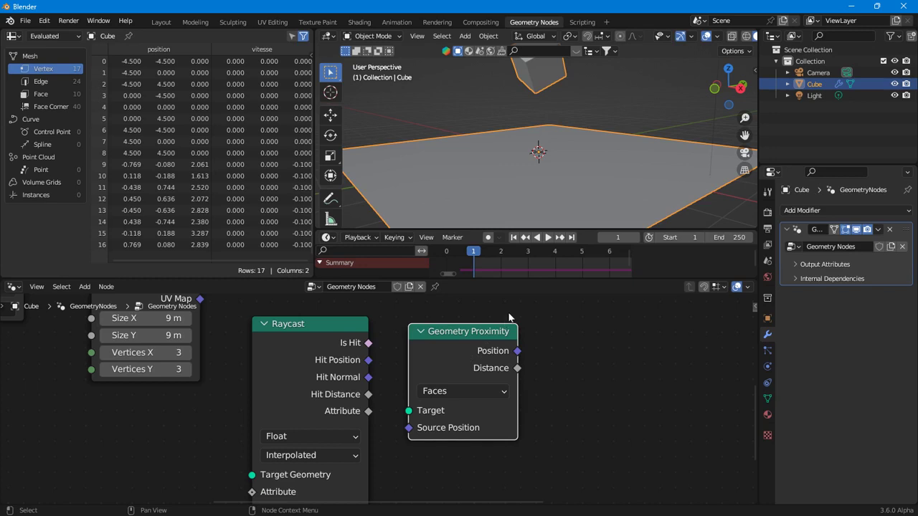
drag(460, 349, 439, 359)
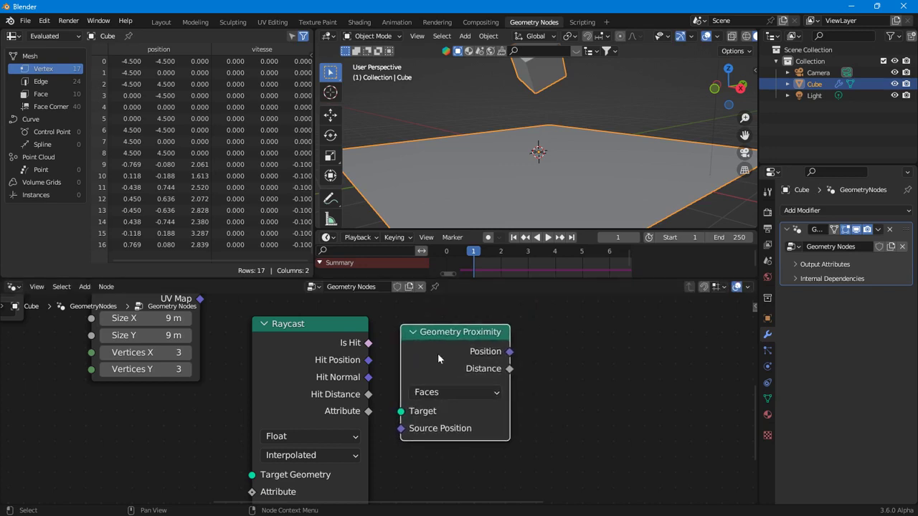
key(ctrl+x)
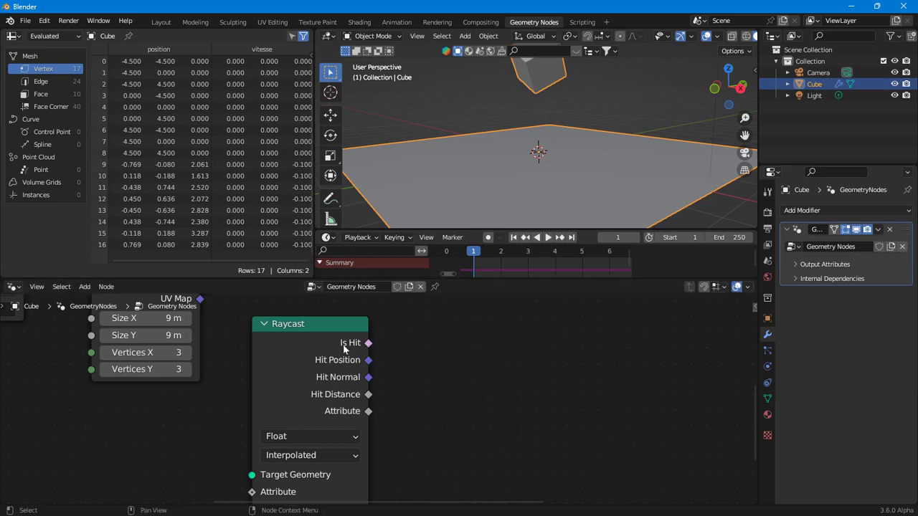
Step: Connect the Grid node's Mesh output to Raycast's Target Geometry input
drag(369, 401, 581, 452)
drag(368, 377, 713, 399)
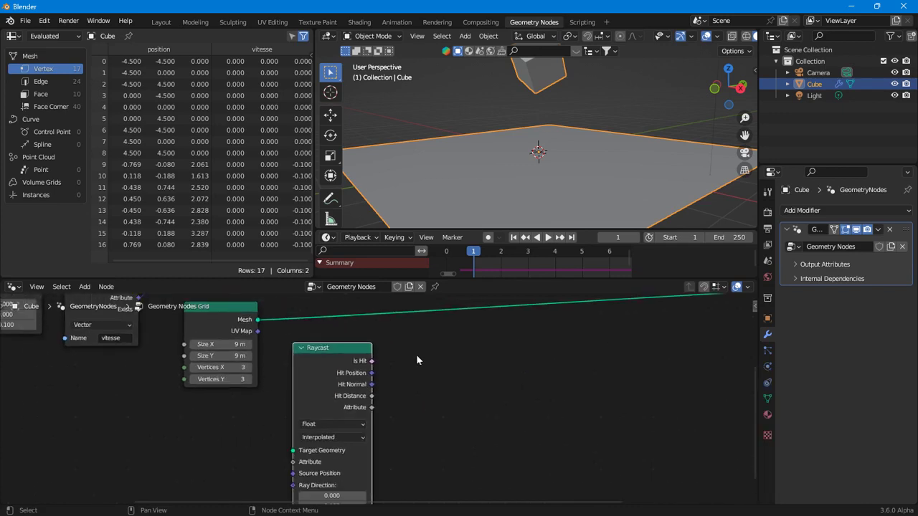
scroll(416, 354, down, 2)
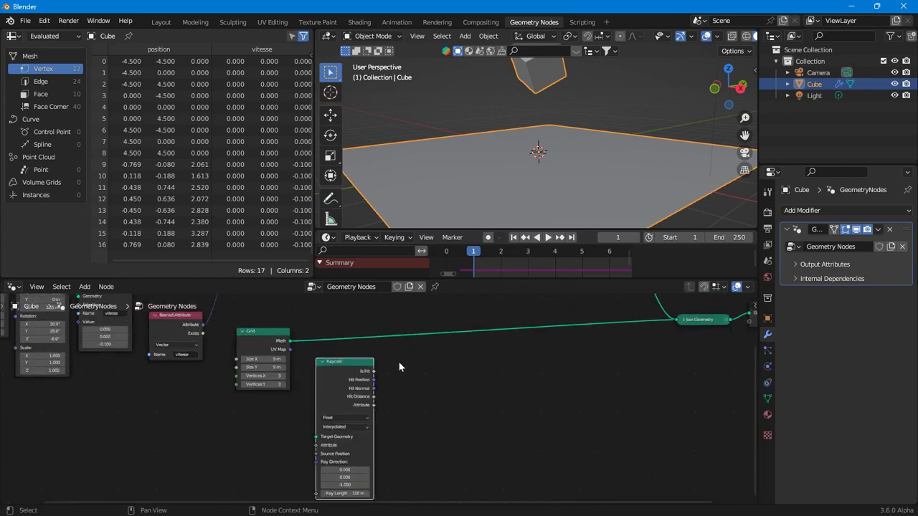
middle_drag(338, 389, 393, 361)
middle_drag(345, 343, 366, 375)
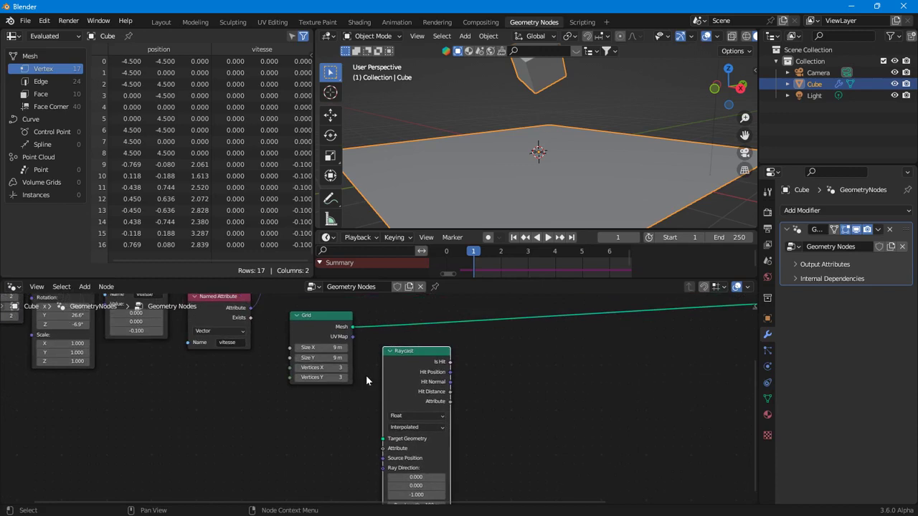
scroll(366, 376, up, 1)
drag(352, 321, 386, 447)
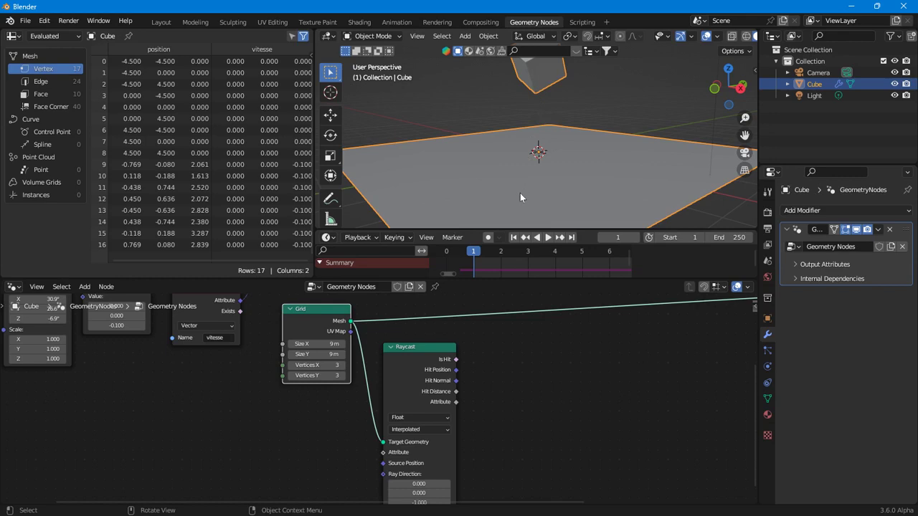
Step: Duplicate the vitesse Named Attribute node and place the copy below the Grid node, beside Raycast
middle_drag(359, 427, 391, 371)
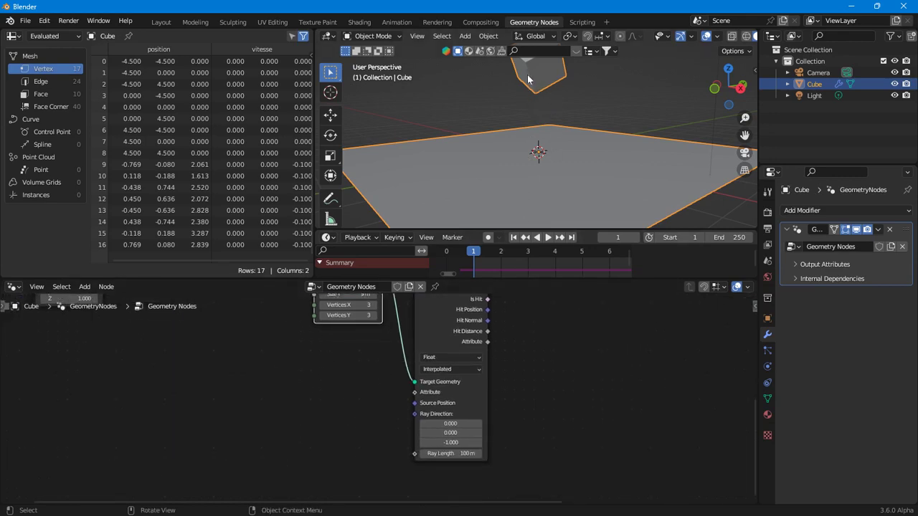
middle_drag(210, 345, 278, 446)
scroll(280, 442, down, 4)
drag(320, 363, 320, 364)
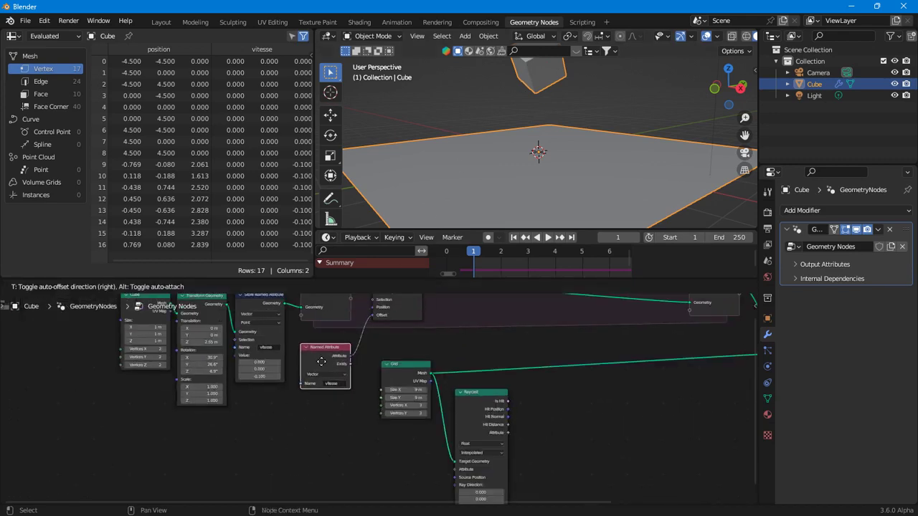
right_click(315, 311)
click(305, 355)
click(387, 476)
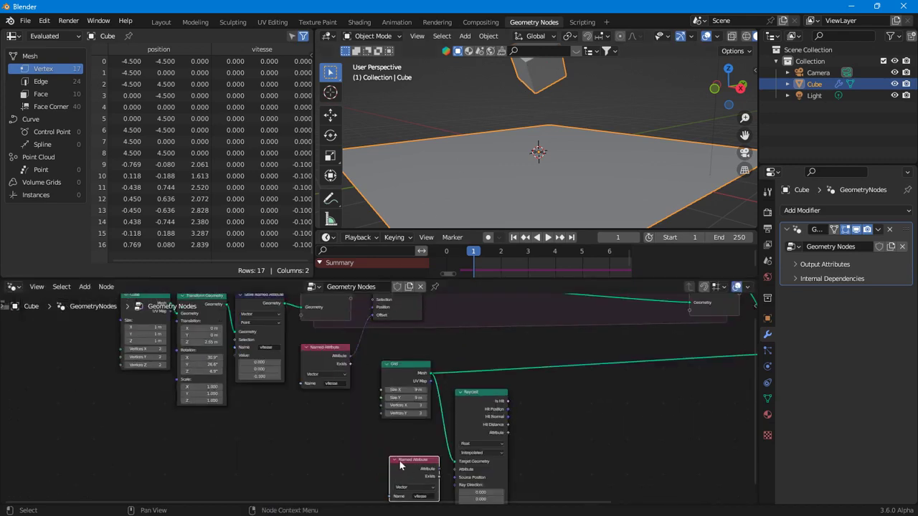
Step: Connect the copied vitesse attribute to Raycast's Ray Direction and move the copy up close beneath the Grid node
scroll(391, 477, up, 3)
drag(346, 380, 372, 406)
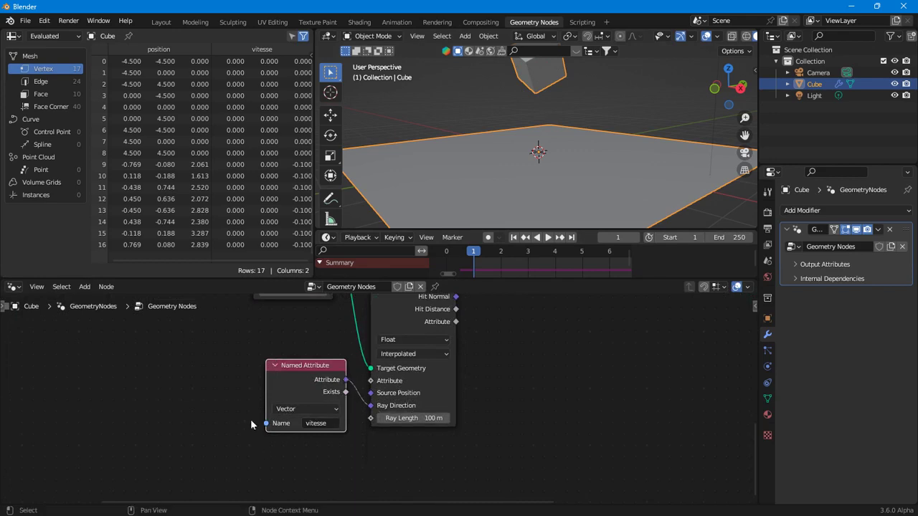
scroll(513, 352, down, 4)
scroll(438, 423, up, 5)
drag(273, 457, 263, 402)
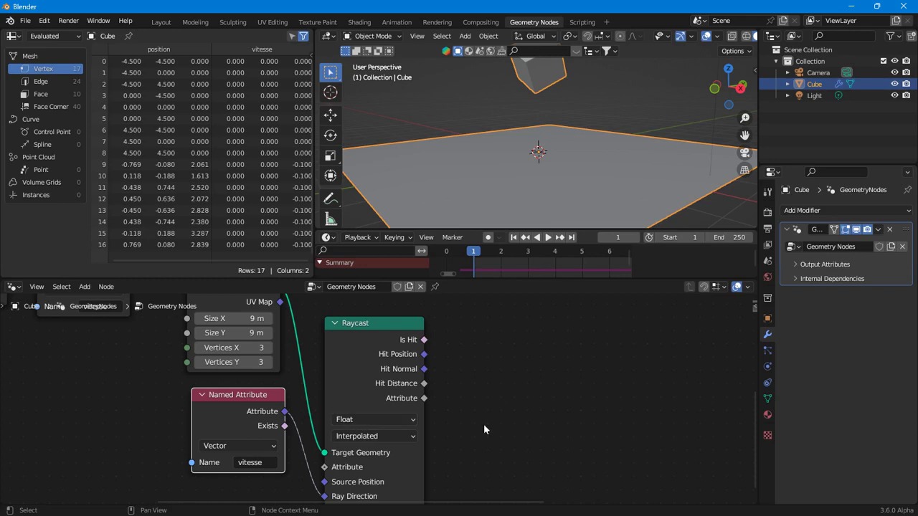
Step: Examine Raycast's outputs alongside the cube's lowest corner above the plane in the 3D view
scroll(452, 416, up, 2)
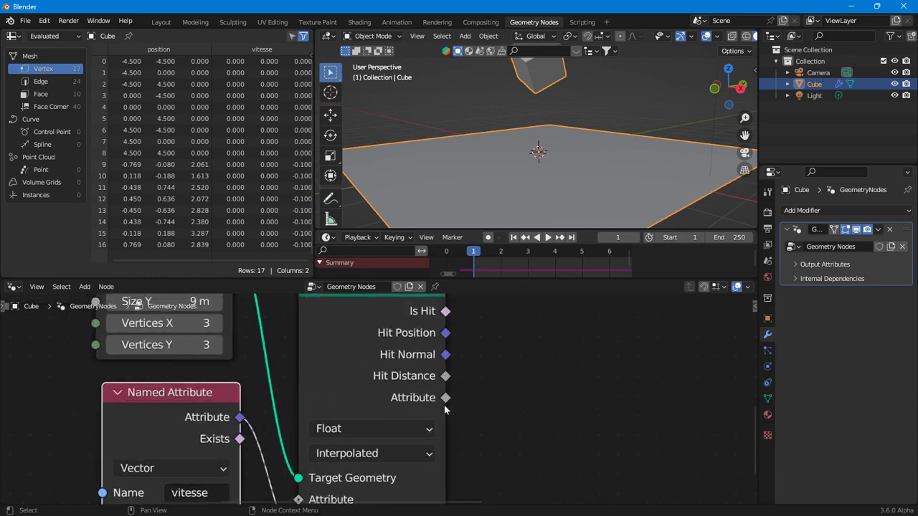
scroll(408, 438, down, 5)
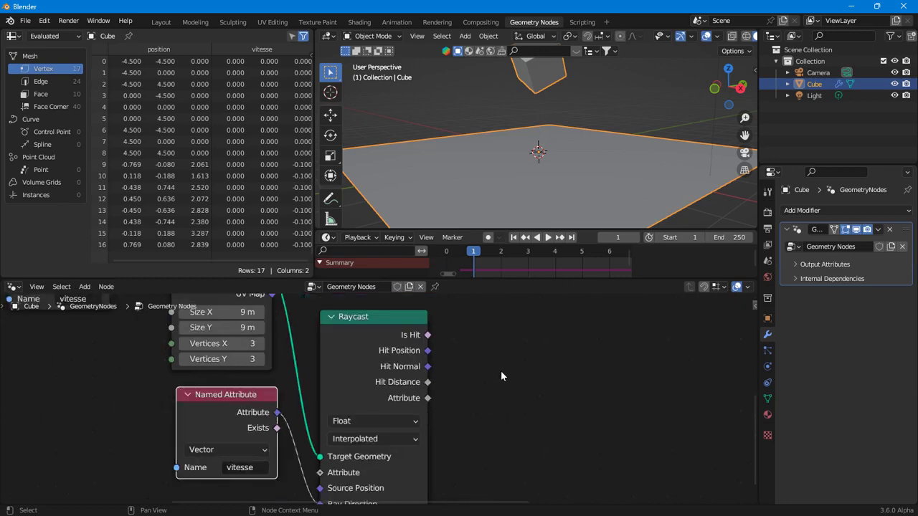
scroll(366, 476, up, 2)
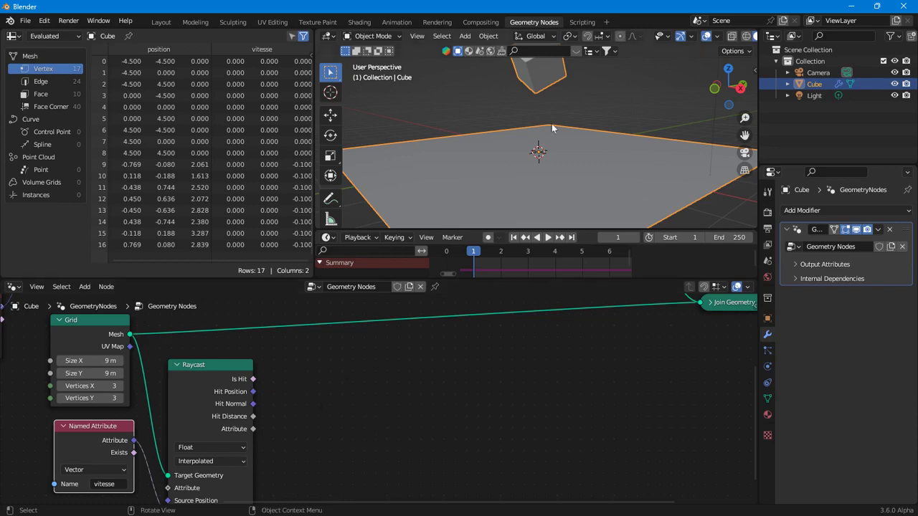
middle_drag(575, 139, 558, 129)
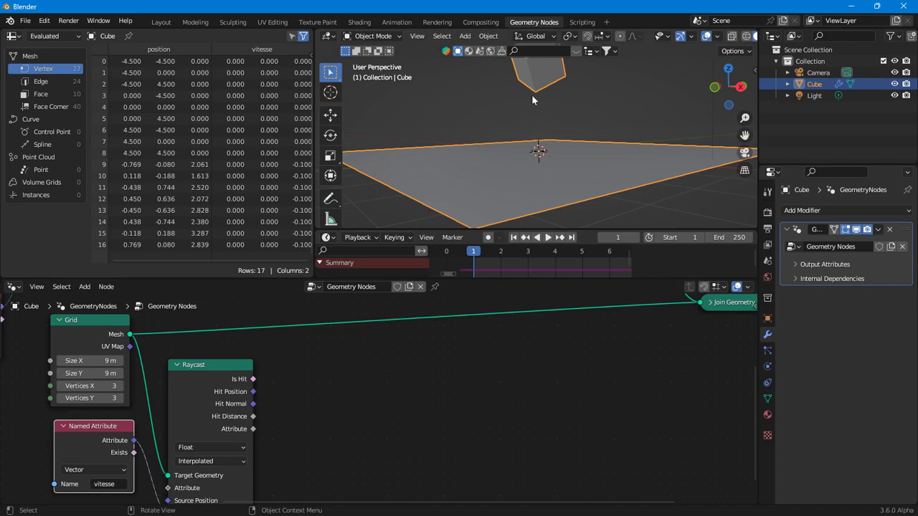
middle_drag(327, 412, 403, 335)
scroll(403, 335, up, 4)
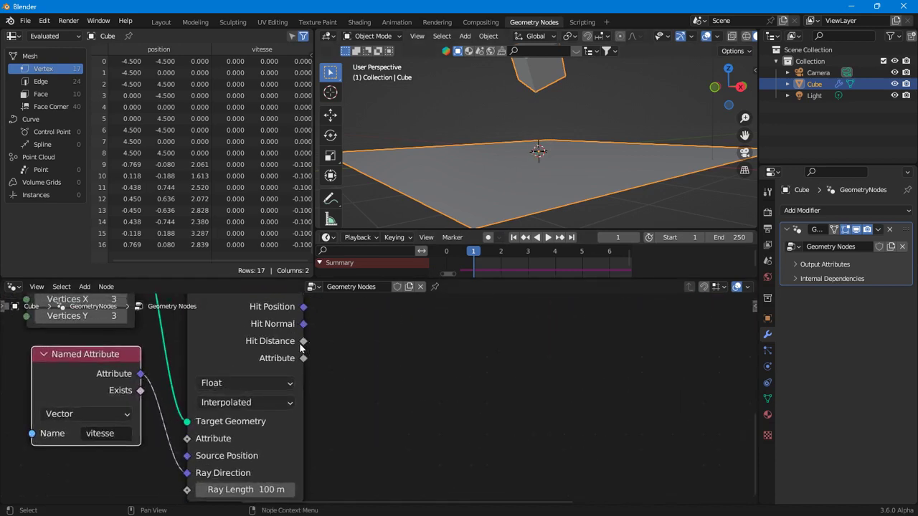
scroll(300, 348, down, 2)
scroll(552, 142, down, 2)
middle_drag(552, 147, 537, 143)
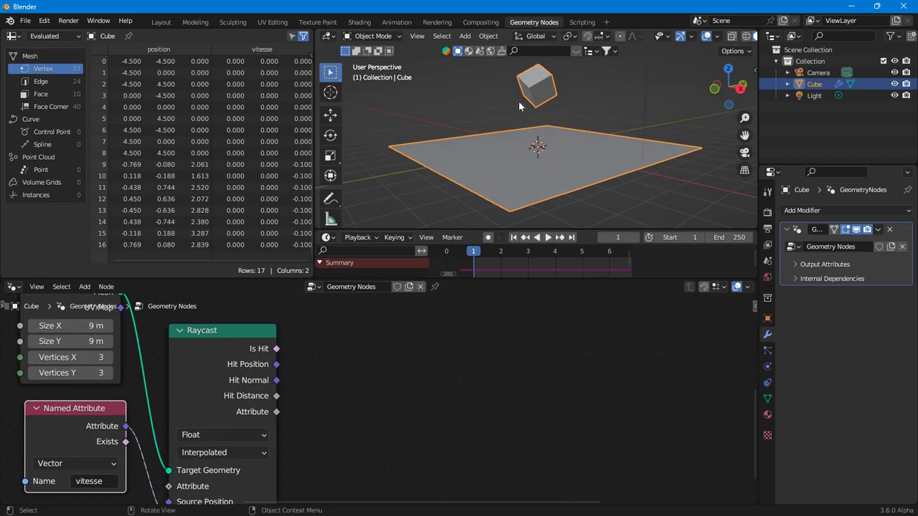
scroll(542, 129, up, 3)
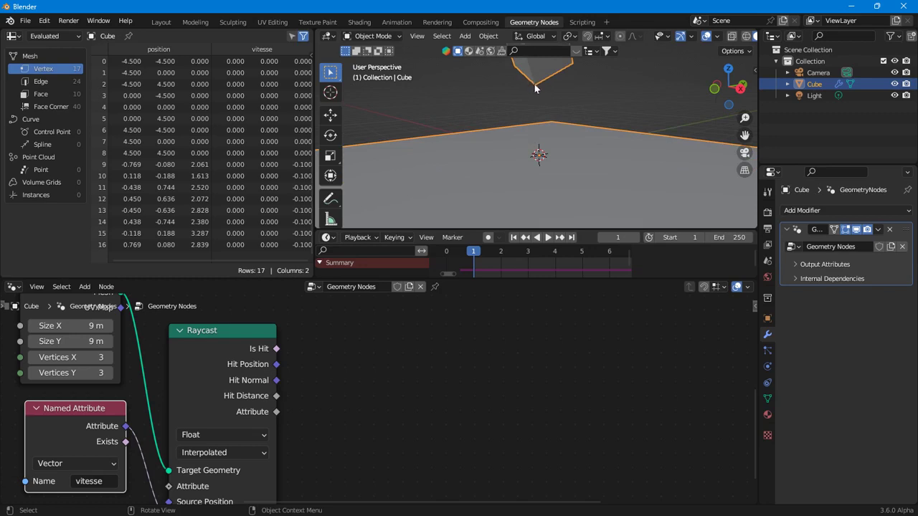
Step: Add an Attribute Statistic node beside Raycast and connect Raycast's Hit Distance to its Attribute input
middle_drag(296, 367, 305, 353)
right_click(305, 353)
mouse_move(305, 353)
mouse_move(430, 152)
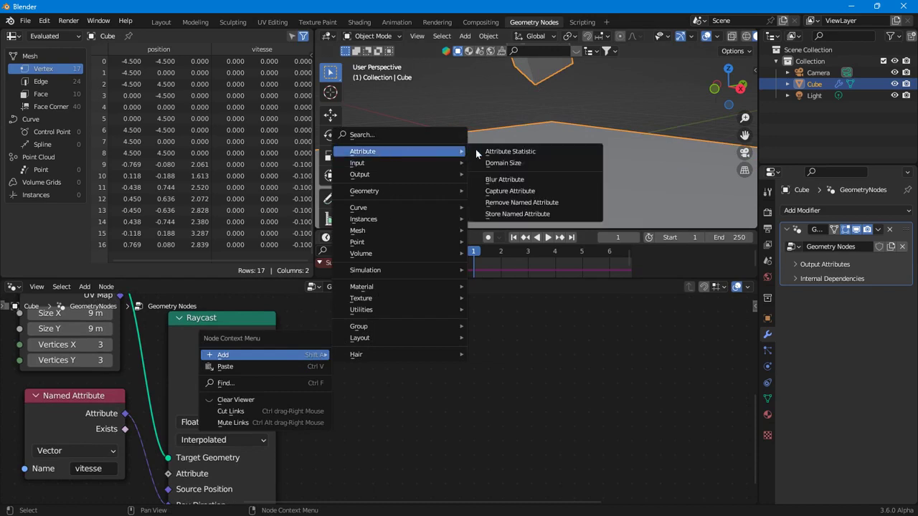
click(498, 153)
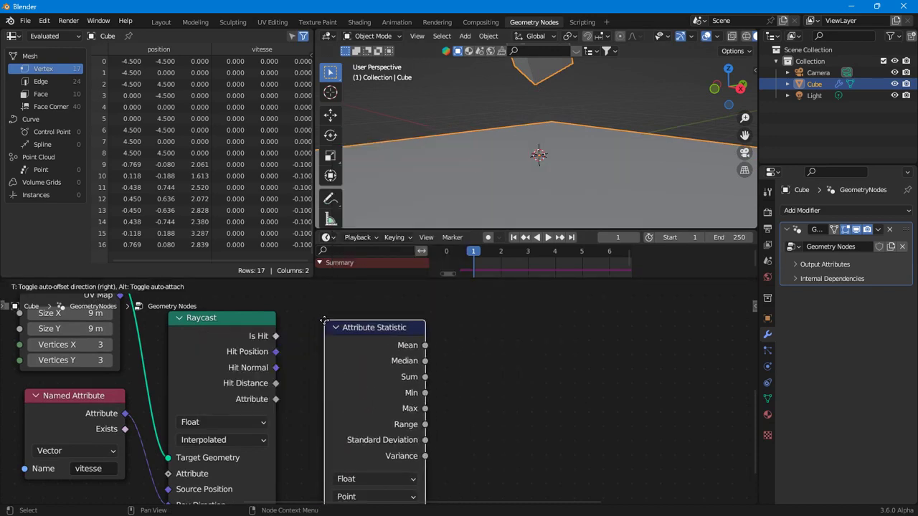
click(316, 416)
middle_drag(316, 416, 319, 342)
scroll(325, 390, down, 1)
drag(300, 332, 342, 472)
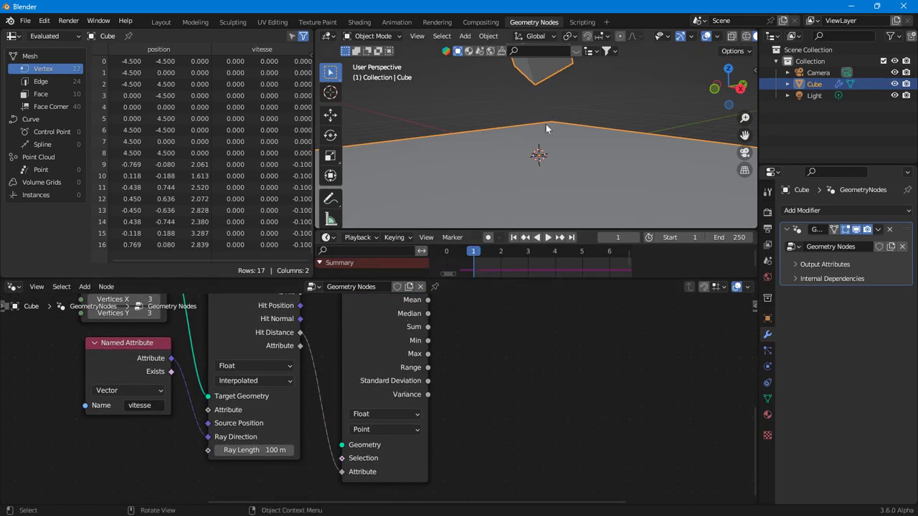
Step: Connect Set Position's Geometry output to the Attribute Statistic node's Geometry input
scroll(541, 81, down, 4)
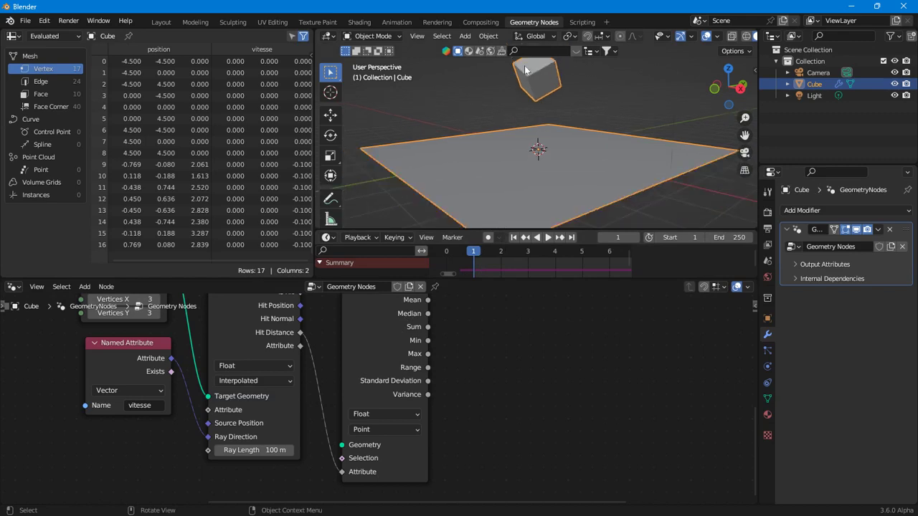
middle_drag(350, 322, 330, 443)
scroll(284, 376, down, 3)
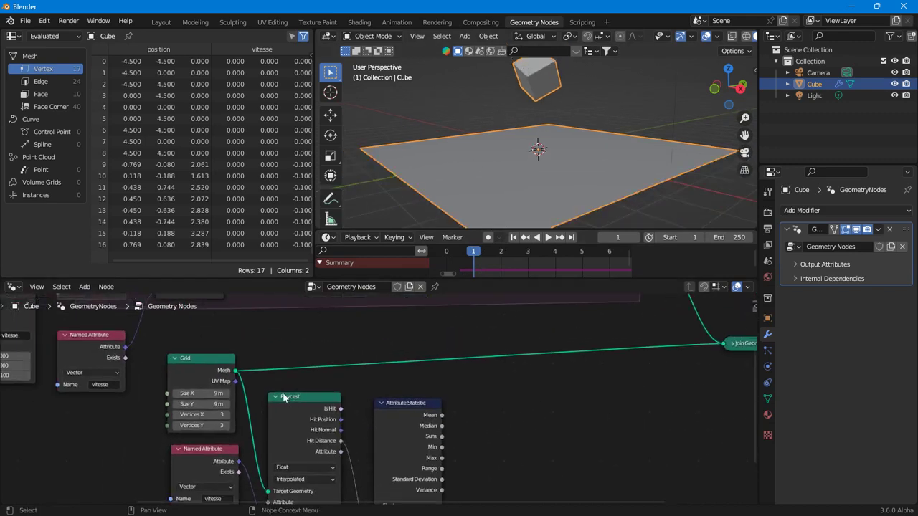
middle_drag(284, 376, 284, 383)
drag(273, 311, 439, 503)
drag(269, 317, 393, 442)
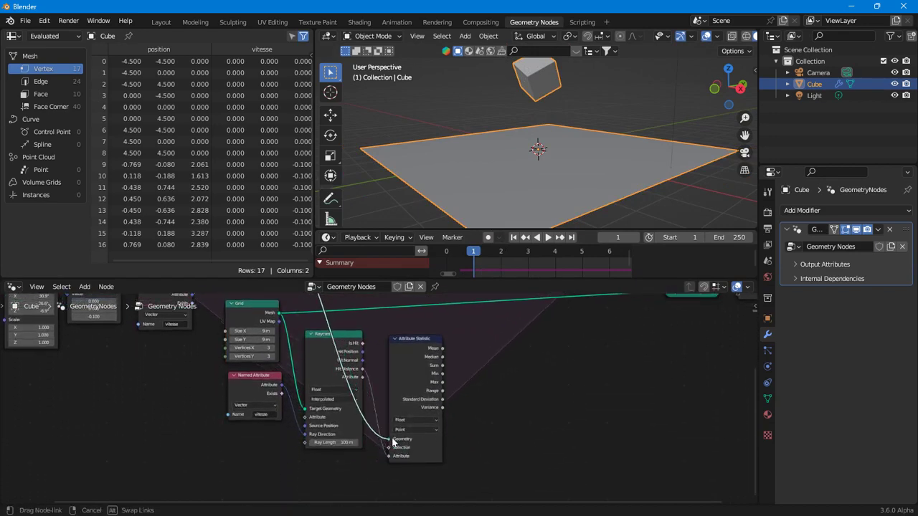
Step: Move the Attribute Statistic node up between Set Position and Simulation Output
middle_drag(492, 407, 464, 492)
drag(380, 437, 356, 321)
scroll(355, 400, up, 2)
drag(353, 402, 366, 424)
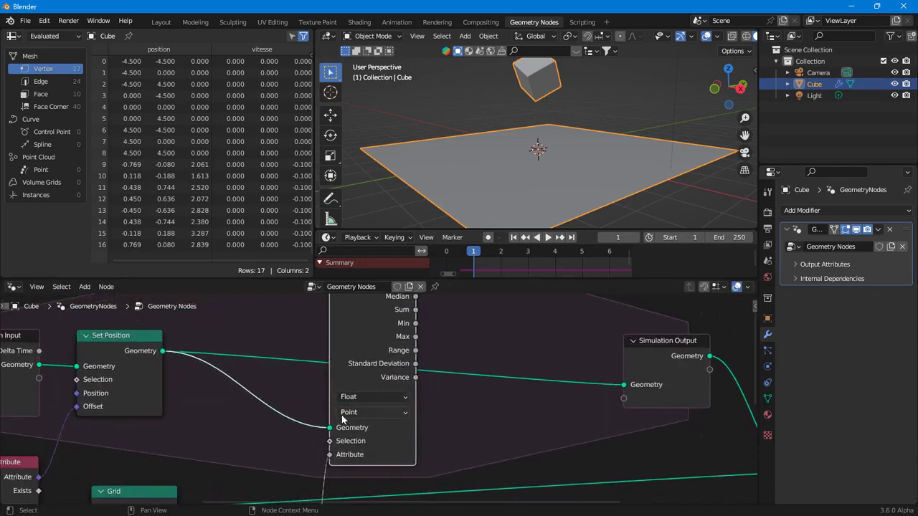
Step: Reposition the Raycast and Simulation Output nodes to make room around the Attribute Statistic node
scroll(348, 425, down, 3)
scroll(281, 393, up, 2)
drag(254, 409, 296, 435)
scroll(318, 313, up, 2)
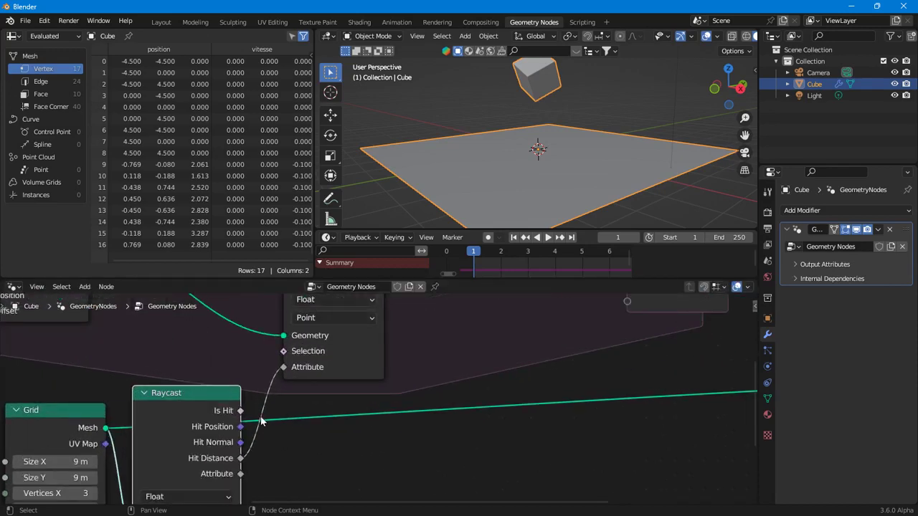
scroll(330, 386, down, 1)
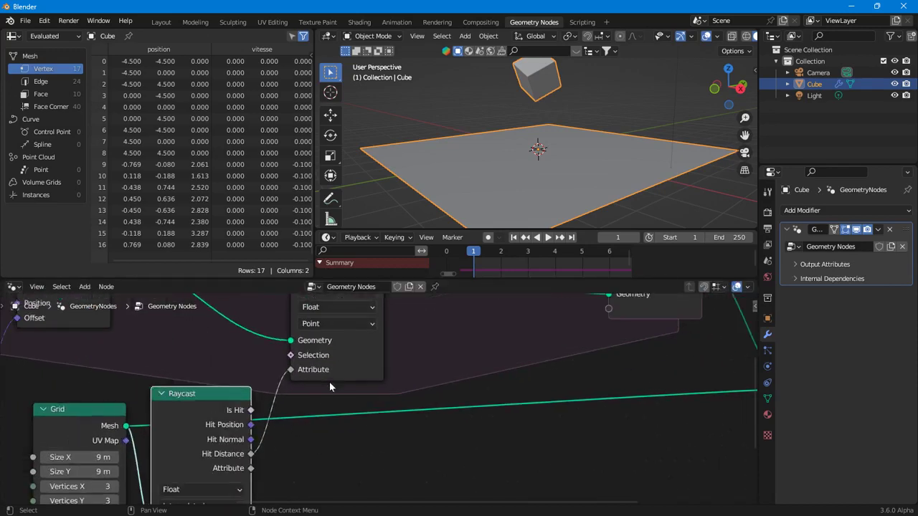
middle_drag(369, 366, 324, 477)
scroll(369, 429, down, 3)
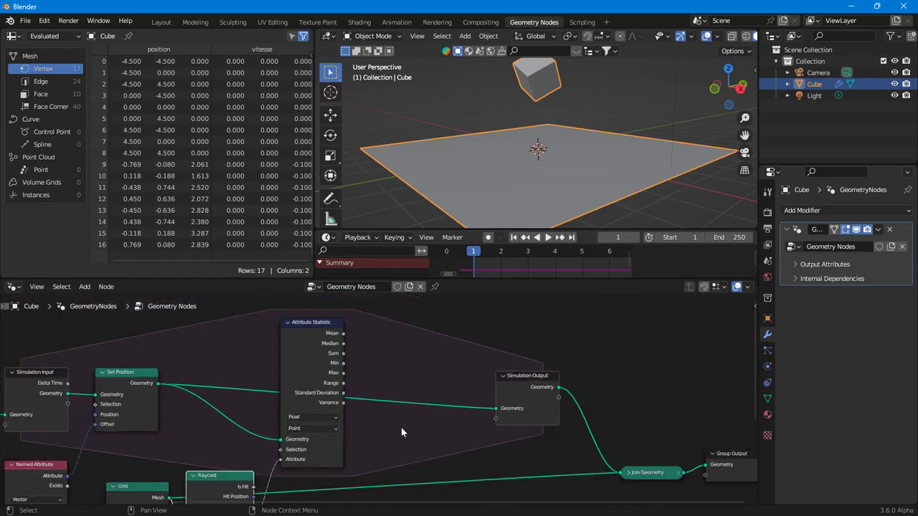
drag(467, 388, 508, 352)
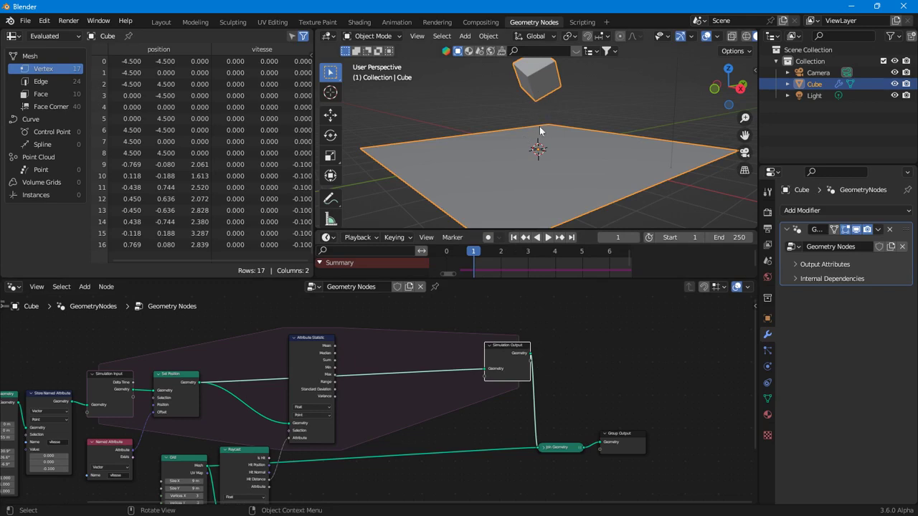
Step: Add a Compare node beside Attribute Statistic and connect the Min output to its A input
scroll(352, 377, up, 2)
right_click(352, 356)
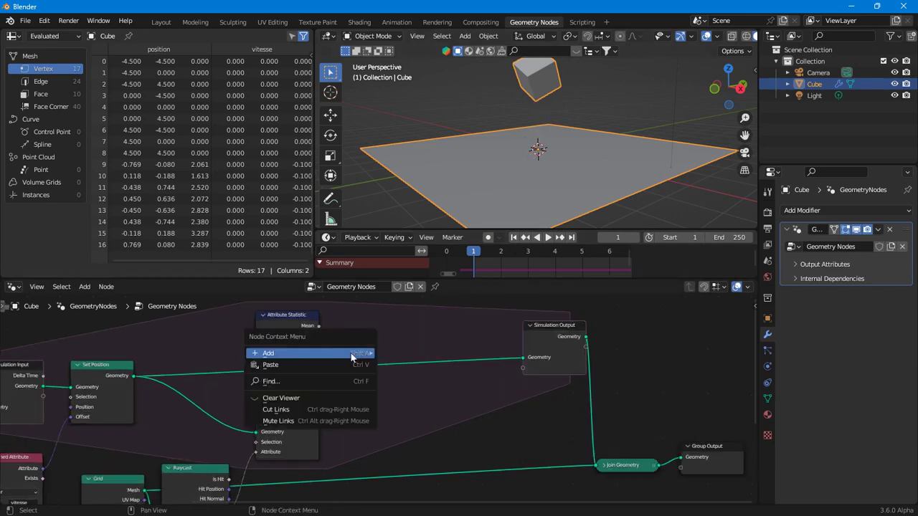
mouse_move(352, 353)
mouse_move(428, 308)
mouse_move(538, 348)
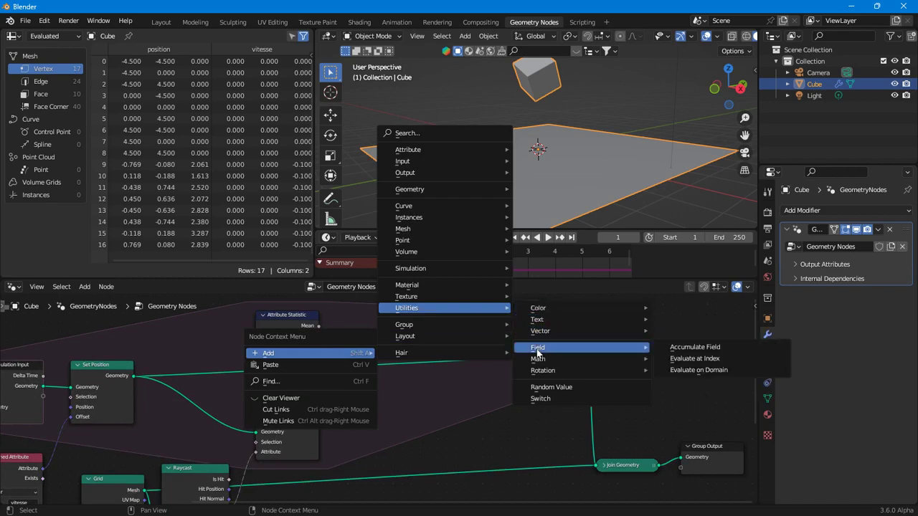
click(678, 381)
click(336, 384)
drag(319, 356, 344, 437)
Step: Set the Compare node's operation to Equal with an Epsilon of 0.201
scroll(361, 439, up, 2)
click(371, 435)
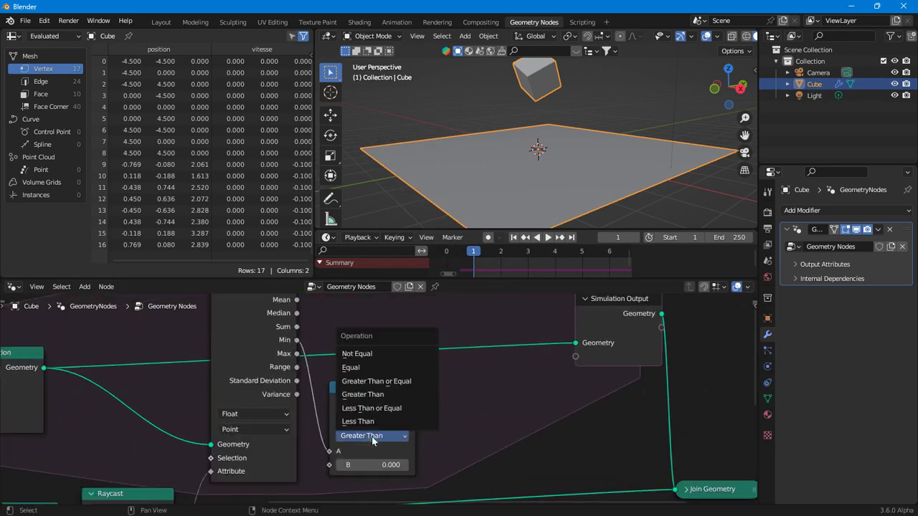
click(376, 368)
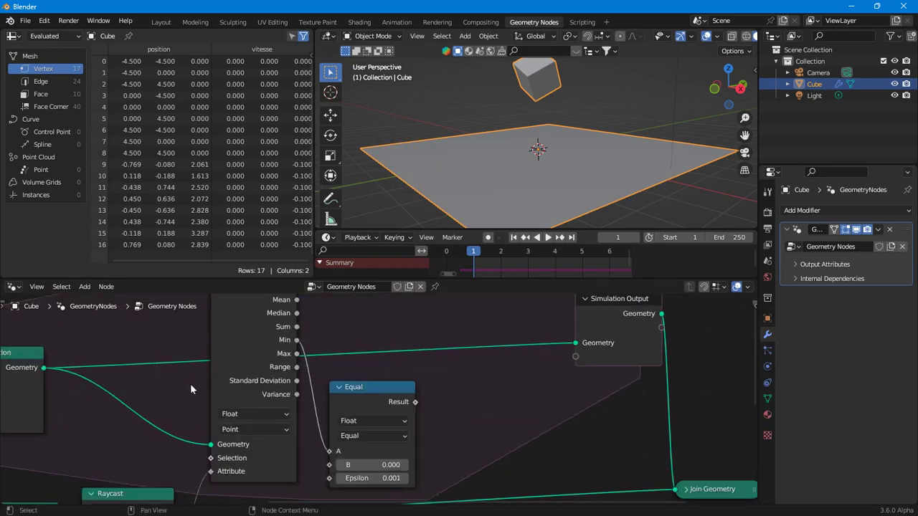
click(338, 480)
drag(337, 483, 408, 485)
scroll(482, 362, down, 5)
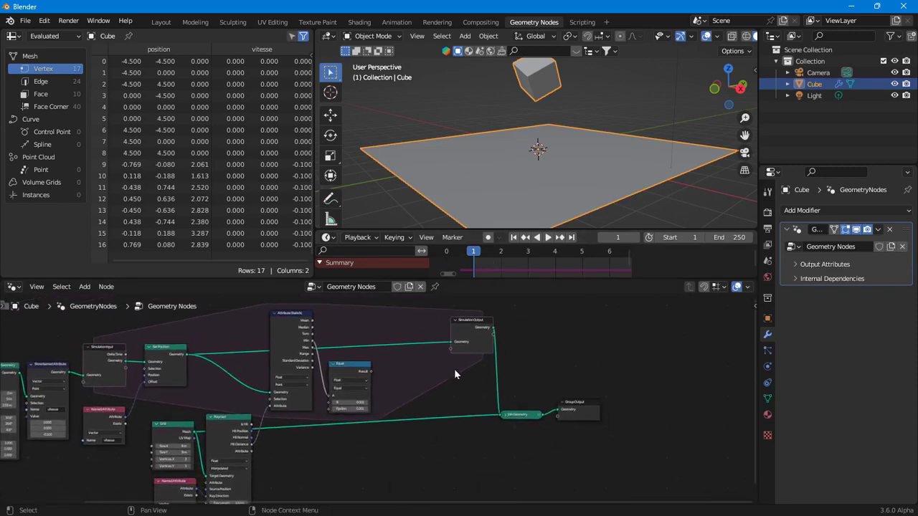
Step: Move the Simulation Output node slightly lower, clear of the Equal node
scroll(459, 374, up, 2)
click(322, 357)
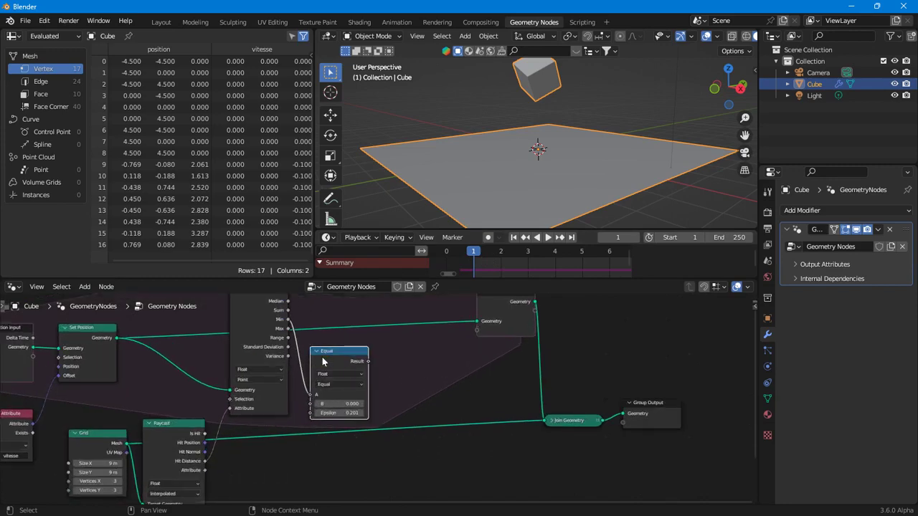
scroll(446, 341, down, 1)
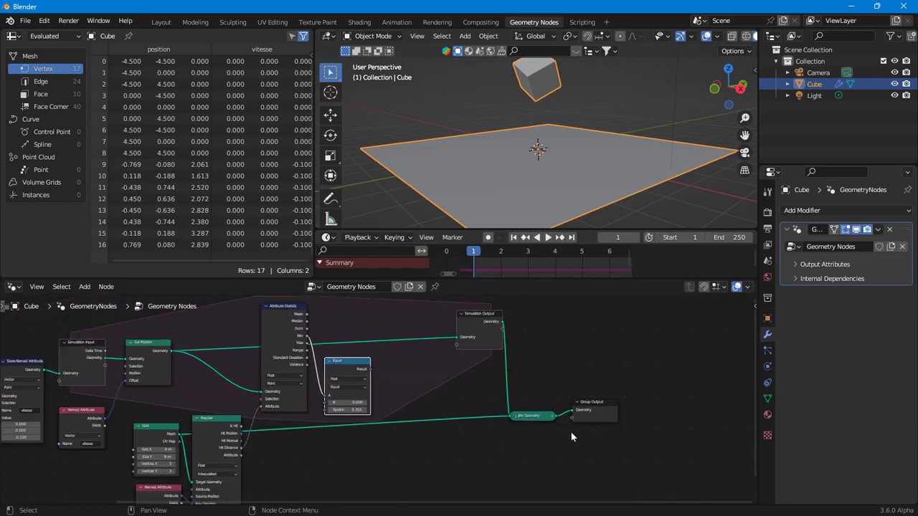
drag(462, 318, 485, 342)
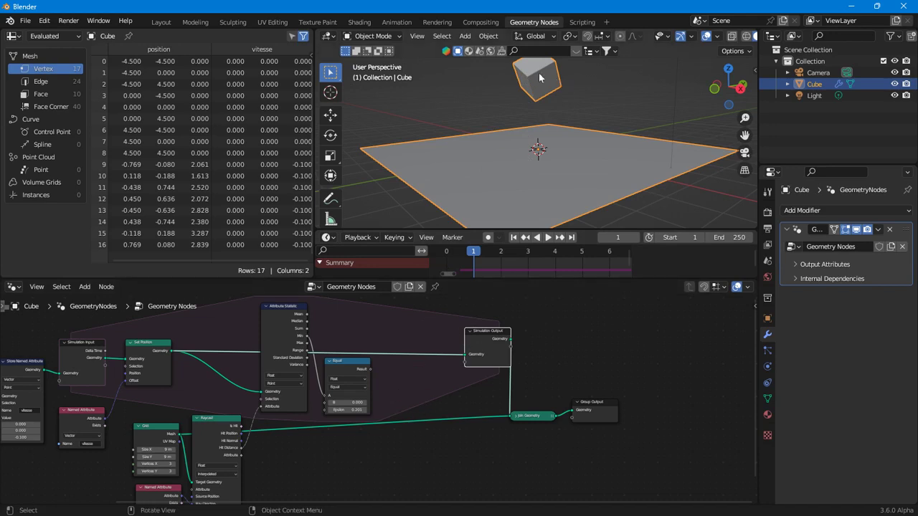
Step: Play the simulation to watch the cube fall through the plane, and return to frame 1
click(547, 238)
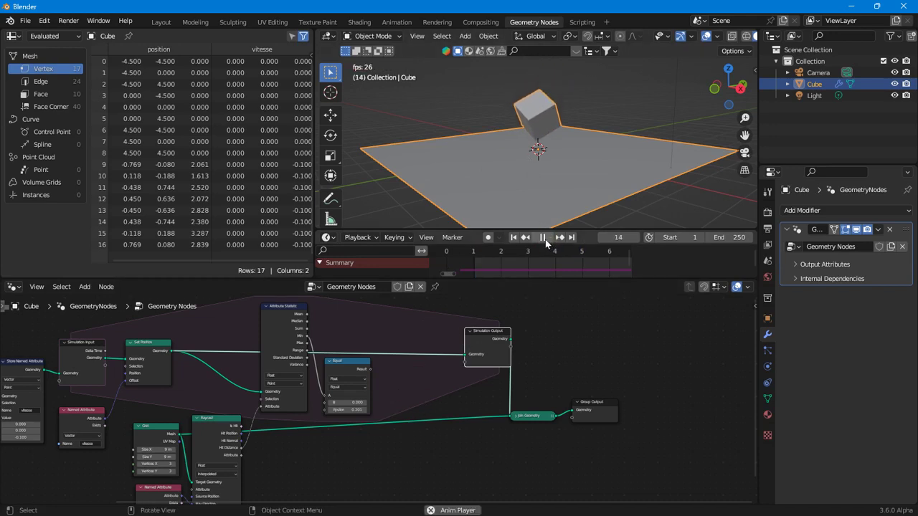
click(548, 237)
click(515, 238)
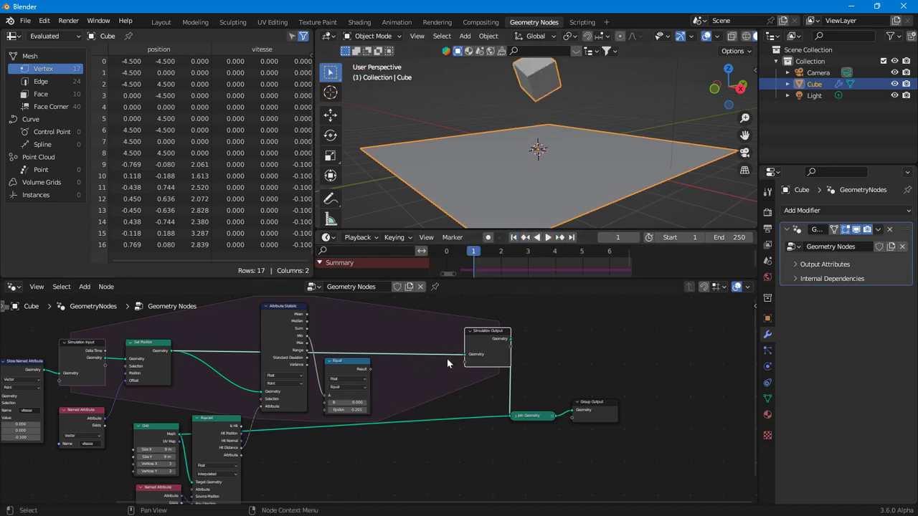
scroll(415, 364, up, 4)
click(418, 361)
right_click(419, 360)
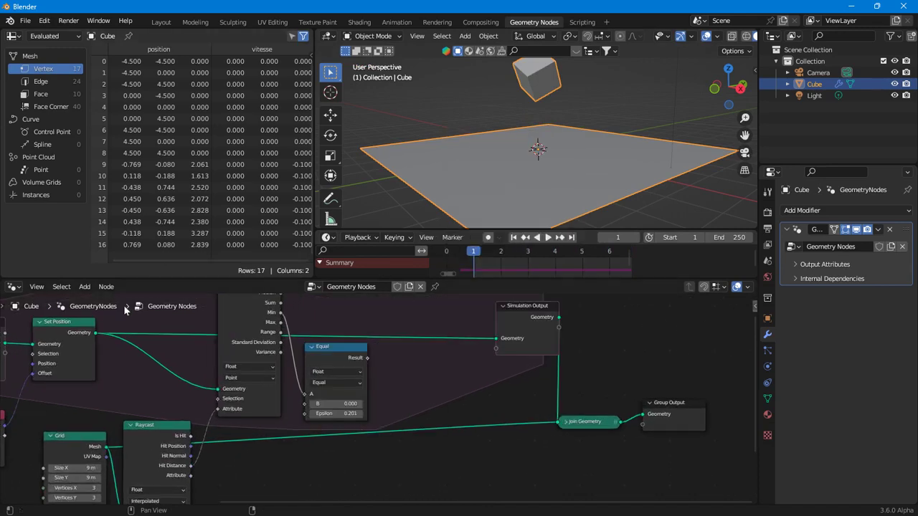
scroll(198, 344, down, 5)
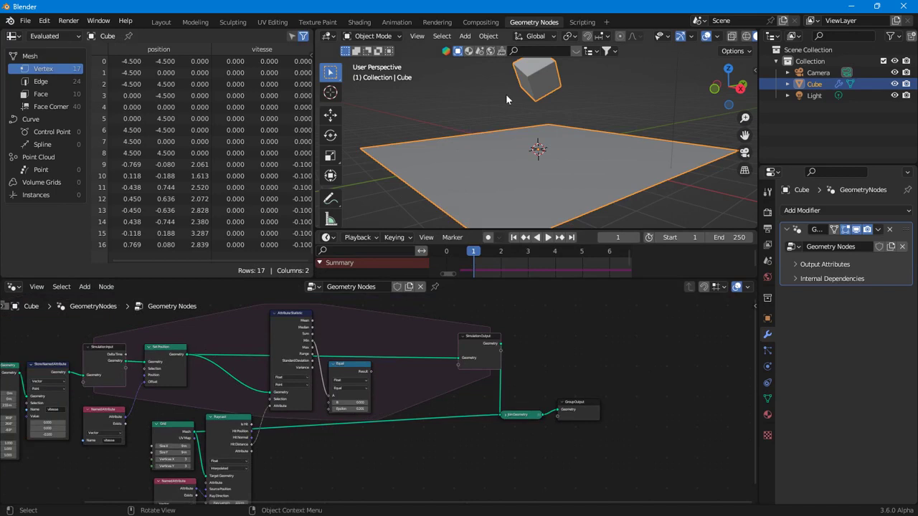
Step: Duplicate the vitesse Store Named Attribute node and insert the copy on the geometry link just before Simulation Output
click(44, 369)
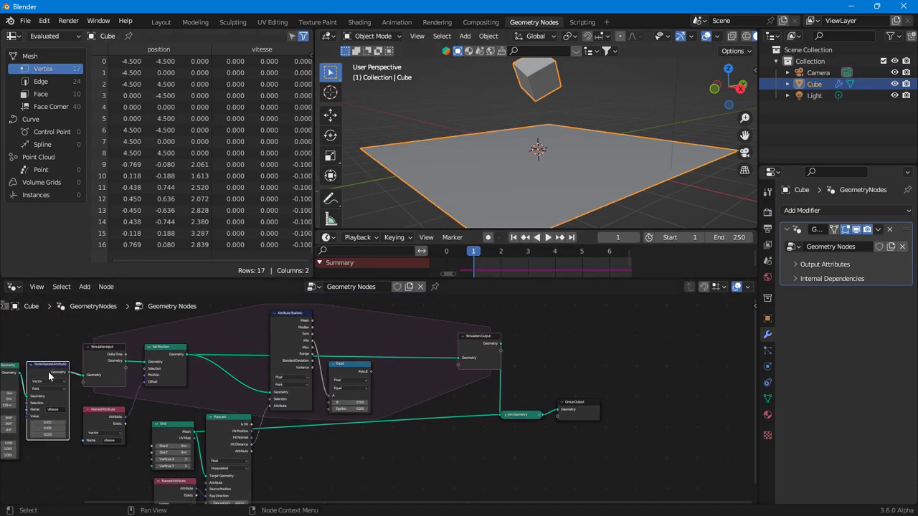
right_click(47, 379)
click(36, 356)
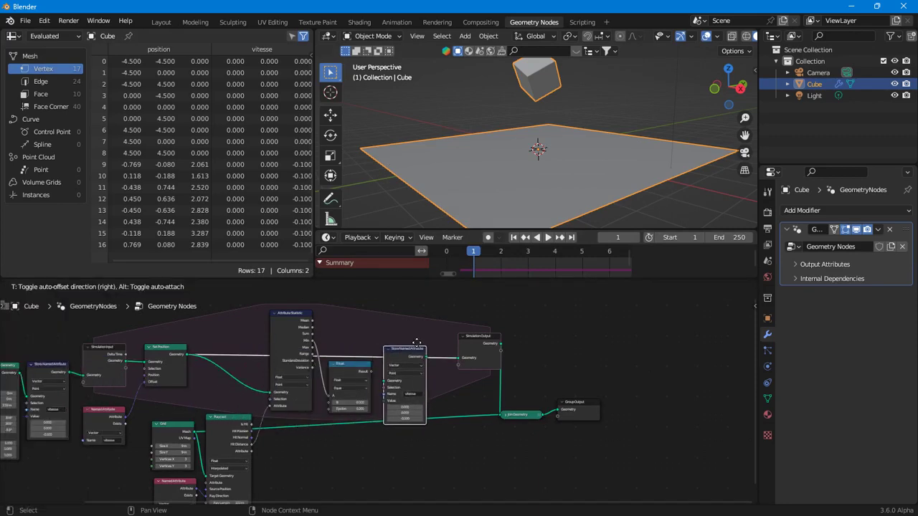
click(433, 361)
scroll(438, 366, up, 3)
drag(435, 333, 442, 372)
Step: Set the Z component of the duplicated Store Named Attribute node's vitesse value to 0
scroll(458, 434, up, 2)
click(421, 436)
text(0)
key(Return)
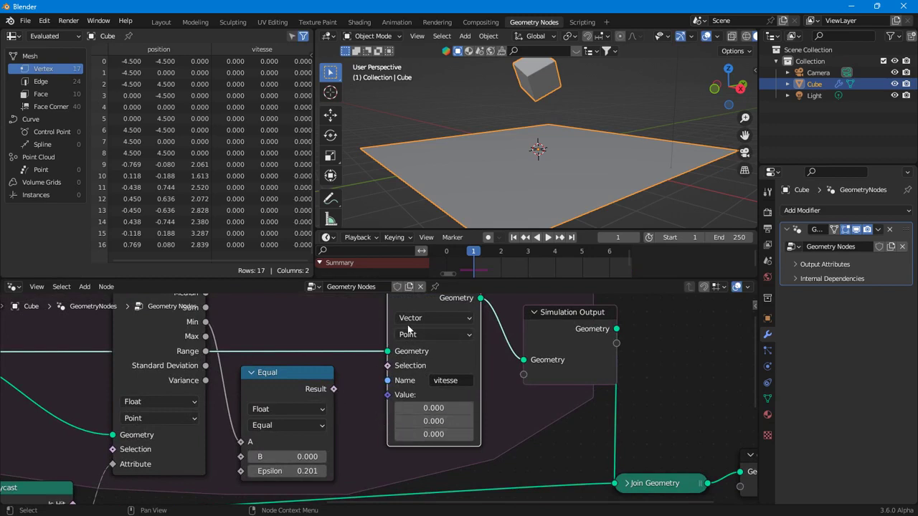
Step: Play the simulation to check the effect of the zero vitesse on the cube, and return to frame 1
middle_drag(407, 327, 400, 366)
click(548, 242)
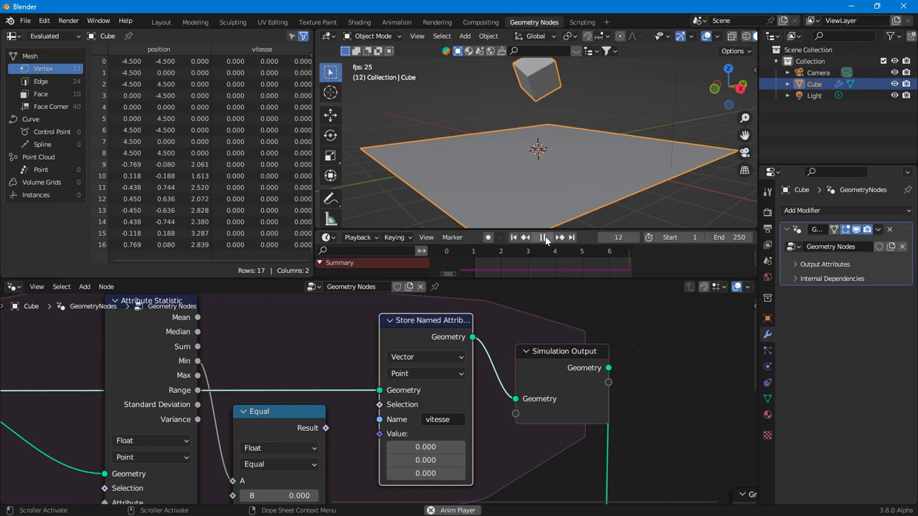
click(516, 238)
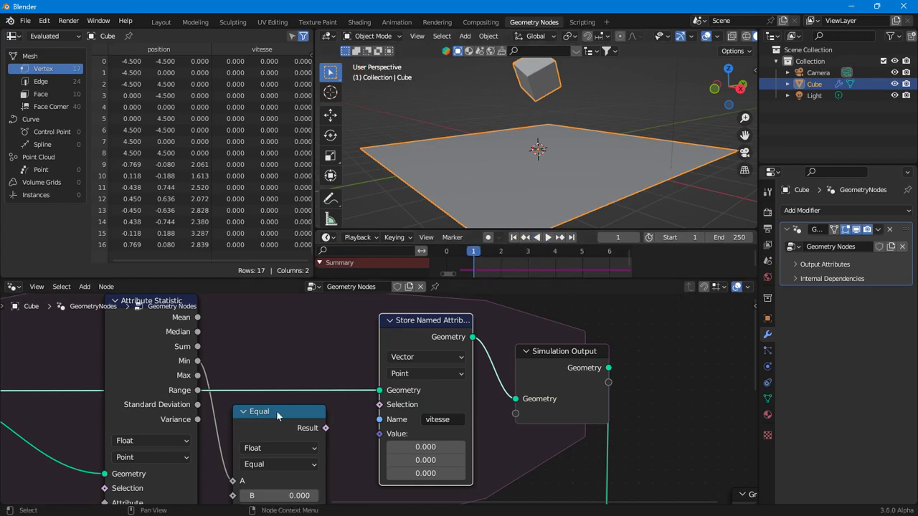
Step: Connect Equal's Result to the second Store Named Attribute's Selection and replay the simulation several times from frame 1
drag(326, 428, 380, 405)
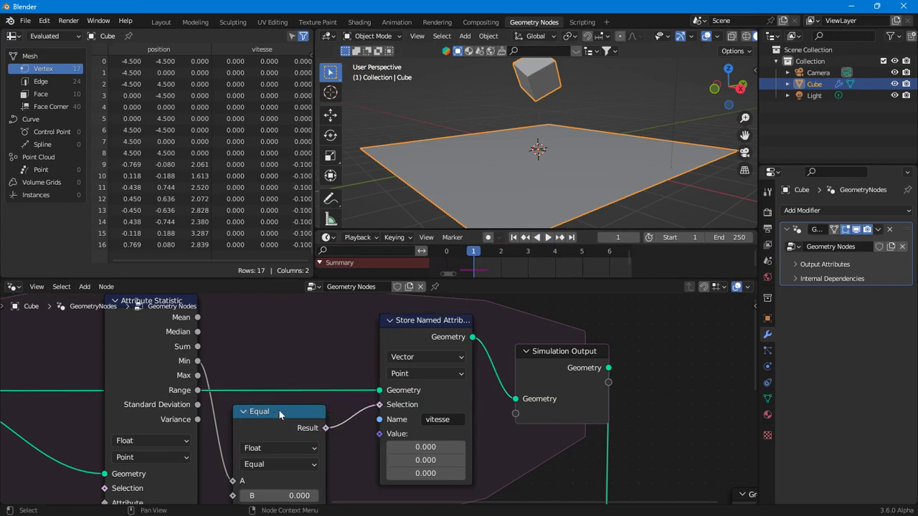
click(549, 239)
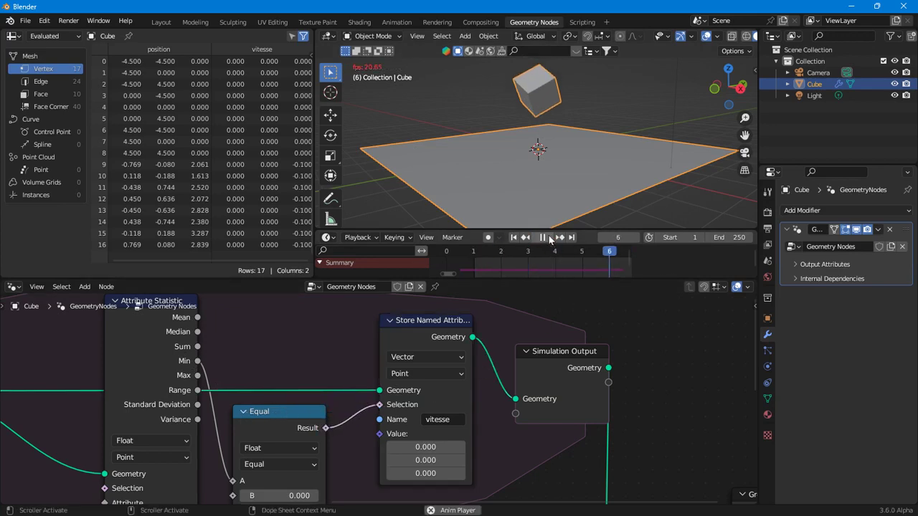
click(514, 238)
click(515, 238)
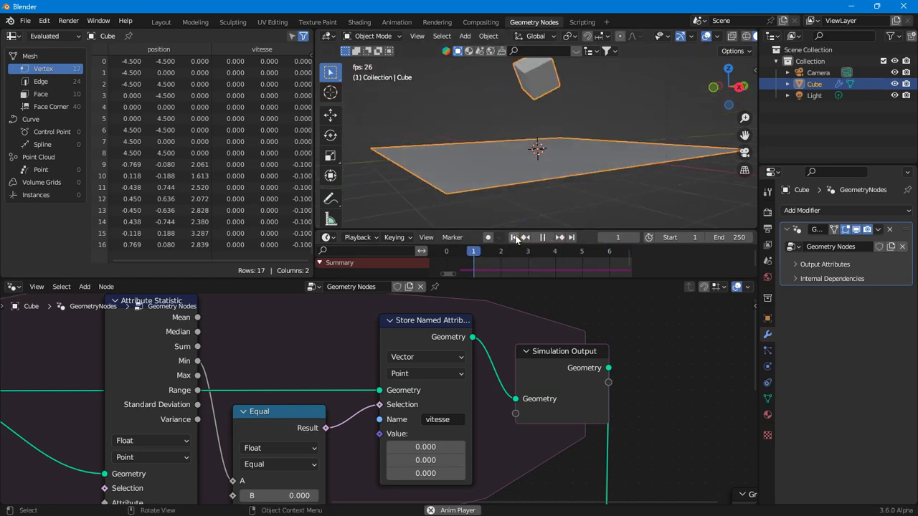
click(515, 238)
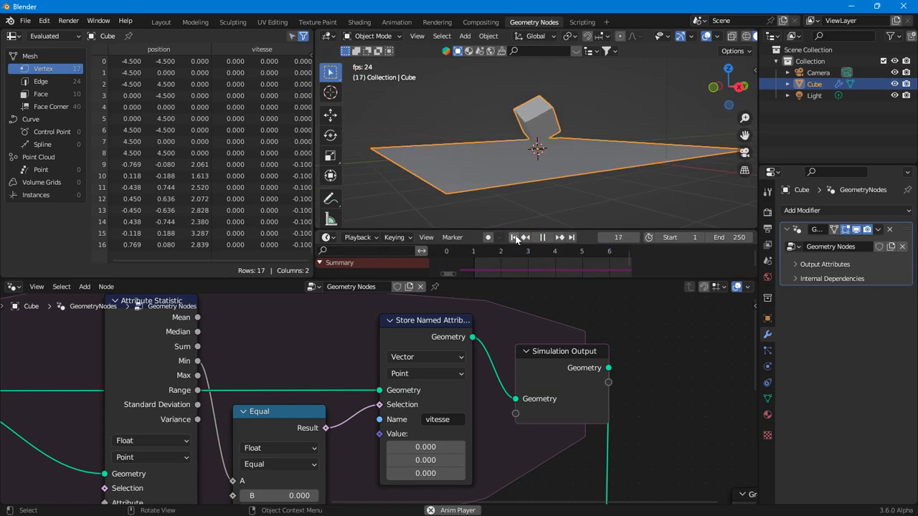
click(543, 239)
click(514, 238)
Step: Set the Y component of the initial vitesse value to -0.1 in the first Store Named Attribute and play the simulation
middle_drag(507, 220, 494, 200)
scroll(281, 400, down, 3)
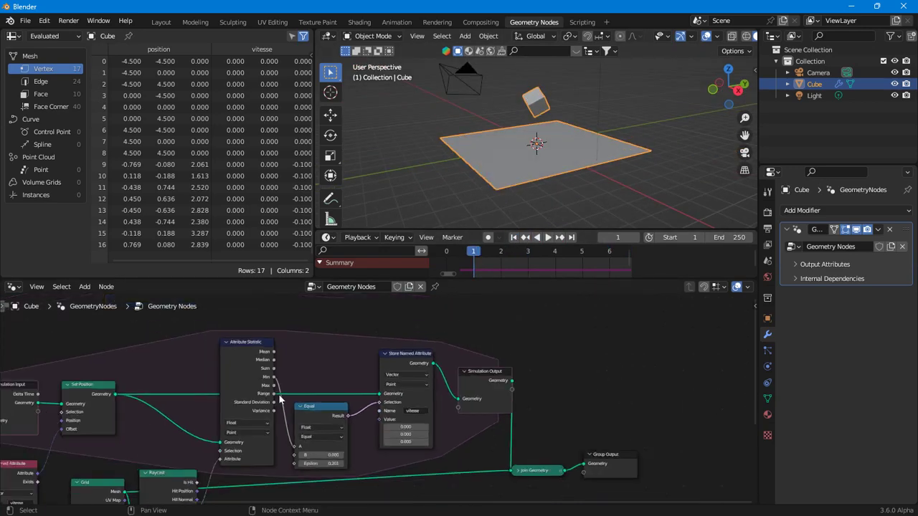
middle_drag(105, 385, 213, 380)
middle_drag(494, 176, 511, 170)
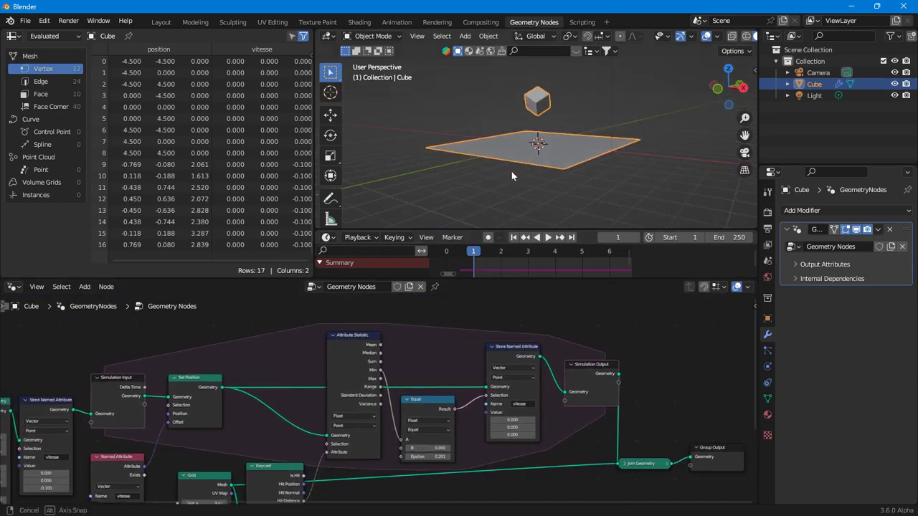
scroll(181, 412, up, 5)
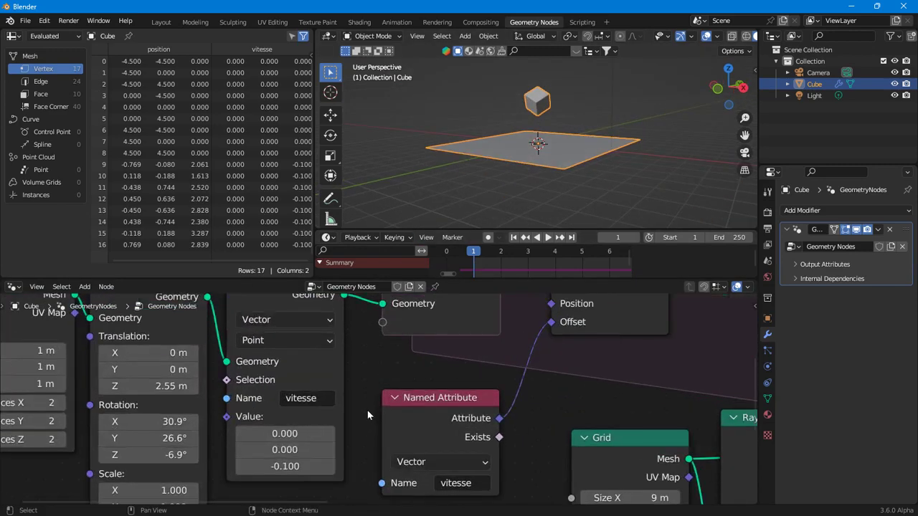
click(241, 449)
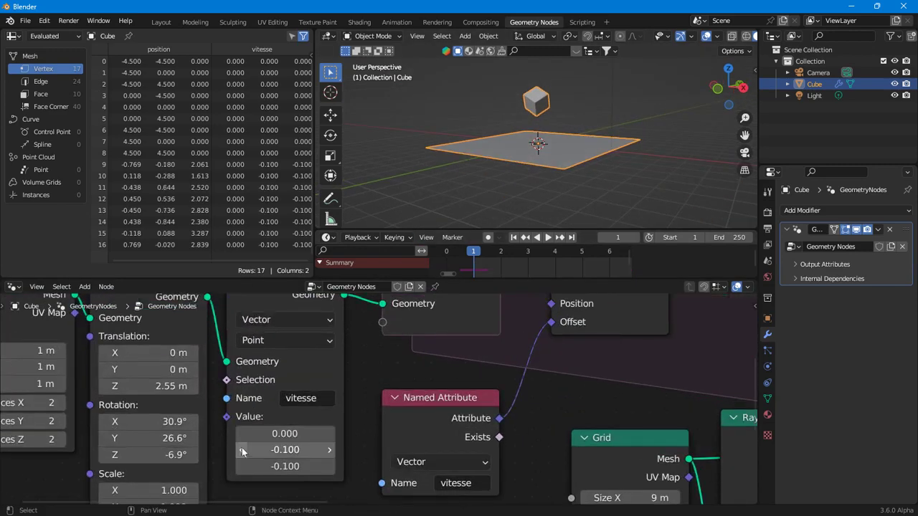
click(549, 237)
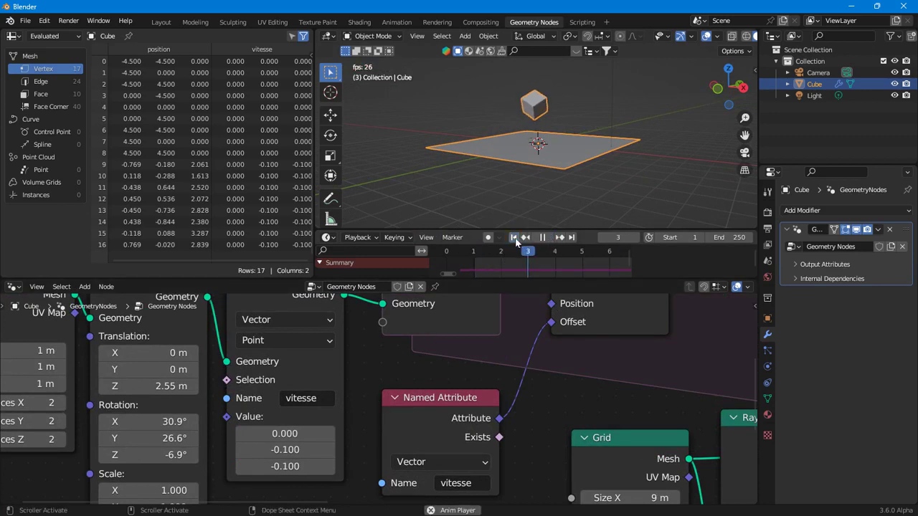
Step: Set the initial vitesse Y component to -0.3, replay the simulation, and return to frame 1
click(241, 451)
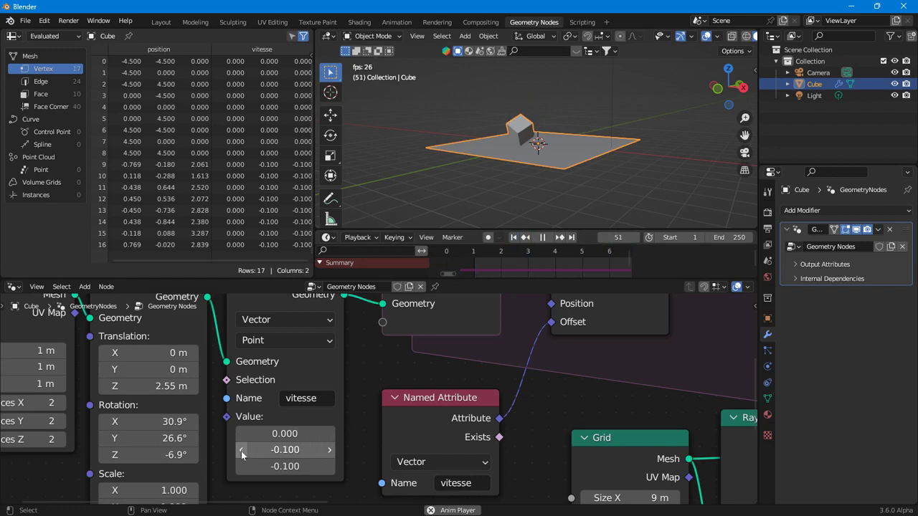
click(241, 452)
click(513, 238)
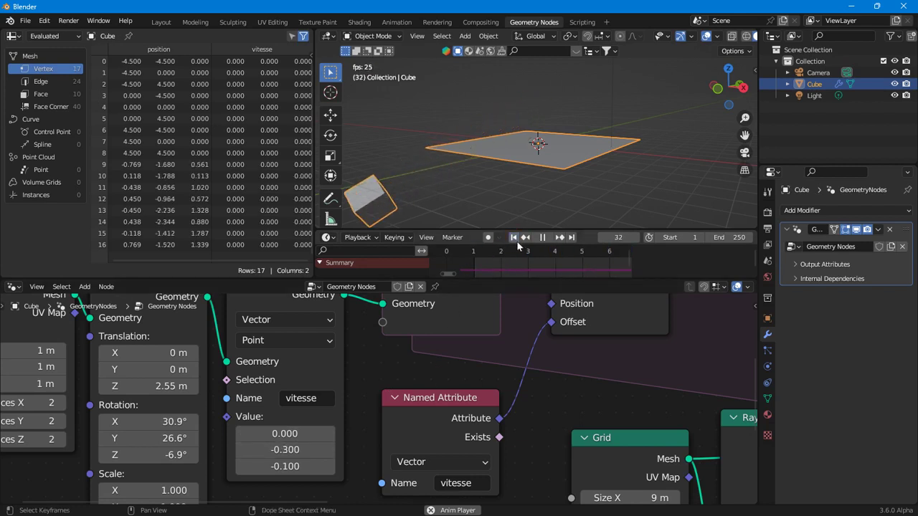
click(543, 238)
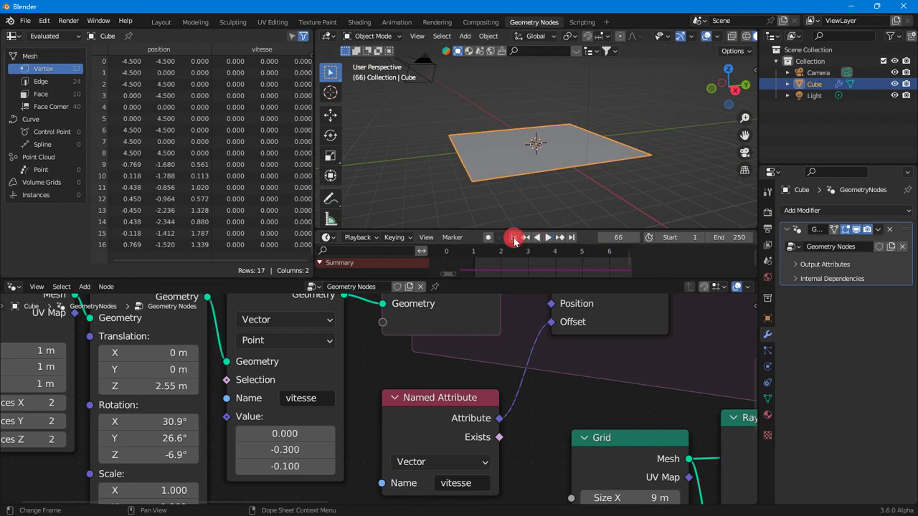
click(512, 237)
Step: View the cube and plane from the right side, tilted slightly above the plane
scroll(514, 307, down, 2)
click(735, 90)
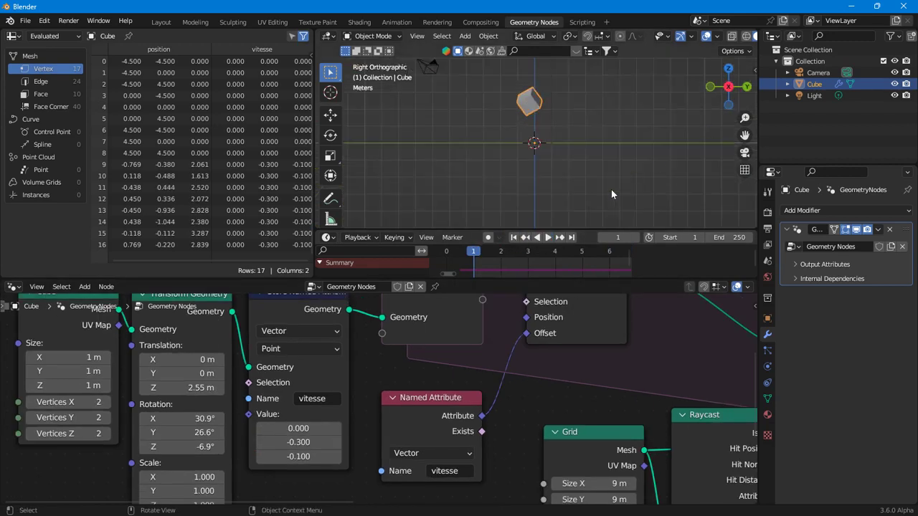
middle_drag(526, 207, 538, 193)
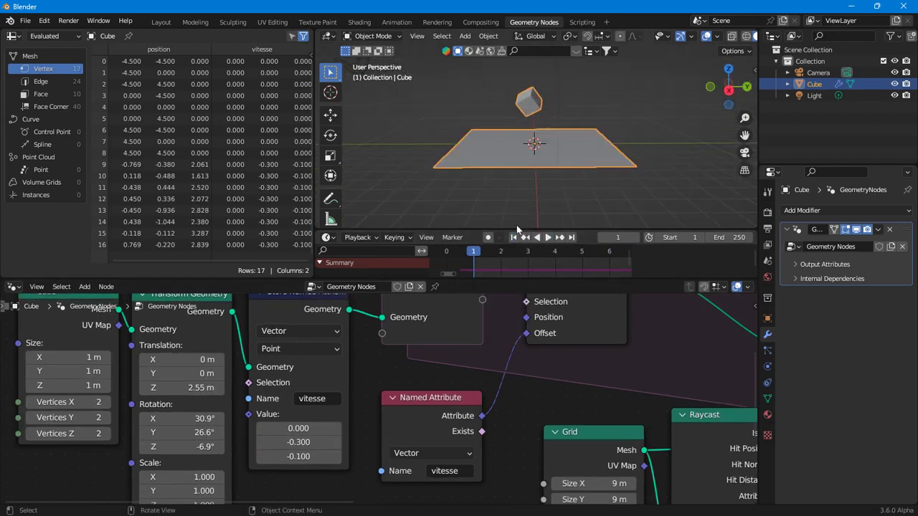
Step: Play the simulation from frame 1 with the current vitesse, stop it, and return to the first frame
click(548, 238)
click(542, 238)
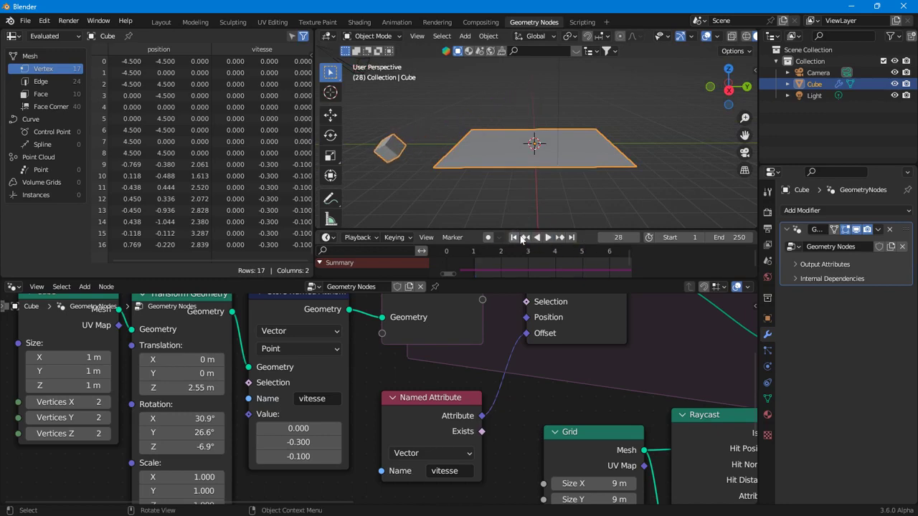
click(512, 237)
Step: Enlarge the Grid node's Size X and Size Y to 17.9 m, replay the simulation, and return to frame 1
scroll(502, 373, down, 4)
scroll(513, 438, up, 3)
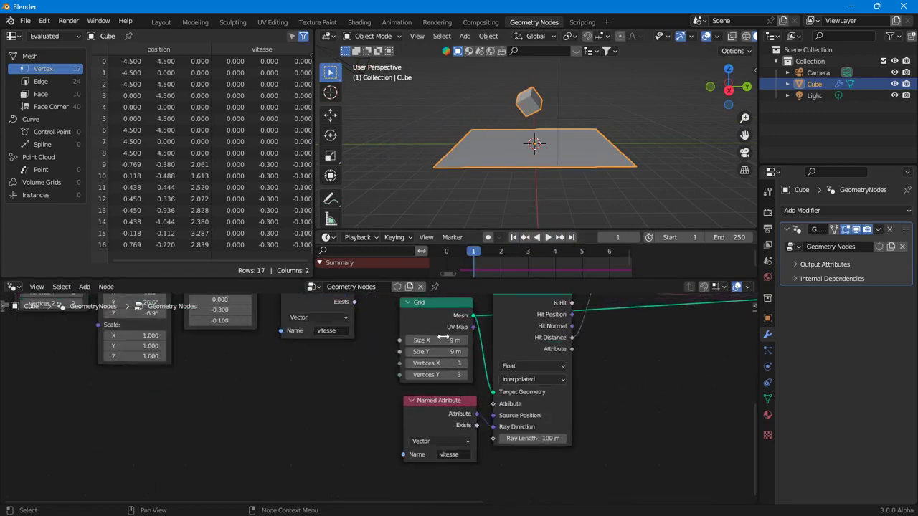
drag(434, 340, 503, 351)
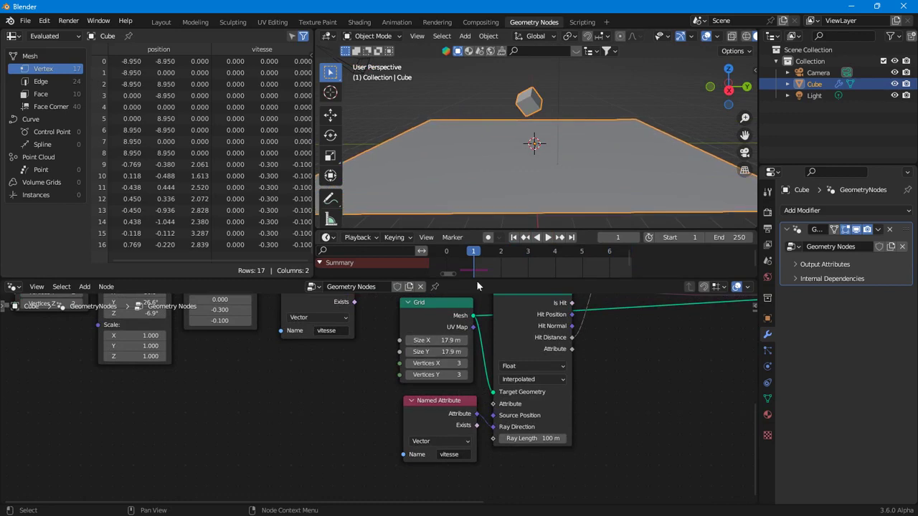
click(548, 238)
middle_drag(511, 166, 496, 158)
click(543, 237)
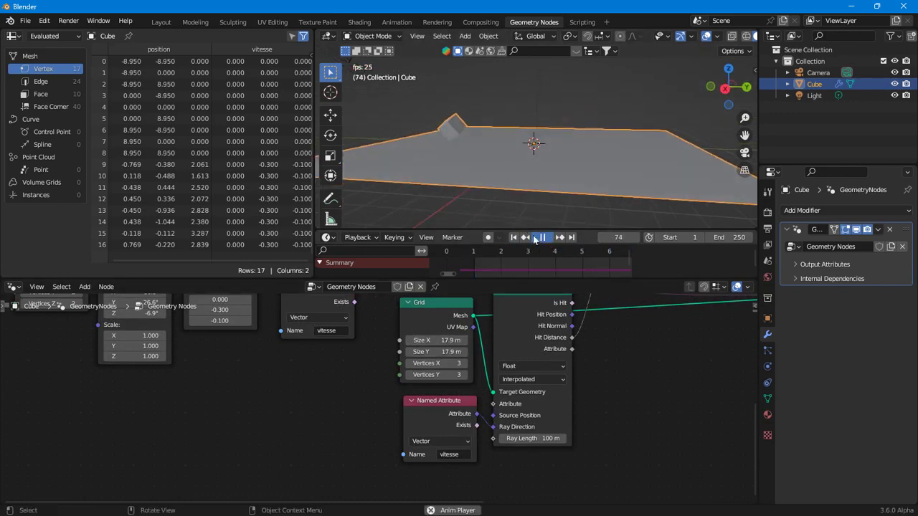
click(514, 237)
Step: Replay the simulation once and delete the Store Named Attribute node before Simulation Output, keeping the geometry link intact
scroll(562, 378, down, 3)
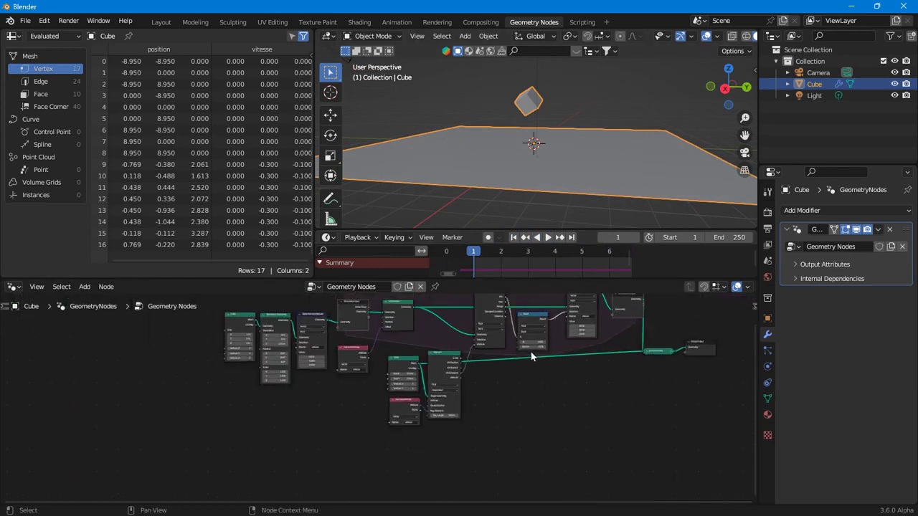
scroll(422, 410, down, 2)
scroll(465, 324, up, 2)
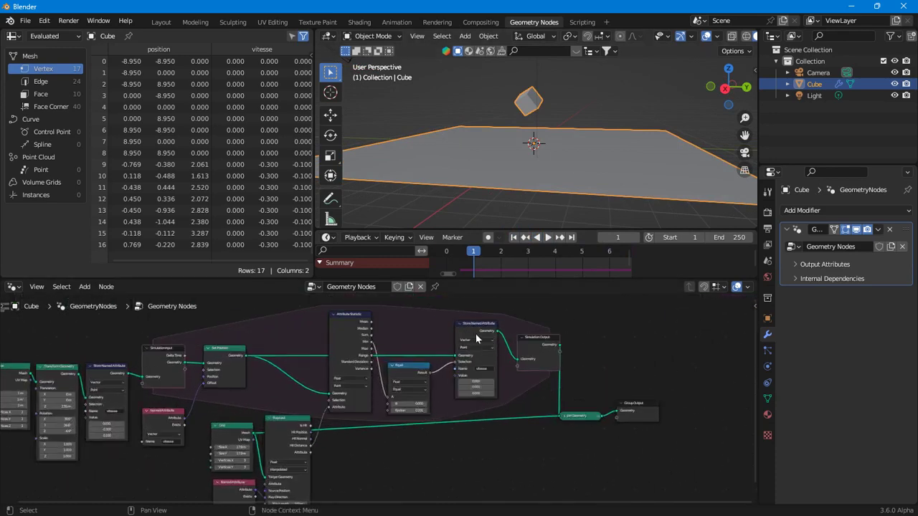
scroll(508, 390, up, 2)
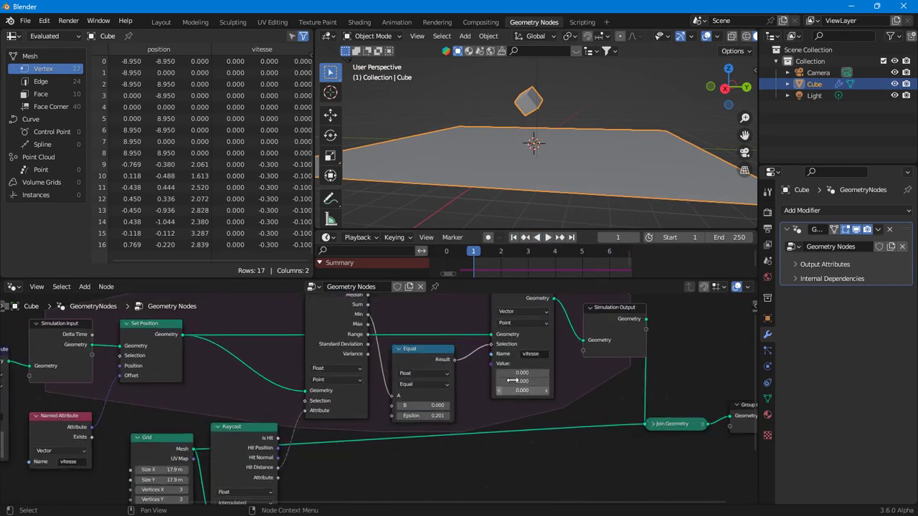
middle_drag(508, 390, 370, 445)
mouse_move(379, 359)
mouse_down()
mouse_move(358, 366)
mouse_move(407, 319)
mouse_move(362, 367)
mouse_move(379, 368)
mouse_move(374, 349)
mouse_up()
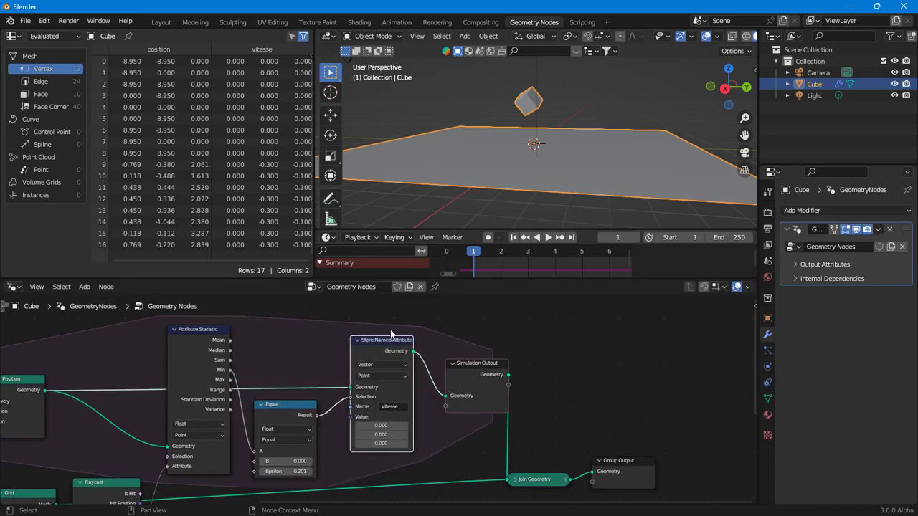
click(548, 239)
click(548, 239)
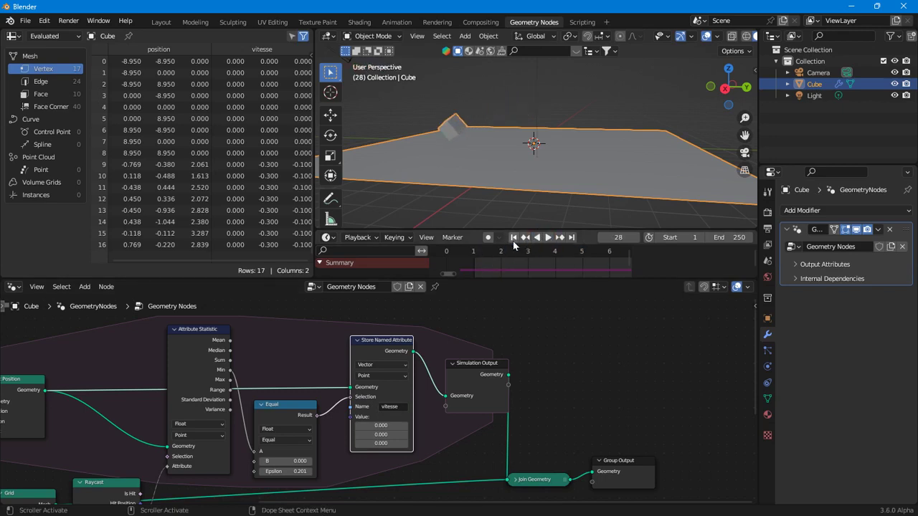
click(513, 239)
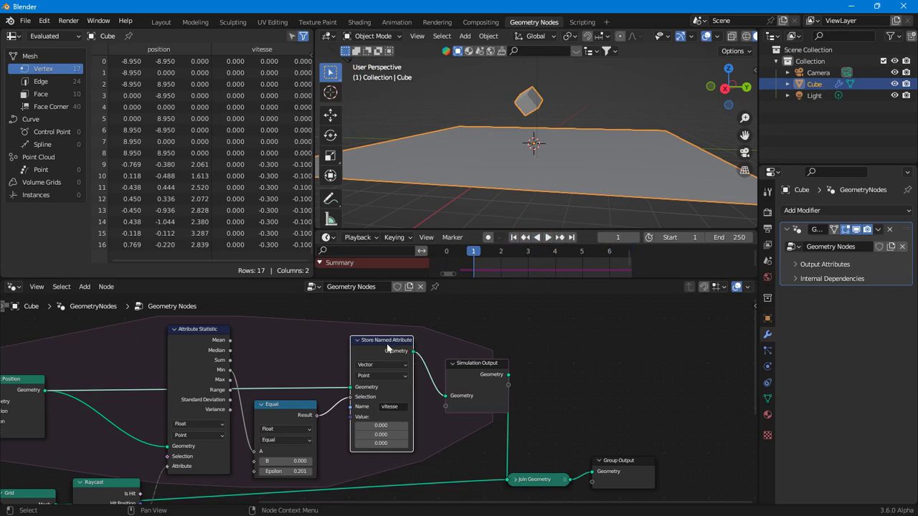
key(ctrl+x)
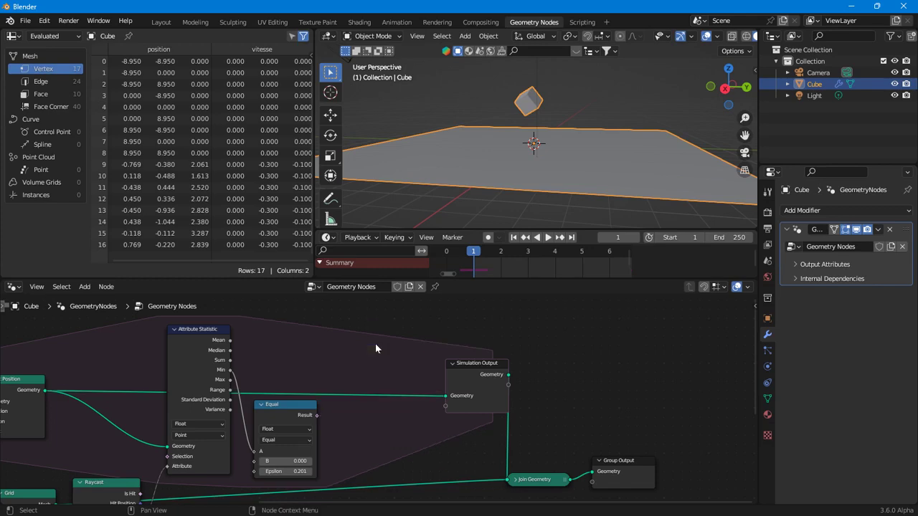
Step: With the Annotate tool, sketch a ground line below the nodes, a normal arrow, an incoming-direction arrow and the angle α between them
middle_drag(371, 424, 412, 350)
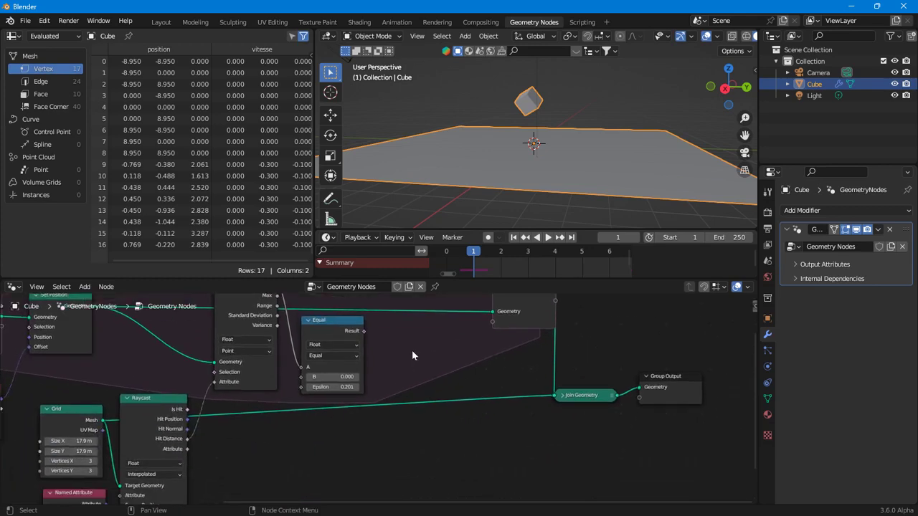
scroll(285, 380, down, 1)
middle_drag(368, 433, 366, 344)
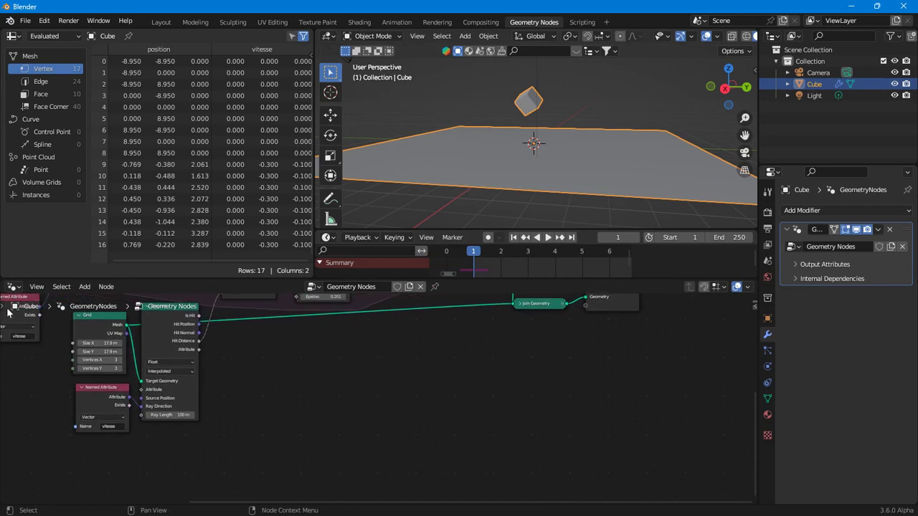
click(8, 308)
click(15, 331)
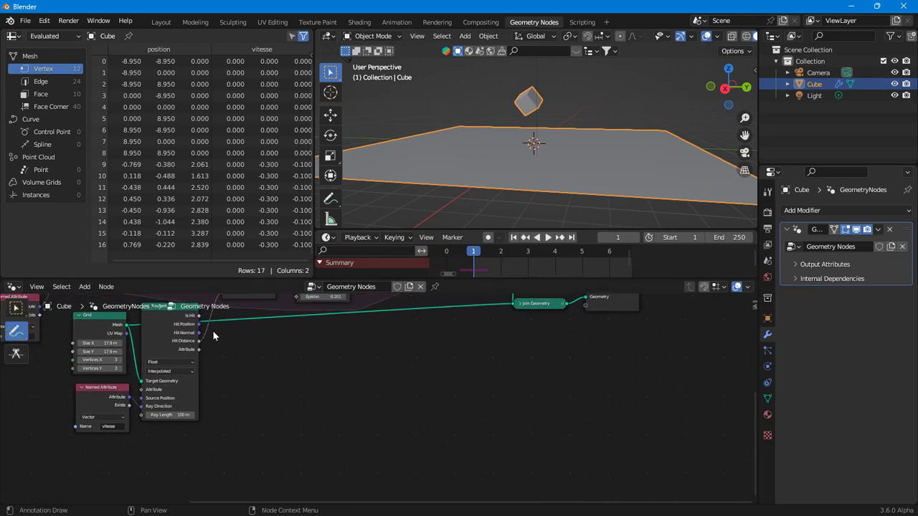
drag(274, 415, 584, 409)
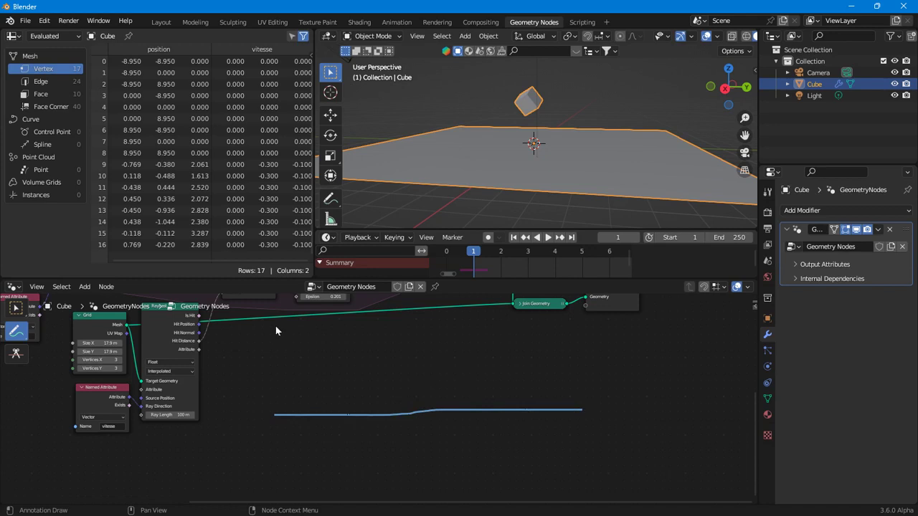
mouse_move(276, 326)
mouse_down()
mouse_move(433, 409)
mouse_move(444, 316)
mouse_move(452, 328)
mouse_up()
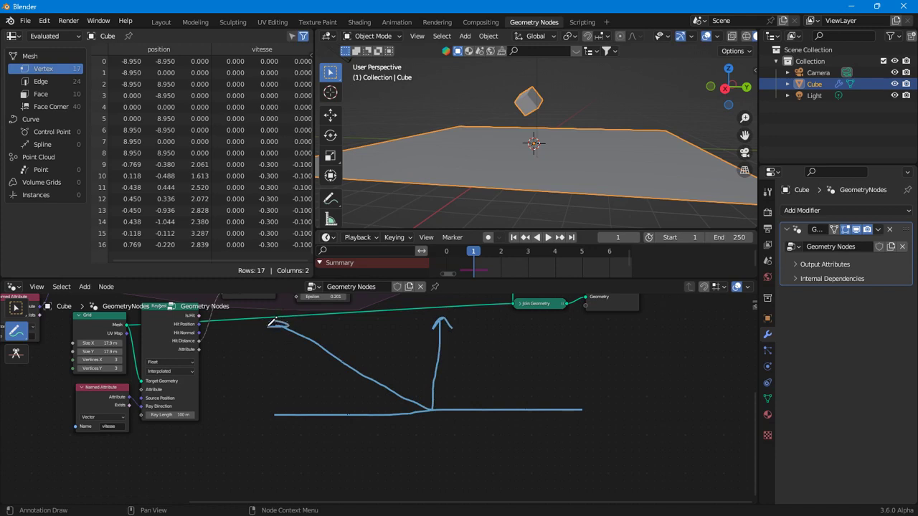
mouse_move(271, 325)
mouse_down()
mouse_move(297, 327)
mouse_move(285, 318)
mouse_move(294, 338)
mouse_up()
mouse_move(429, 410)
mouse_down()
mouse_move(422, 383)
mouse_move(434, 374)
mouse_move(400, 374)
mouse_up()
click(407, 399)
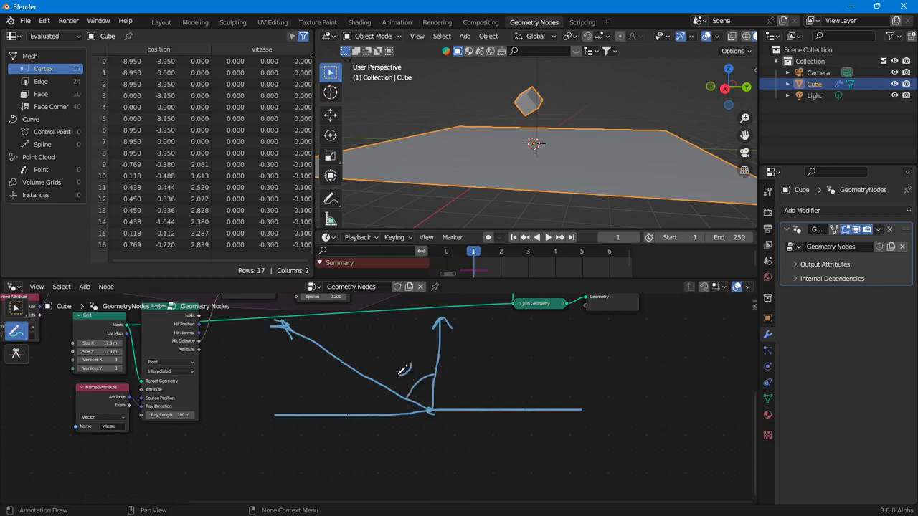
Step: Add the reflected arrow with its own angle α to the sketch and label the normal N and the incoming direction D
drag(429, 410, 553, 340)
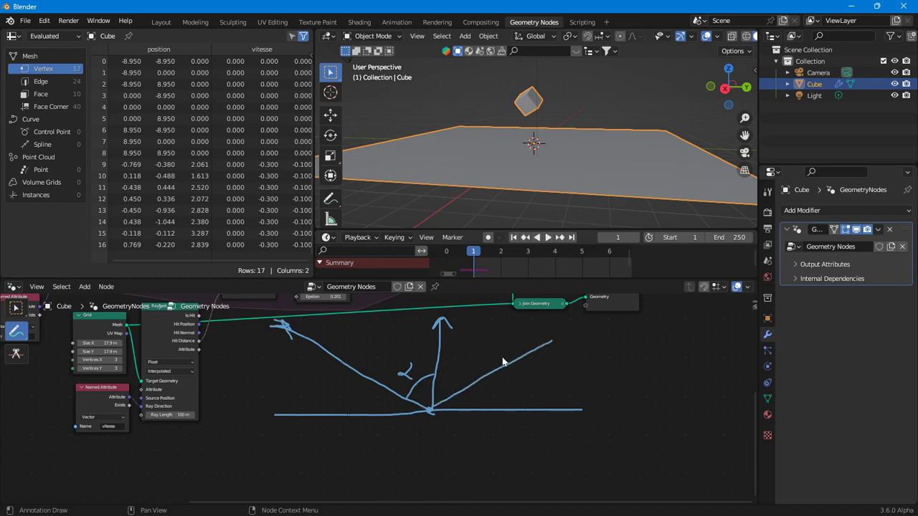
drag(438, 374, 471, 381)
mouse_move(452, 361)
mouse_down()
mouse_move(463, 356)
mouse_move(469, 366)
mouse_up()
mouse_move(552, 334)
mouse_down()
mouse_move(566, 332)
mouse_move(556, 344)
mouse_up()
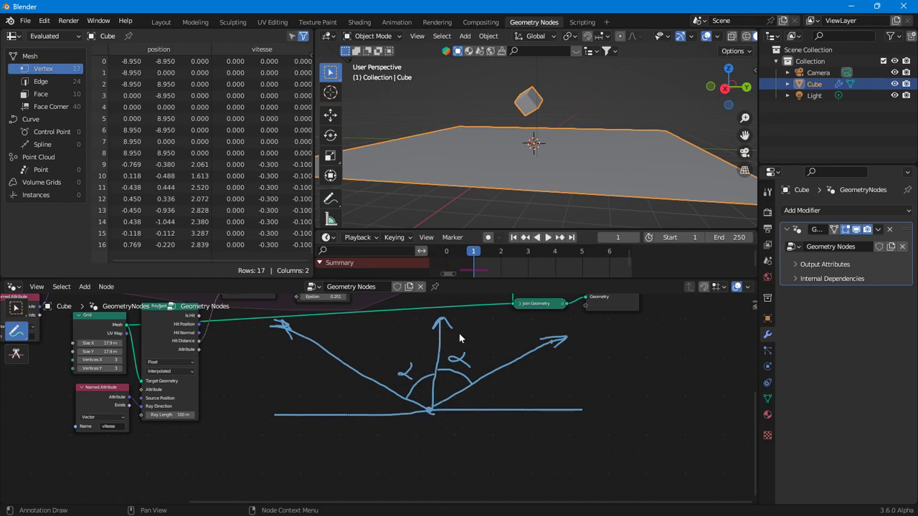
drag(464, 334, 479, 320)
mouse_move(272, 351)
mouse_down()
mouse_move(297, 344)
mouse_move(281, 359)
mouse_up()
Step: Switch to the Select Box tool and move the Grid, Raycast and adjoining Named Attribute nodes together, lower and farther from the sketch
scroll(371, 436, down, 2)
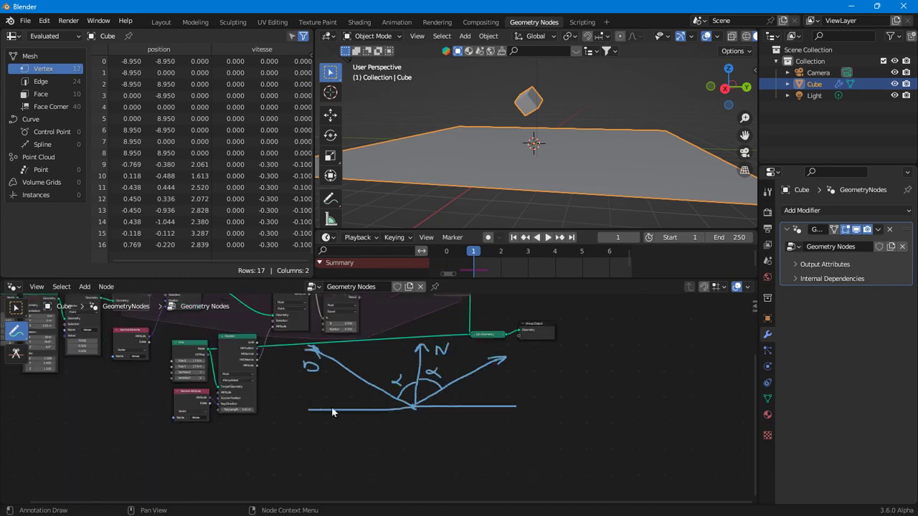
scroll(350, 406, up, 3)
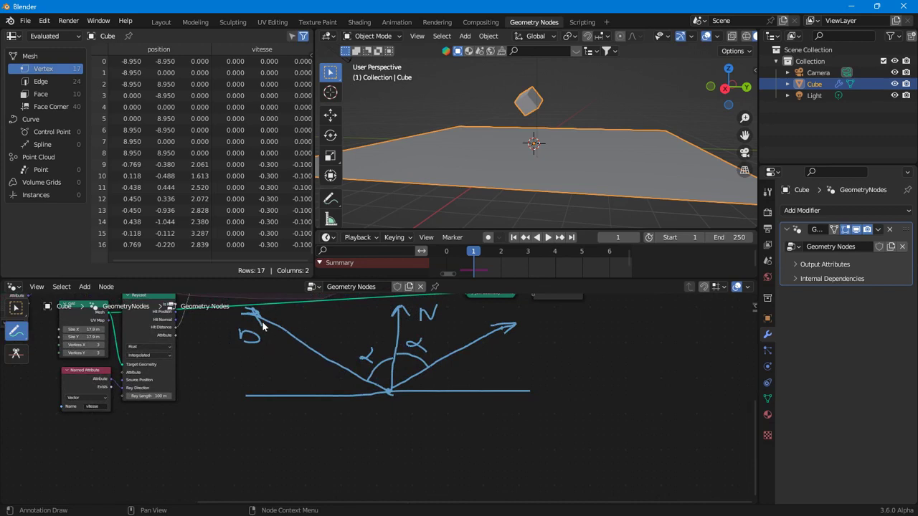
mouse_move(238, 438)
ctrl+middle_down()
mouse_move(251, 417)
mouse_move(201, 406)
mouse_move(210, 421)
ctrl+middle_up()
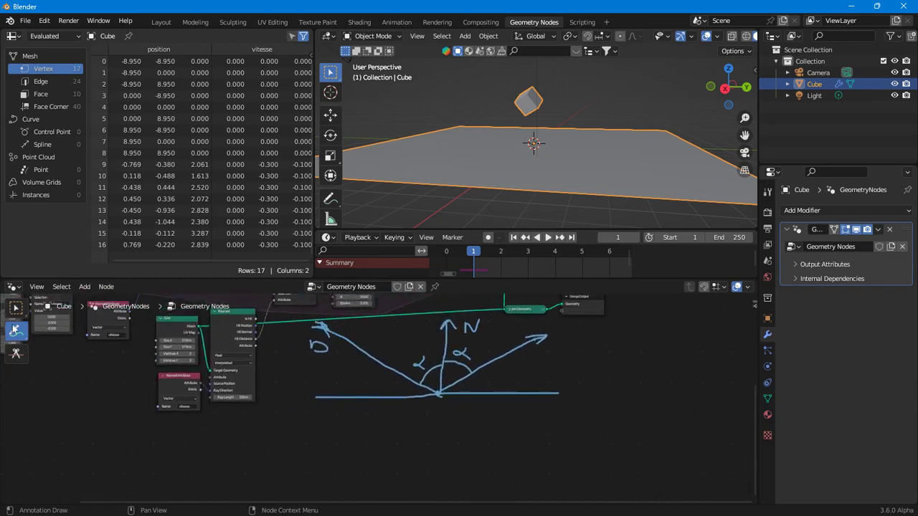
click(16, 314)
drag(201, 433, 162, 365)
drag(234, 422, 157, 359)
drag(233, 332, 218, 381)
scroll(249, 395, up, 4)
scroll(195, 377, up, 2)
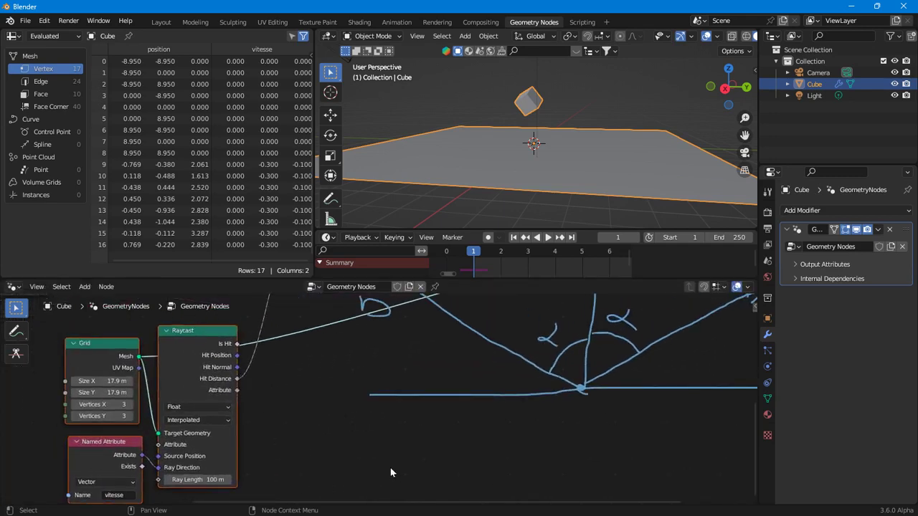
middle_drag(381, 455, 354, 426)
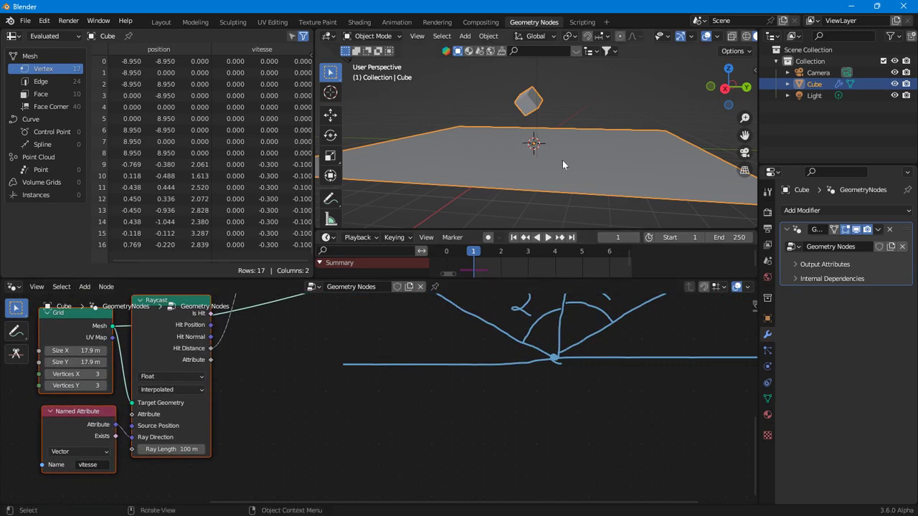
Step: Examine the cube and plane in wireframe shading from a higher angle and restore solid shading
click(737, 36)
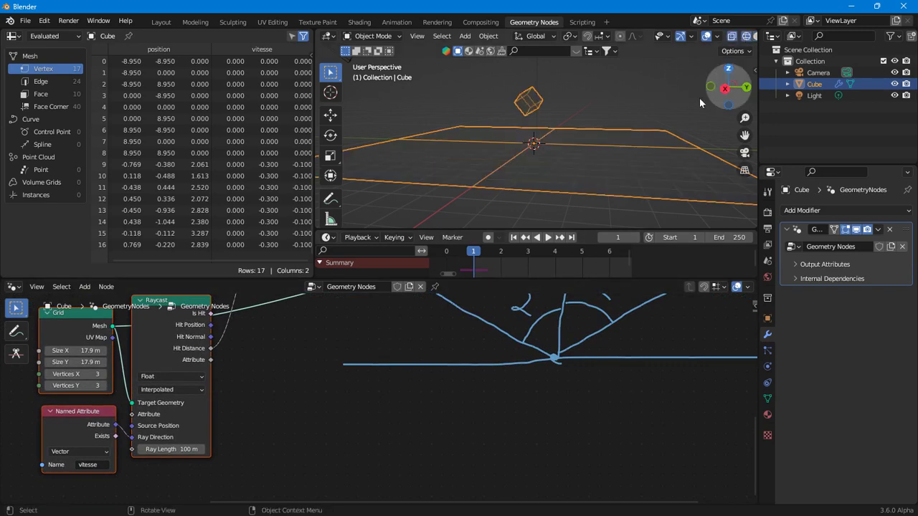
middle_drag(568, 164, 520, 146)
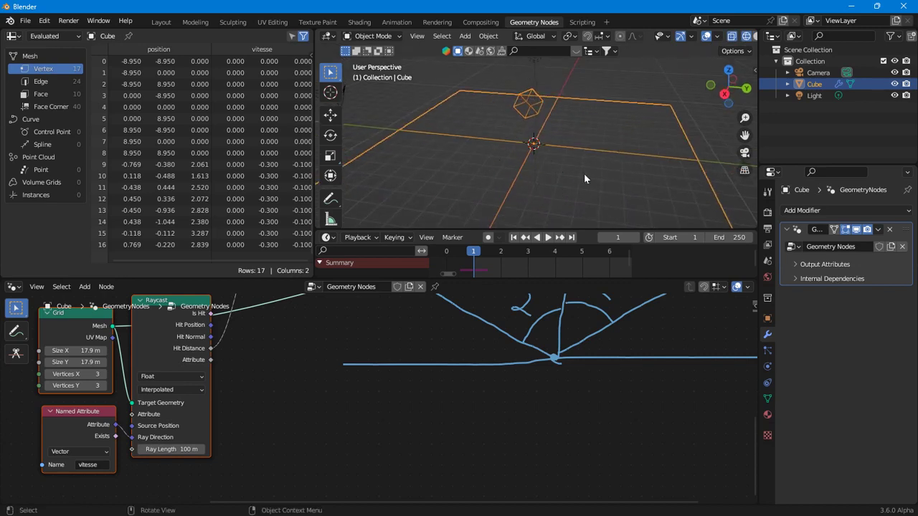
middle_drag(561, 174, 578, 157)
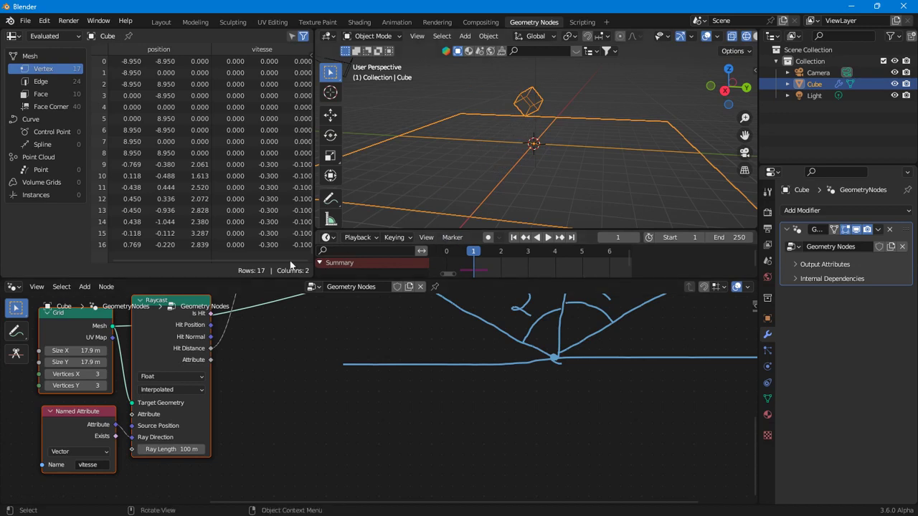
middle_drag(360, 404, 412, 396)
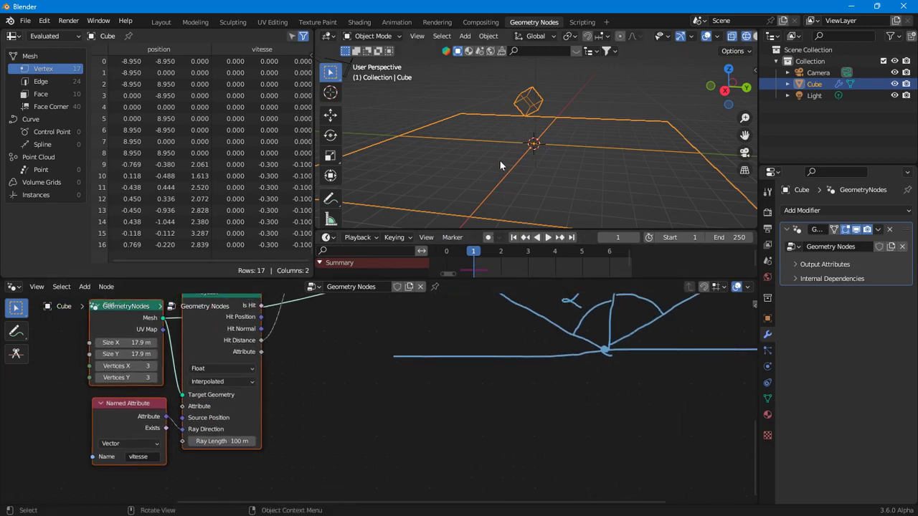
scroll(742, 35, down, 2)
click(714, 36)
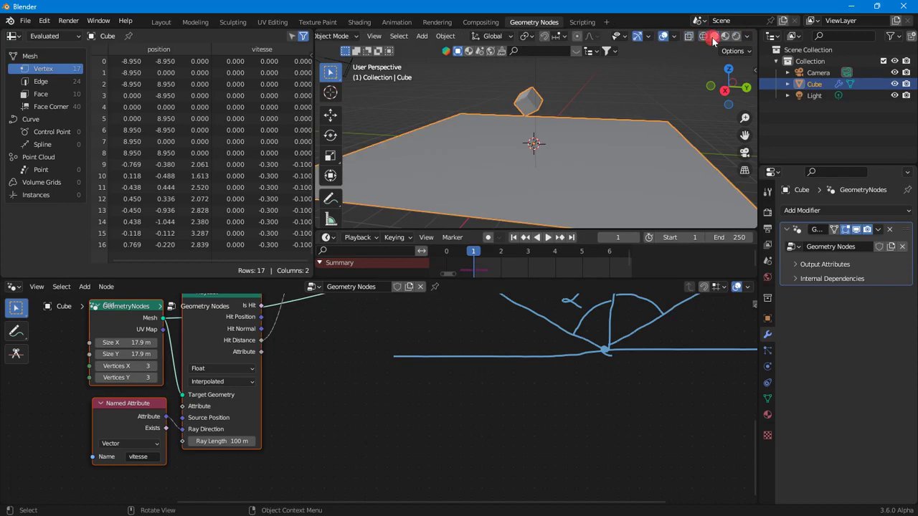
Step: Add a Vector Math node beside Raycast and set its operation to Multiply after trying Reflect
click(278, 375)
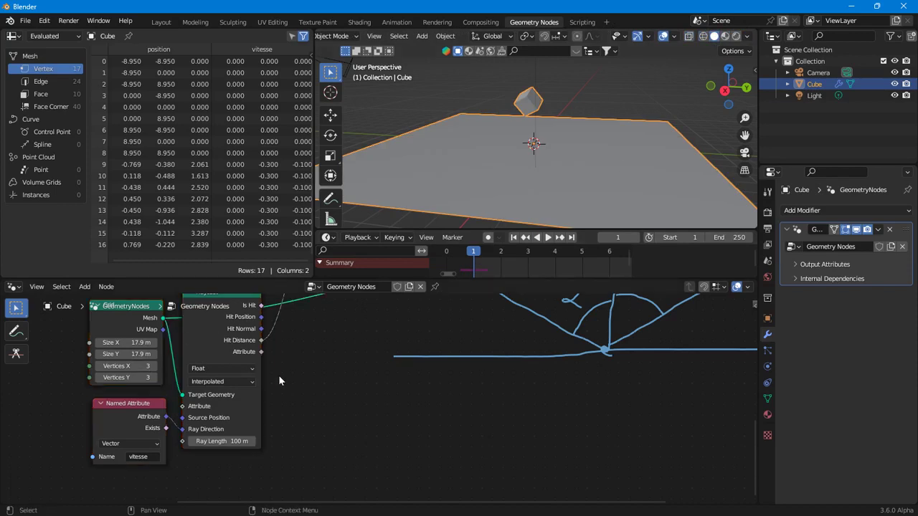
right_click(290, 350)
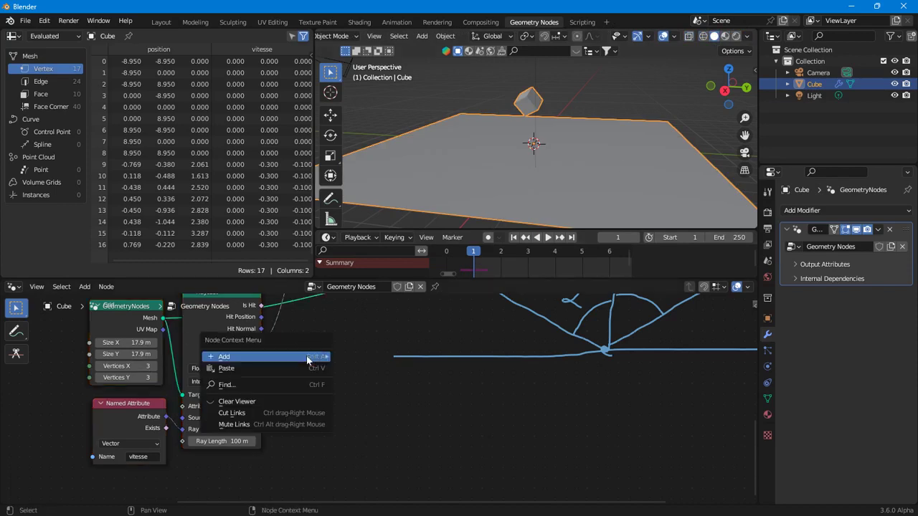
mouse_move(294, 357)
mouse_move(391, 312)
mouse_move(499, 335)
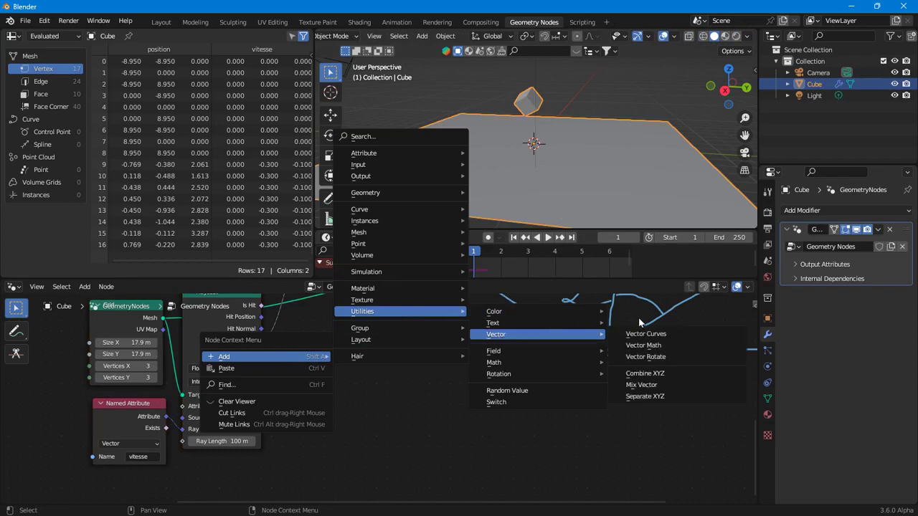
click(636, 347)
click(326, 366)
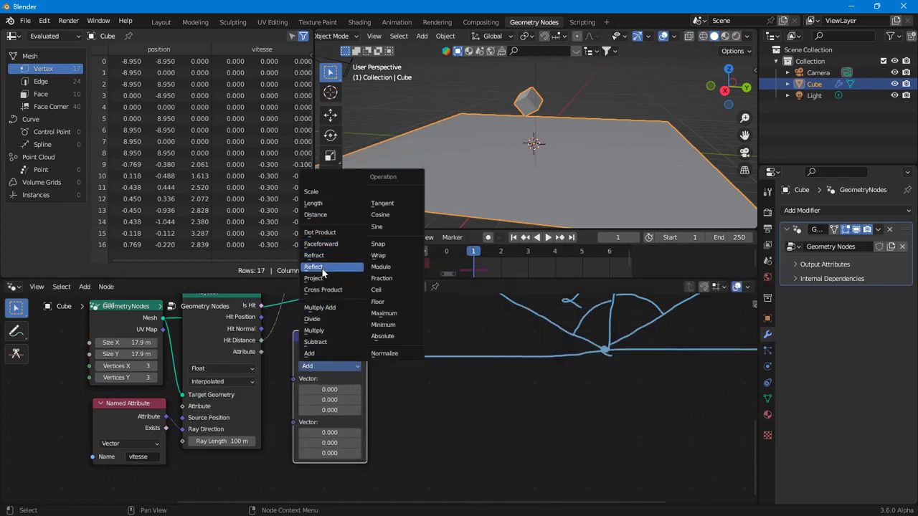
click(322, 266)
click(333, 367)
click(317, 331)
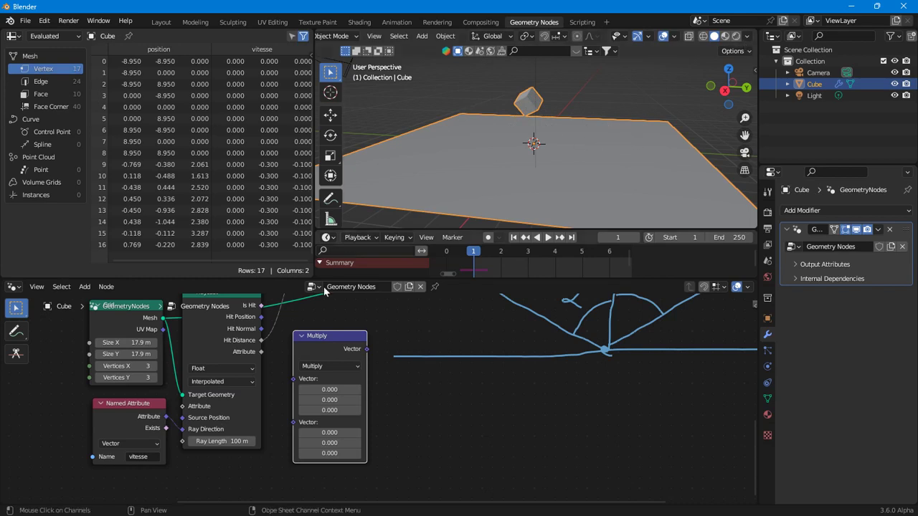
Step: Connect Raycast's Hit Position to Multiply's first Vector input and Hit Normal to its second Vector input
scroll(255, 326, up, 2)
drag(253, 324, 290, 433)
drag(254, 310, 291, 383)
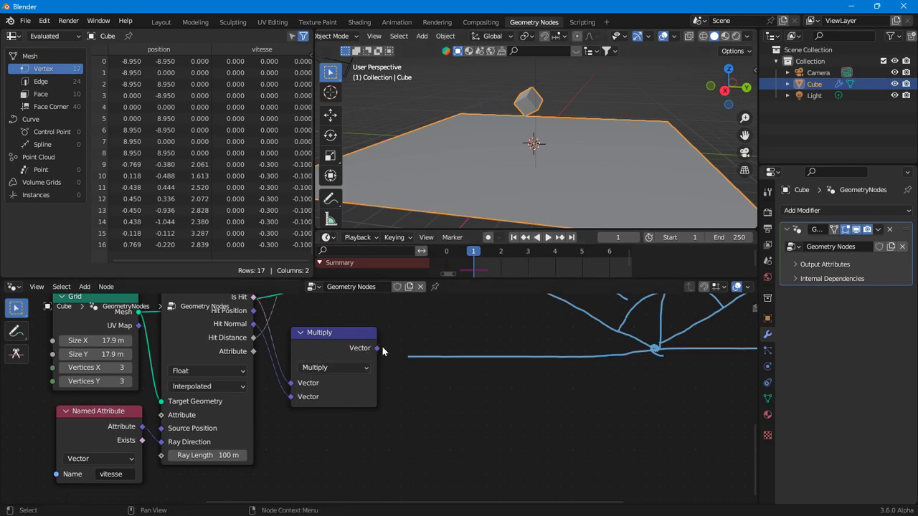
Step: Add an Attribute Statistic node beside the Multiply node
scroll(384, 351, down, 3)
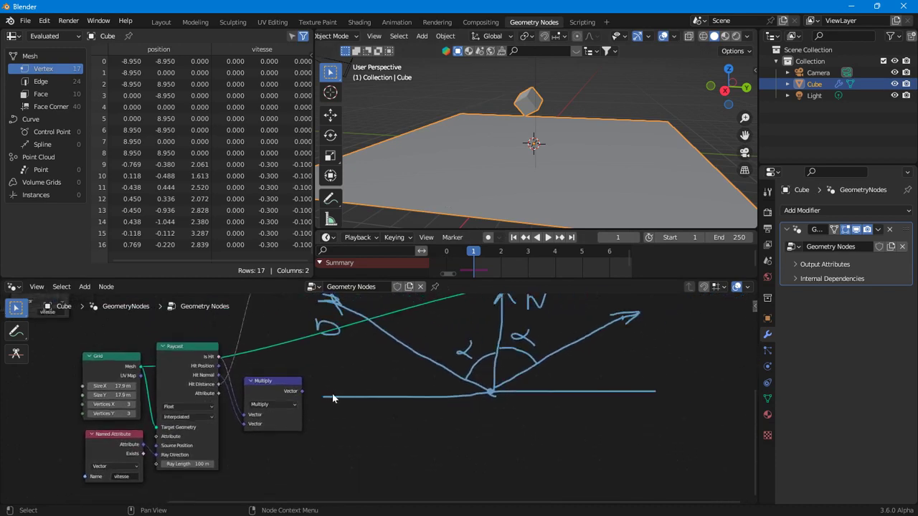
scroll(332, 398, up, 2)
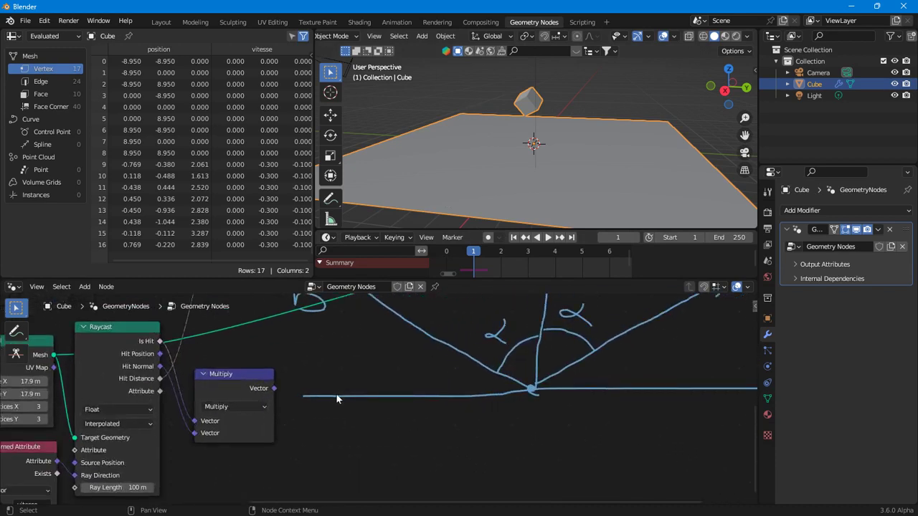
right_click(324, 367)
scroll(413, 365, down, 2)
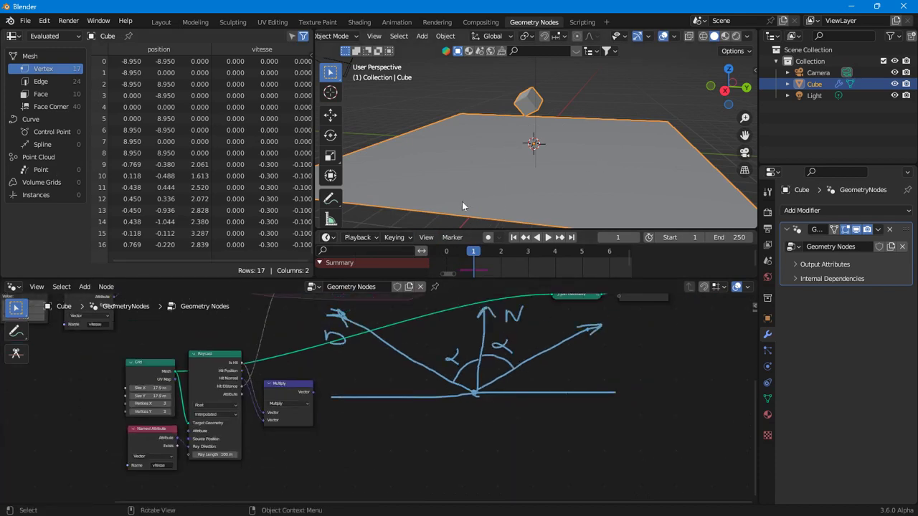
right_click(328, 371)
mouse_move(329, 368)
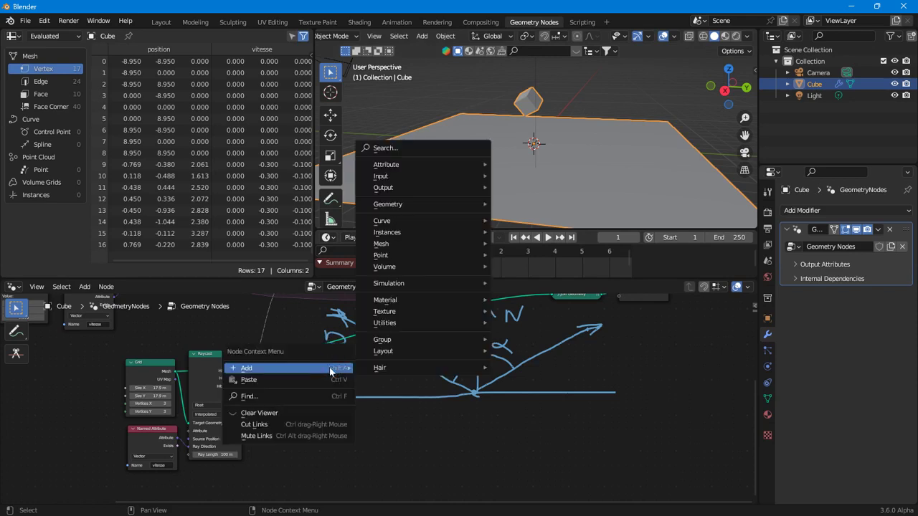
mouse_move(431, 165)
click(553, 171)
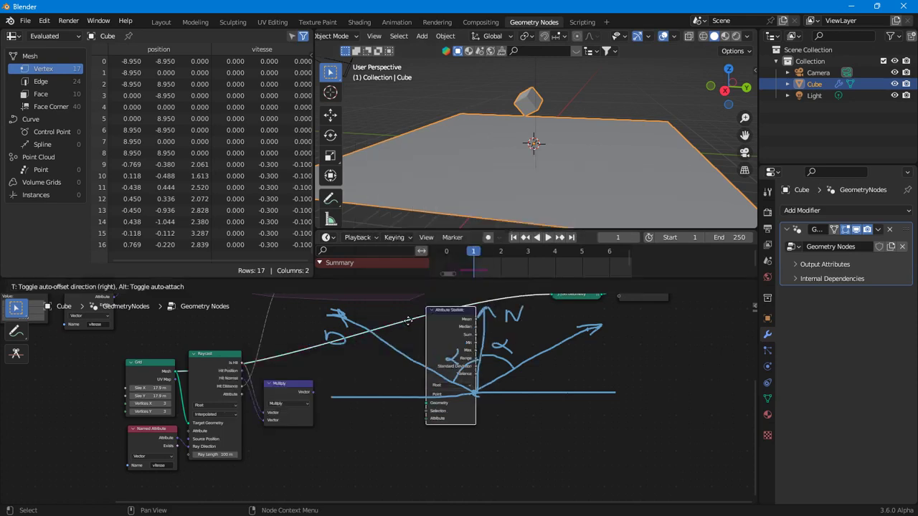
click(382, 405)
middle_drag(381, 406, 399, 391)
scroll(387, 380, up, 2)
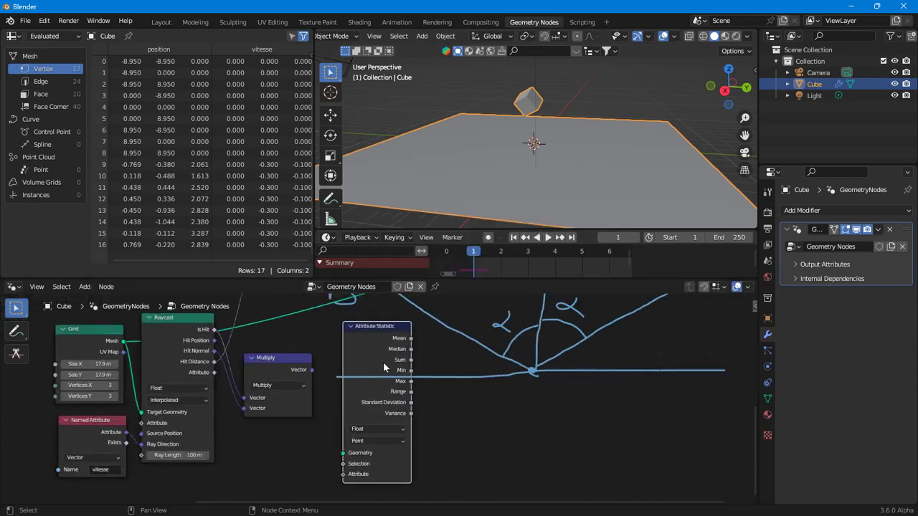
mouse_move(383, 358)
mouse_down()
mouse_move(367, 356)
mouse_move(382, 354)
mouse_up()
scroll(369, 358, up, 1)
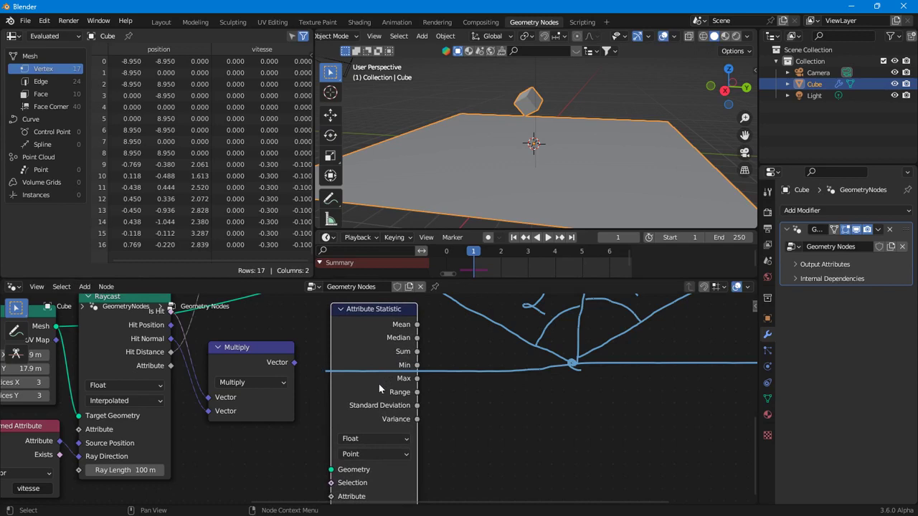
Step: Connect Multiply's Vector output to Attribute Statistic's Attribute input and the Set Position geometry to its Geometry input
middle_drag(353, 374, 341, 307)
drag(284, 297, 320, 430)
scroll(281, 395, down, 2)
scroll(292, 352, down, 4)
middle_drag(278, 345, 305, 439)
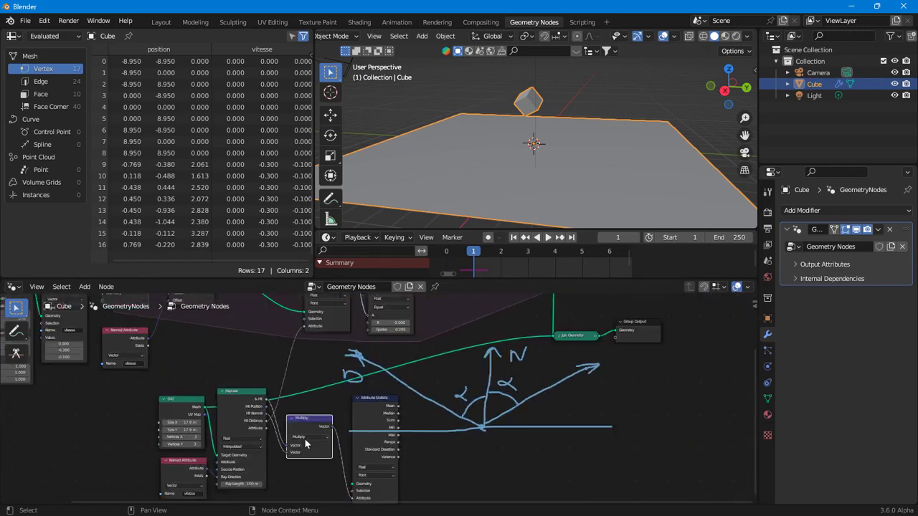
middle_drag(315, 391, 314, 462)
drag(214, 342, 351, 430)
middle_drag(361, 358, 345, 435)
drag(347, 434, 355, 377)
Step: Erase the reflection sketch from the node editor with the annotation eraser and return to the Select Box tool
mouse_move(16, 331)
mouse_down()
mouse_move(89, 343)
mouse_move(109, 406)
mouse_up()
mouse_move(545, 445)
mouse_down()
mouse_move(513, 436)
mouse_move(490, 399)
mouse_move(589, 448)
mouse_move(430, 409)
mouse_move(391, 387)
mouse_up()
scroll(584, 452, down, 8)
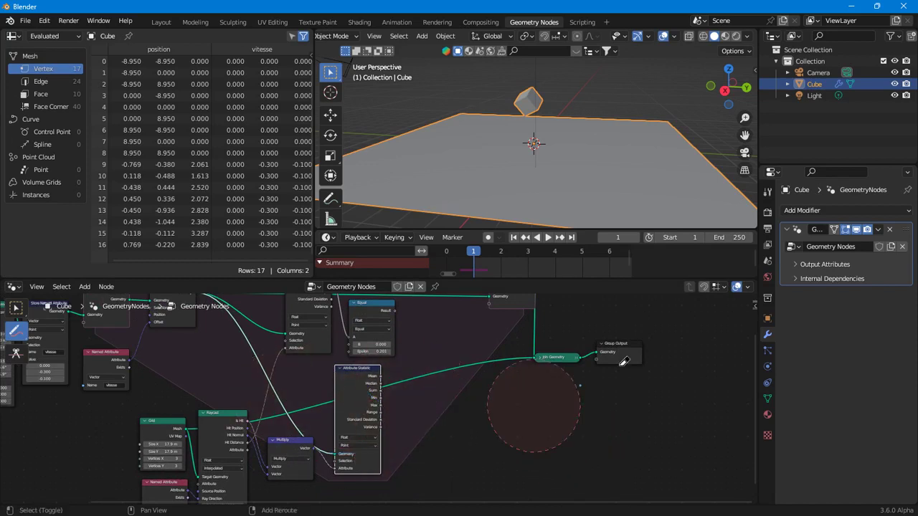
click(16, 307)
Step: Set the new Attribute Statistic's data type to Vector and reconnect Multiply's Vector output to its Attribute input
scroll(301, 362, up, 4)
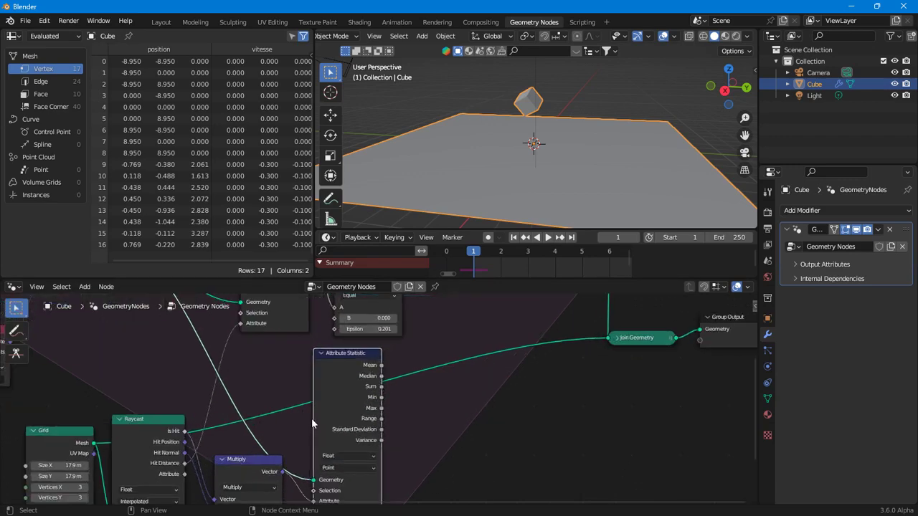
drag(183, 396, 181, 429)
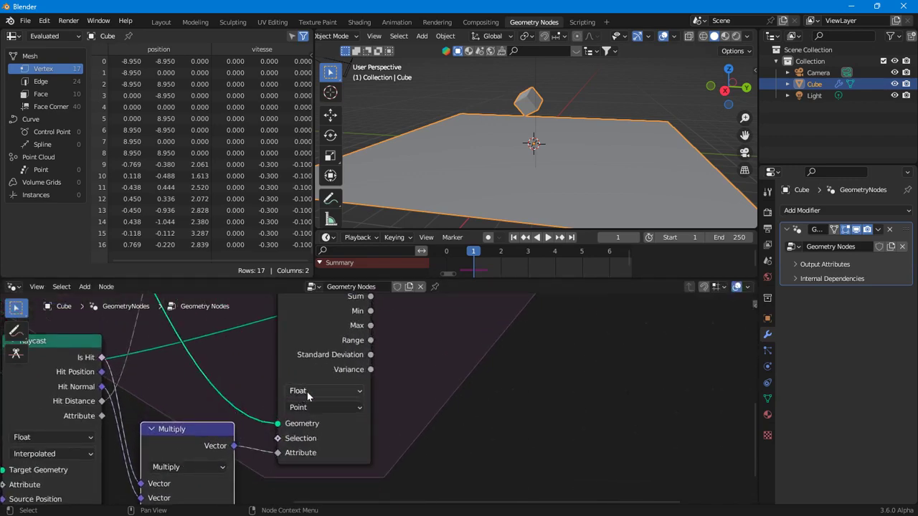
click(303, 393)
click(314, 421)
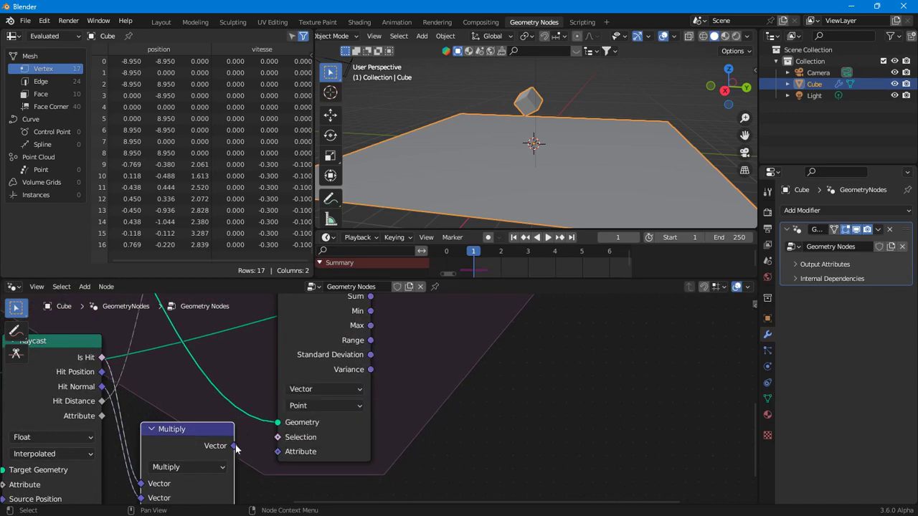
middle_drag(287, 408, 277, 434)
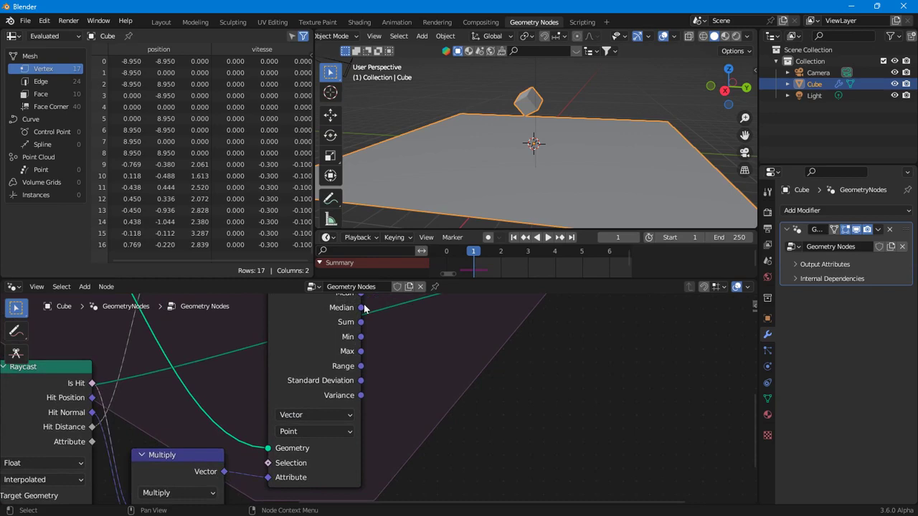
scroll(388, 422, down, 2)
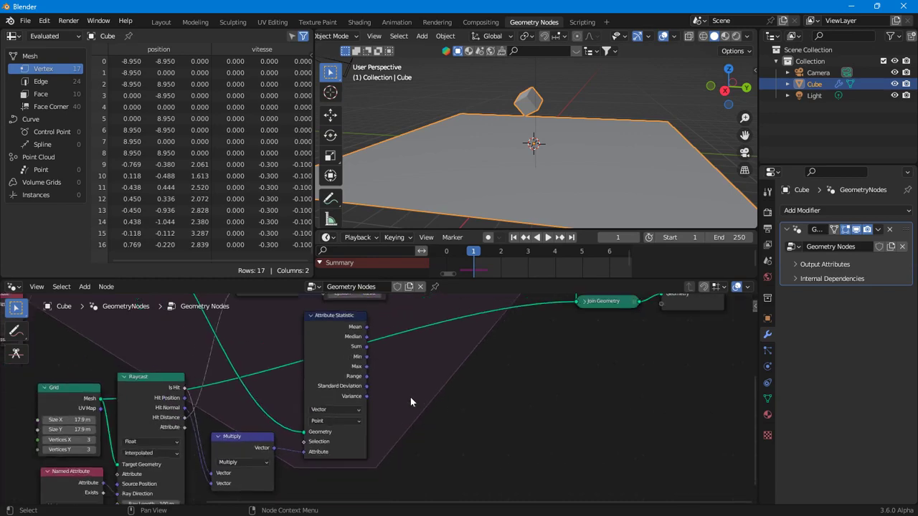
scroll(408, 406, up, 2)
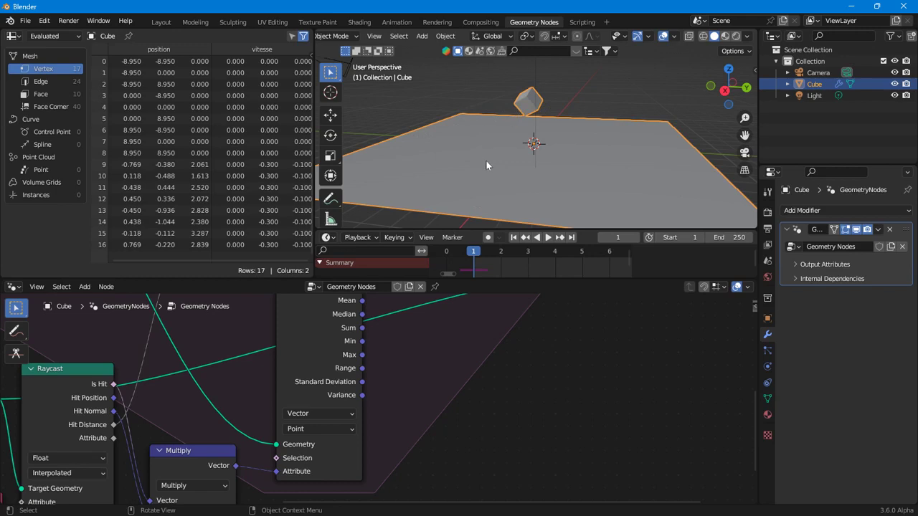
scroll(357, 347, up, 2)
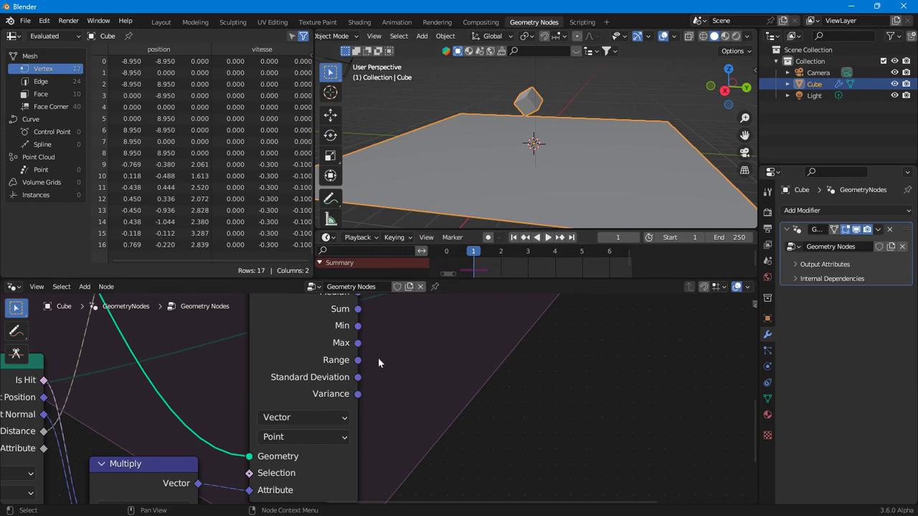
middle_drag(410, 361, 287, 380)
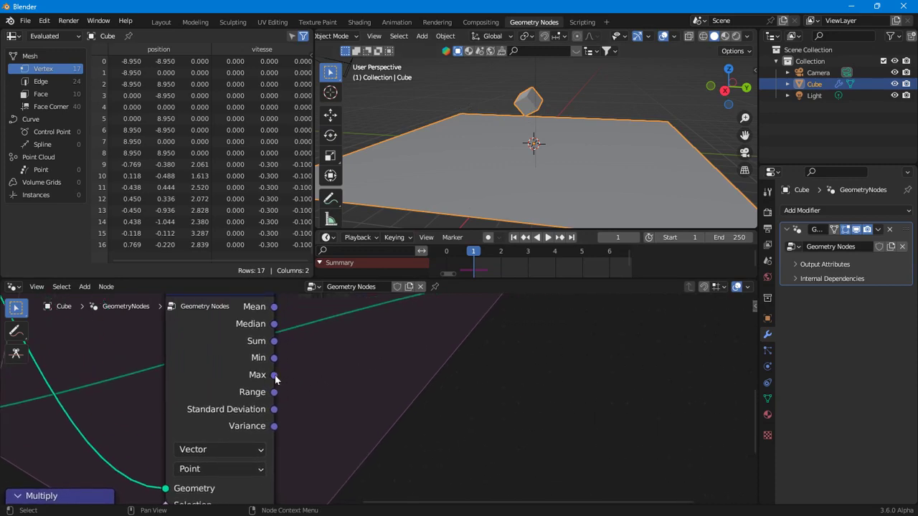
Step: Duplicate the vitesse Named Attribute node and place the copy beside the vector Attribute Statistic node
scroll(400, 398, down, 6)
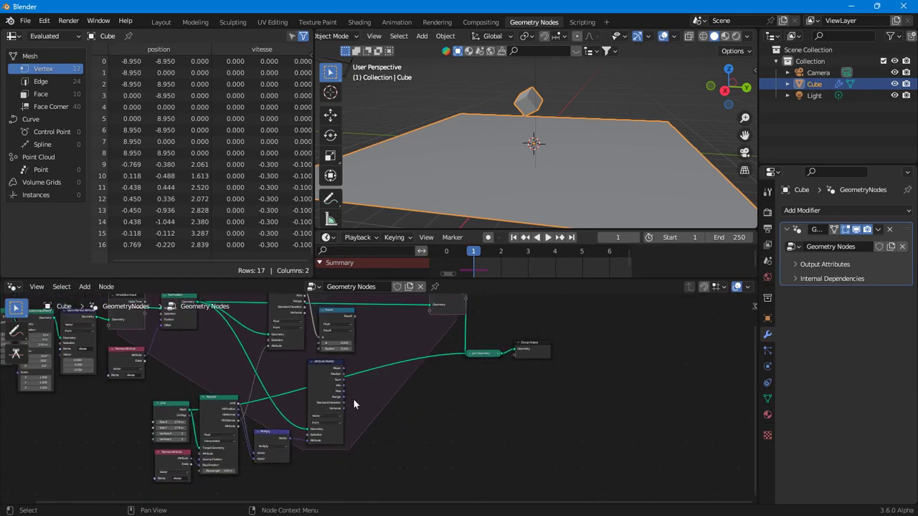
middle_drag(139, 361, 185, 375)
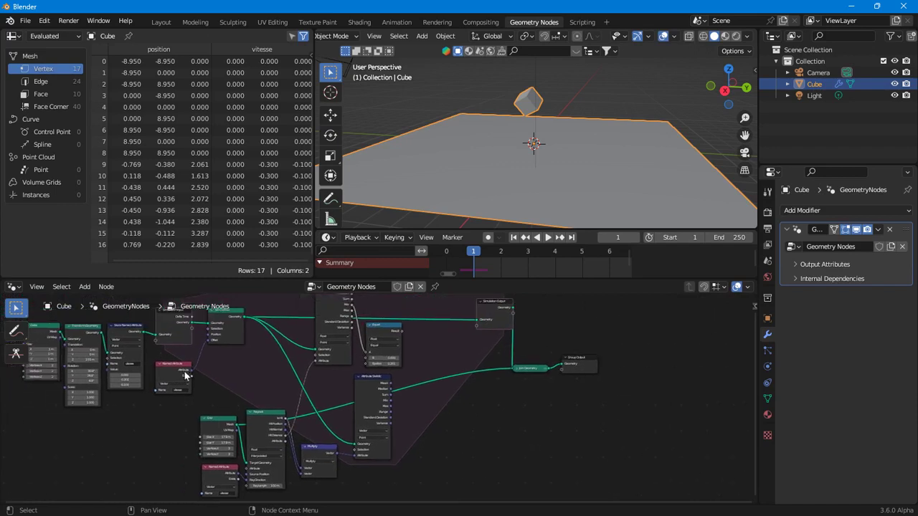
click(114, 331)
mouse_move(122, 329)
mouse_down()
mouse_move(130, 336)
mouse_move(120, 332)
mouse_up()
click(166, 370)
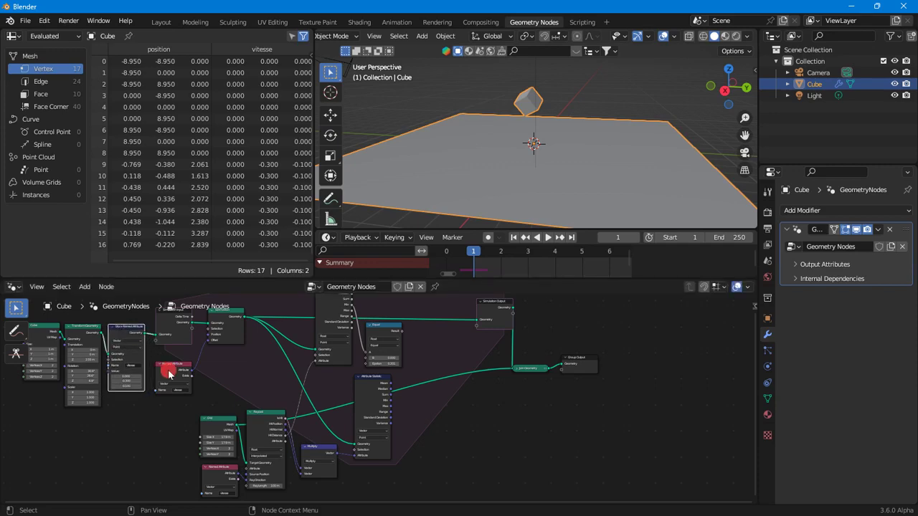
right_click(170, 373)
click(141, 357)
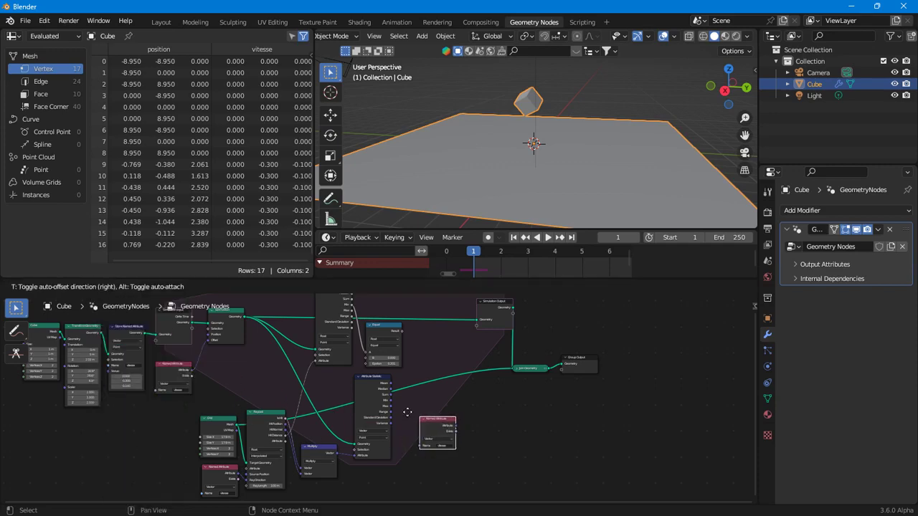
click(389, 405)
scroll(451, 439, up, 4)
drag(373, 391, 366, 406)
middle_drag(482, 376, 360, 384)
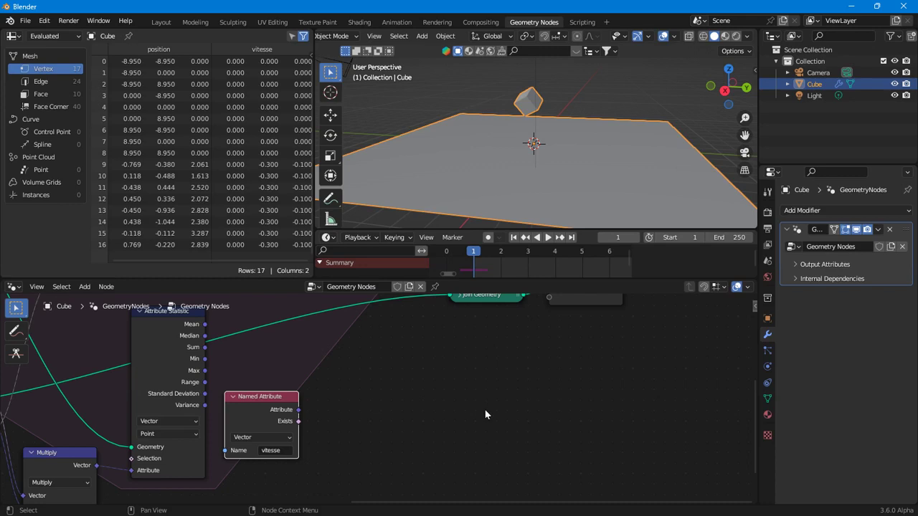
Step: Add a Vector Math node beside the copied Named Attribute and set its operation to Reflect
right_click(381, 360)
mouse_move(383, 359)
mouse_move(430, 314)
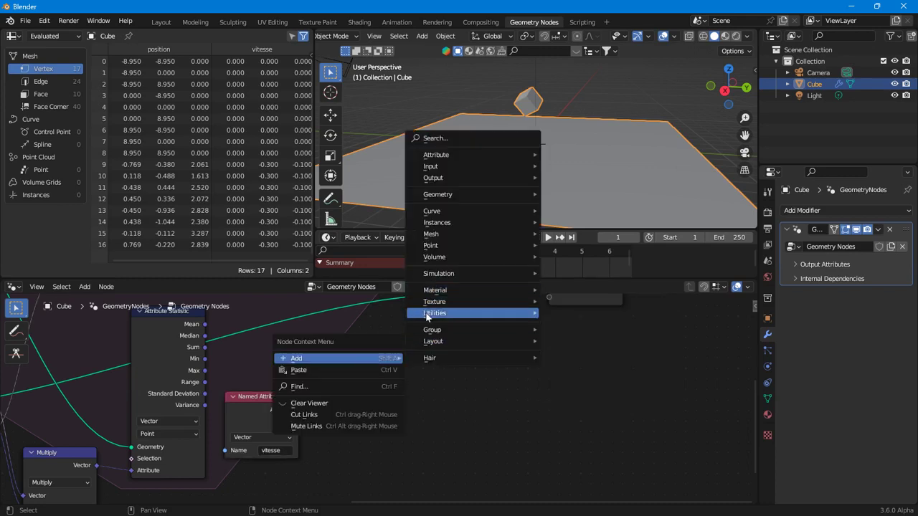
mouse_move(568, 336)
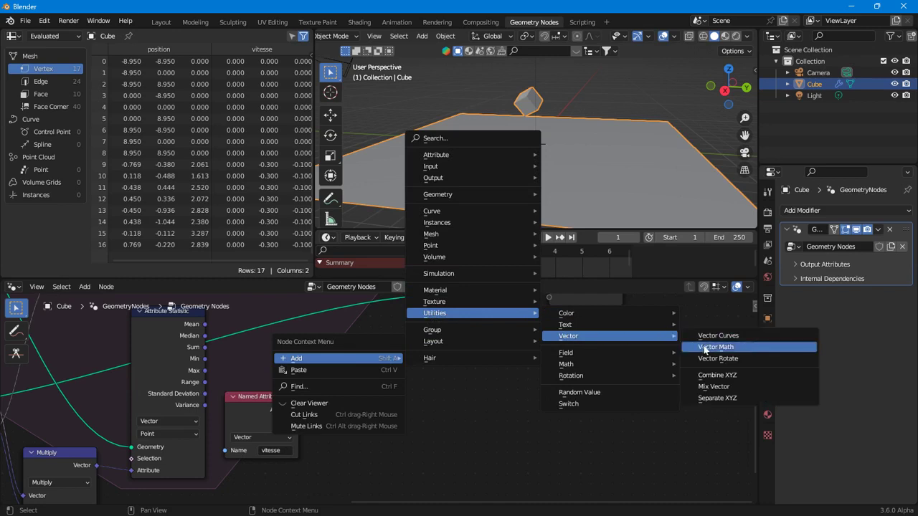
click(706, 349)
click(367, 370)
click(372, 379)
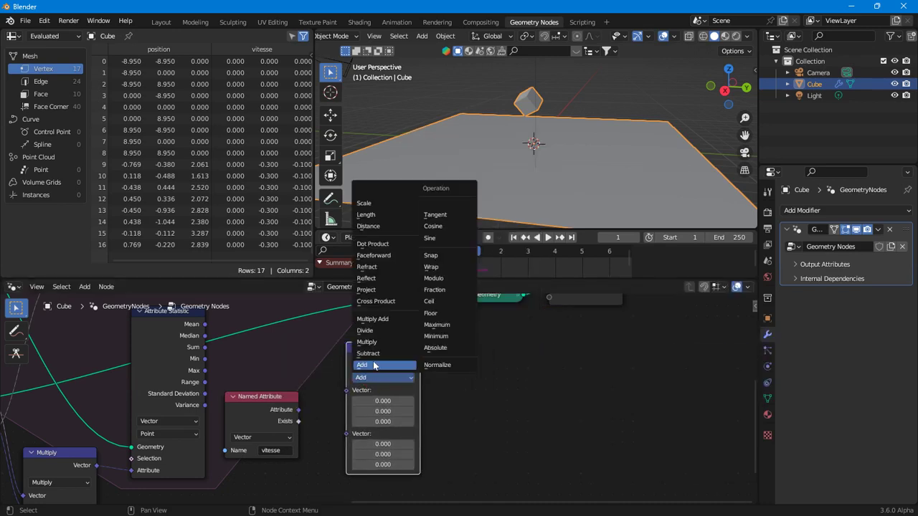
click(374, 279)
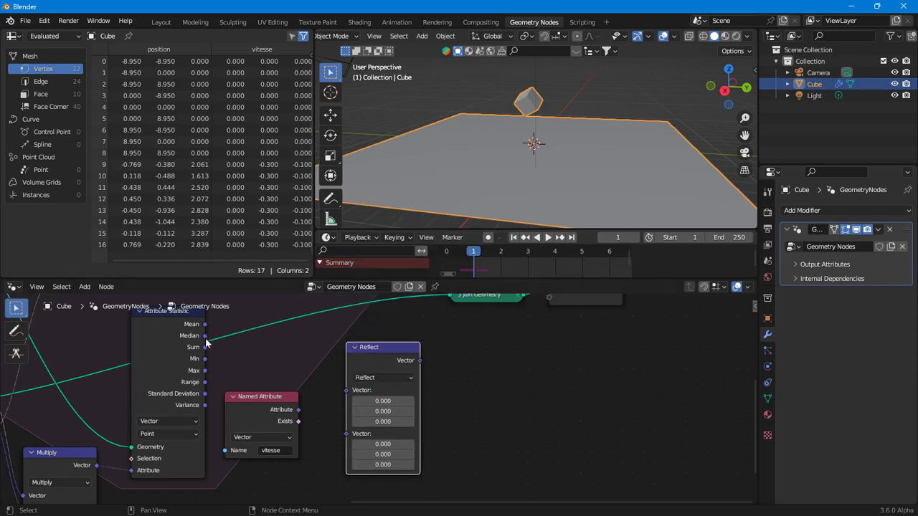
Step: Connect the vitesse attribute to Reflect's first Vector input and Attribute Statistic's Max output to its second Vector input
click(225, 409)
drag(245, 421, 243, 427)
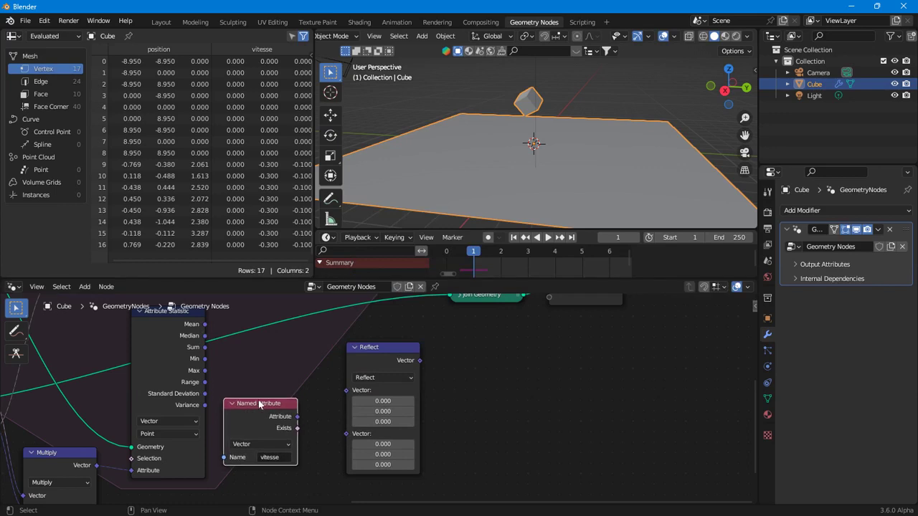
scroll(281, 423, up, 1)
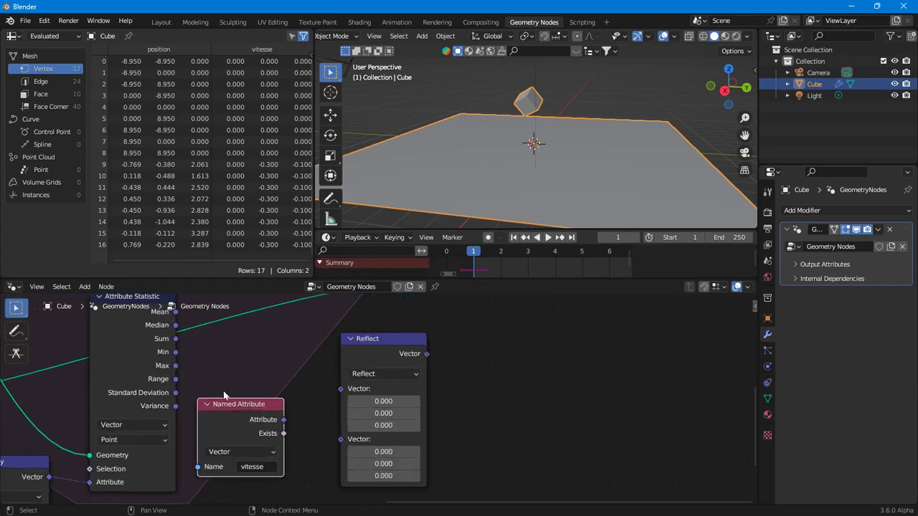
drag(284, 420, 346, 388)
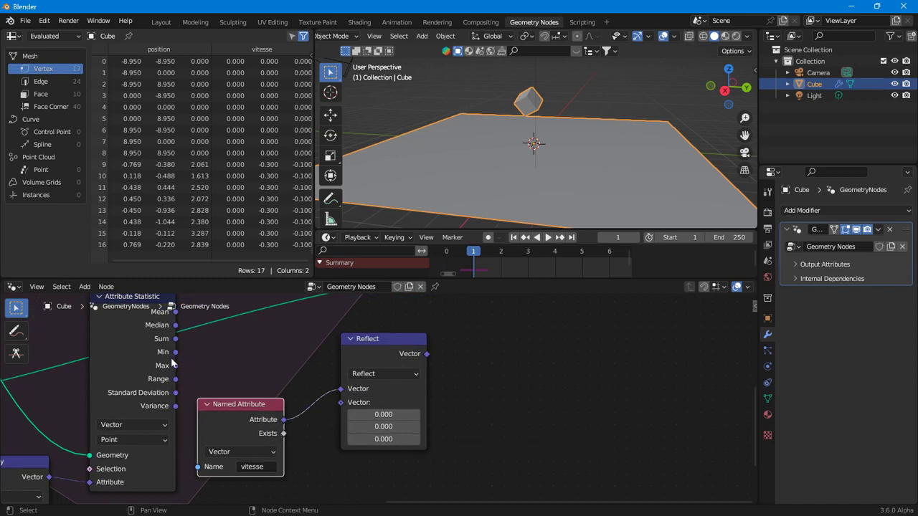
drag(175, 366, 340, 402)
scroll(281, 418, down, 1)
scroll(282, 418, down, 4)
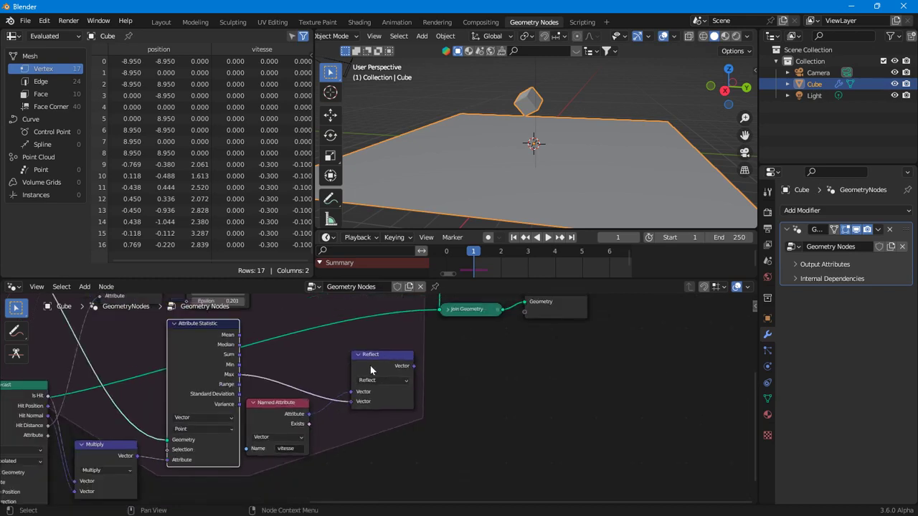
Step: Reposition the Reflect node close beside the copied vitesse Named Attribute node
drag(494, 445, 479, 431)
drag(381, 351, 467, 352)
middle_drag(313, 366, 370, 366)
click(370, 367)
scroll(377, 384, up, 2)
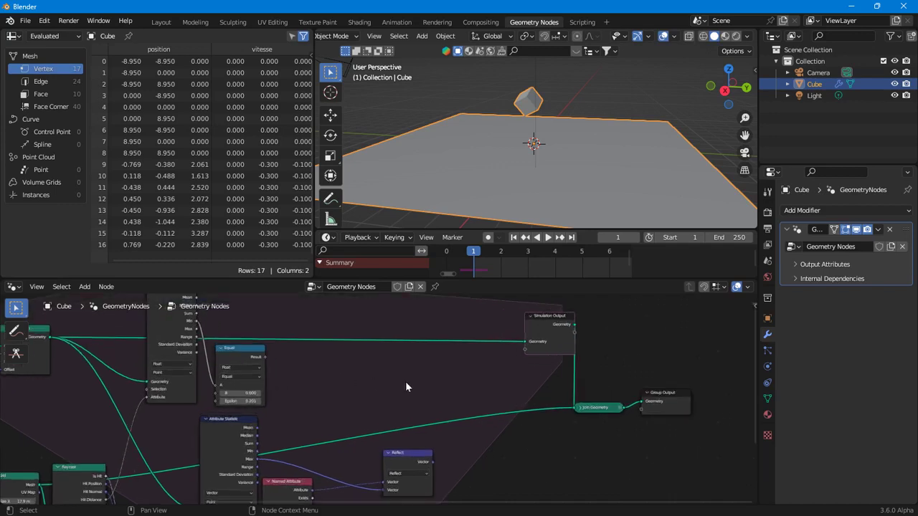
drag(400, 469, 353, 461)
Step: Insert a Set Position node on the geometry link before Simulation Output and connect Reflect's Vector output to its Offset
click(379, 369)
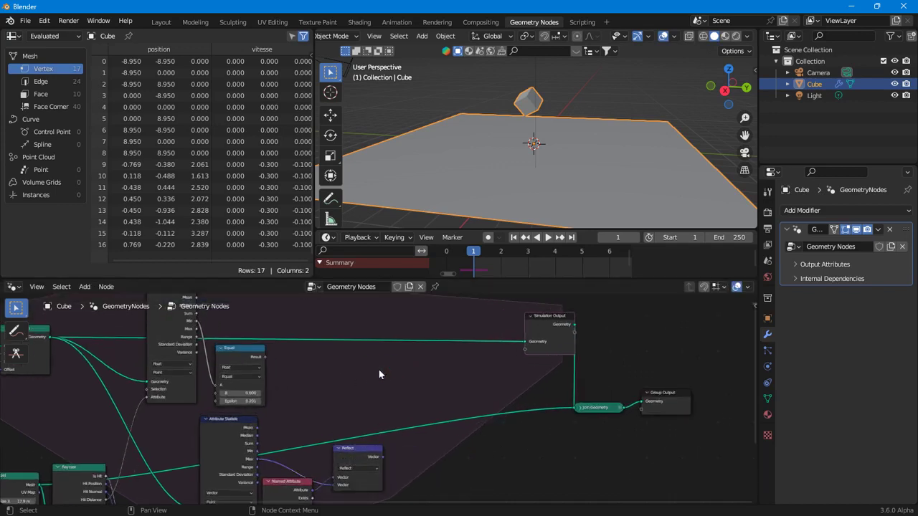
right_click(379, 370)
mouse_move(379, 369)
mouse_move(438, 207)
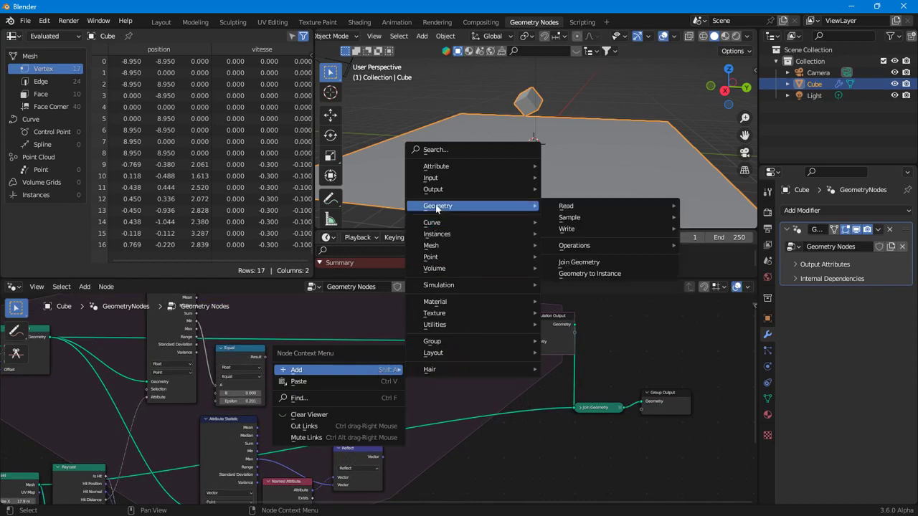
mouse_move(564, 246)
mouse_move(566, 229)
click(697, 238)
click(474, 359)
scroll(425, 429, up, 2)
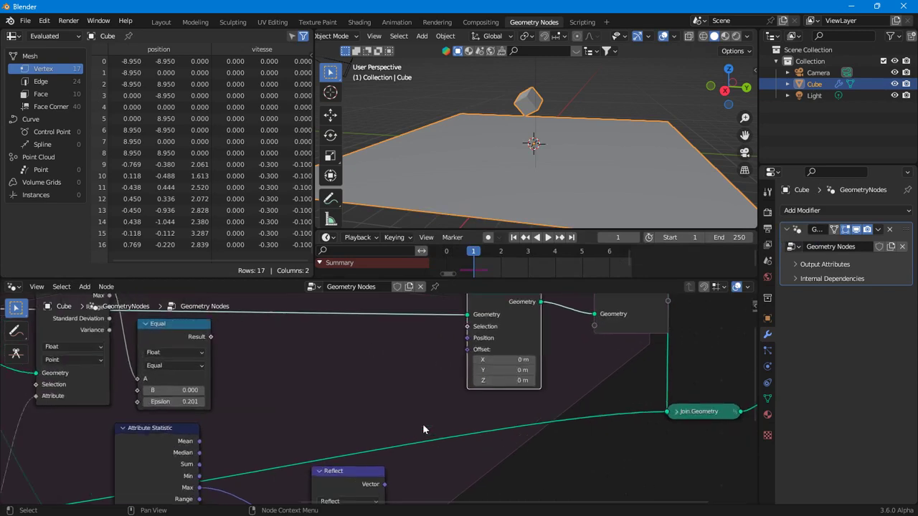
drag(385, 484, 467, 349)
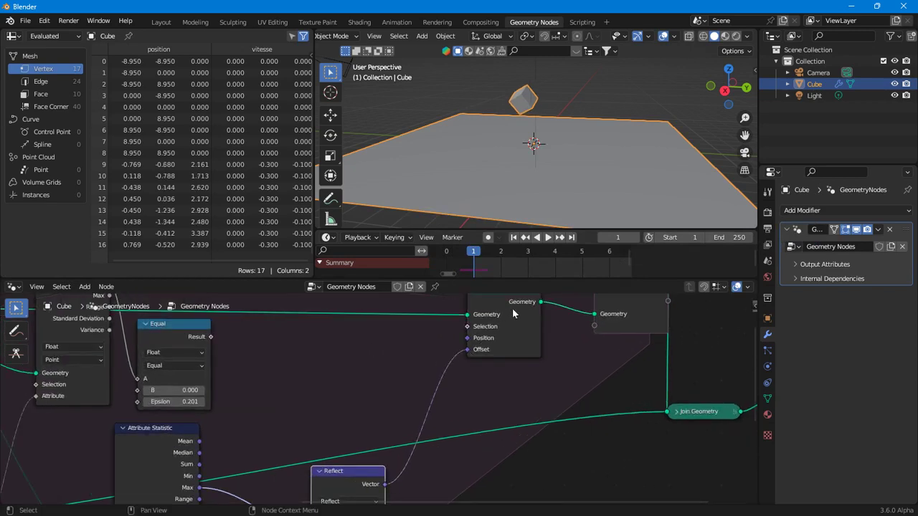
Step: Play the simulation to check the Reflect offset's effect on the cube, and return to the first frame
click(548, 238)
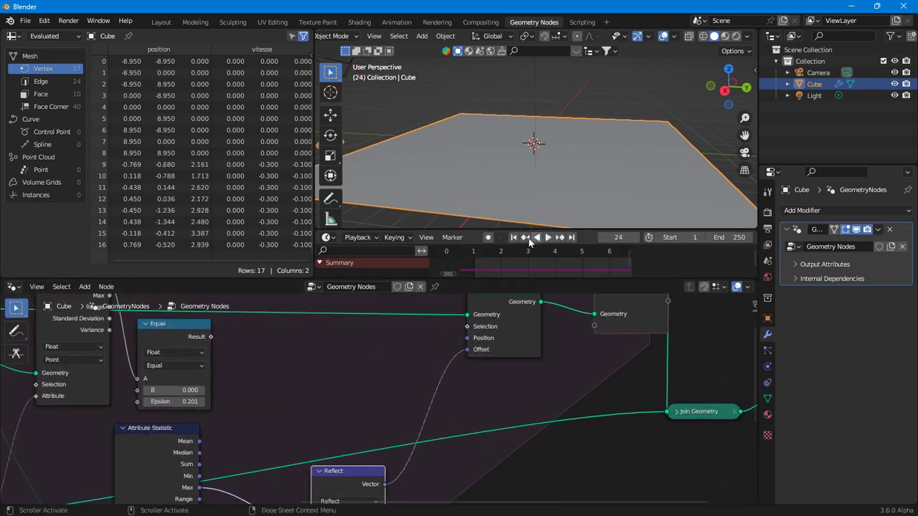
click(513, 237)
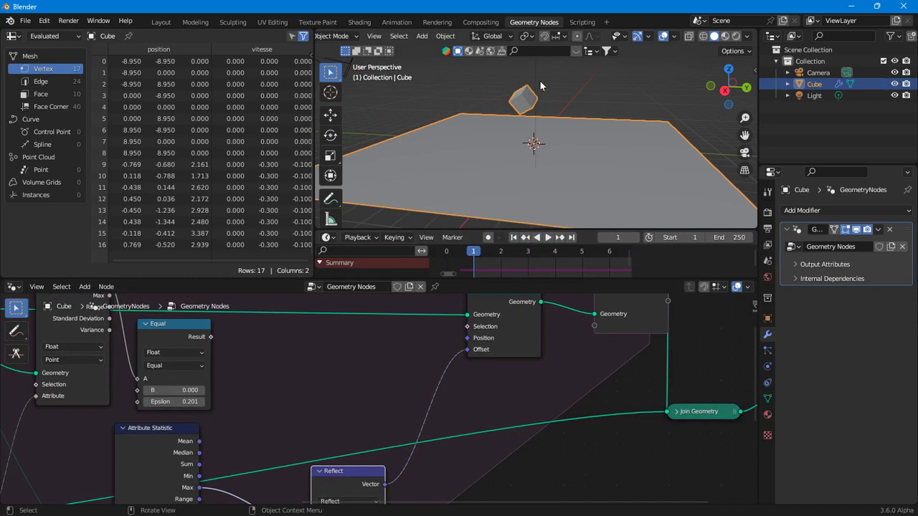
scroll(552, 105, down, 4)
scroll(552, 105, up, 4)
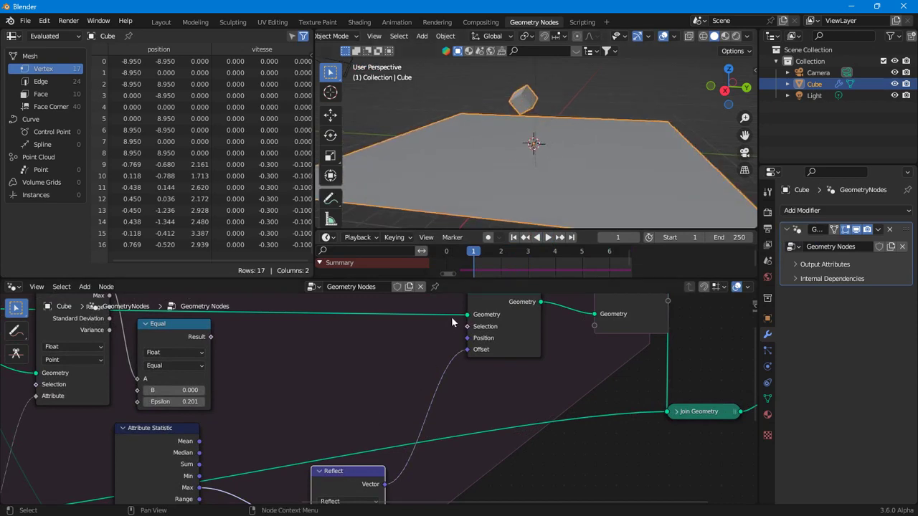
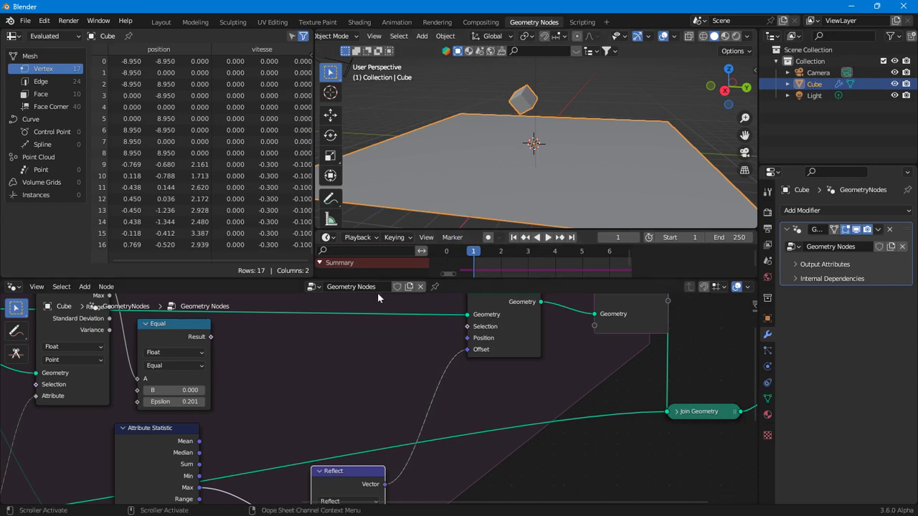
Step: Connect the Equal node's Result to Set Position's Selection, then play the simulation and return to the first frame
drag(210, 340, 473, 389)
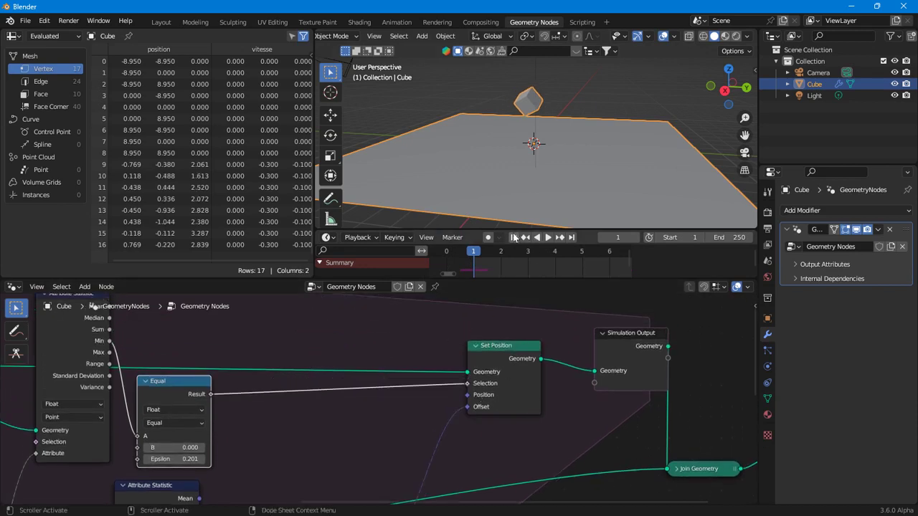
click(550, 241)
click(543, 241)
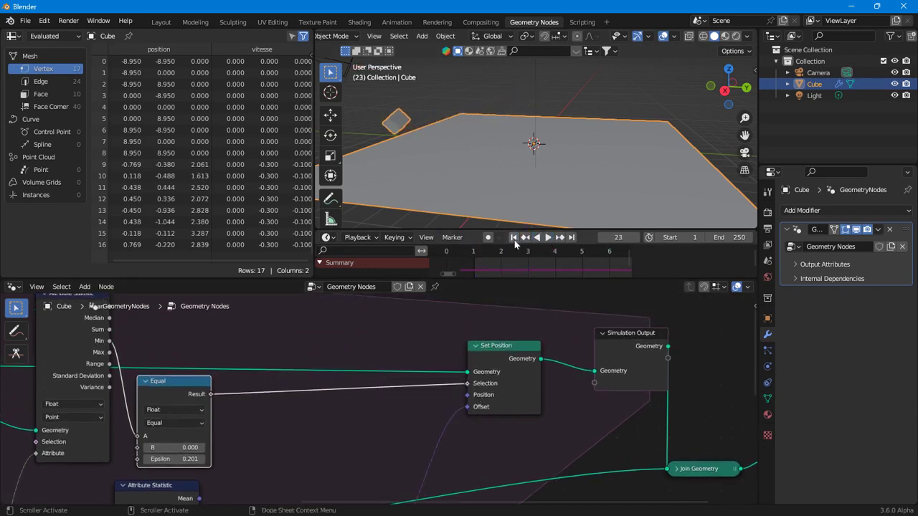
click(514, 240)
Step: Dissolve the Set Position node before Simulation Output, keeping the geometry link intact
scroll(425, 386, down, 4)
middle_drag(411, 396, 421, 429)
scroll(422, 425, up, 8)
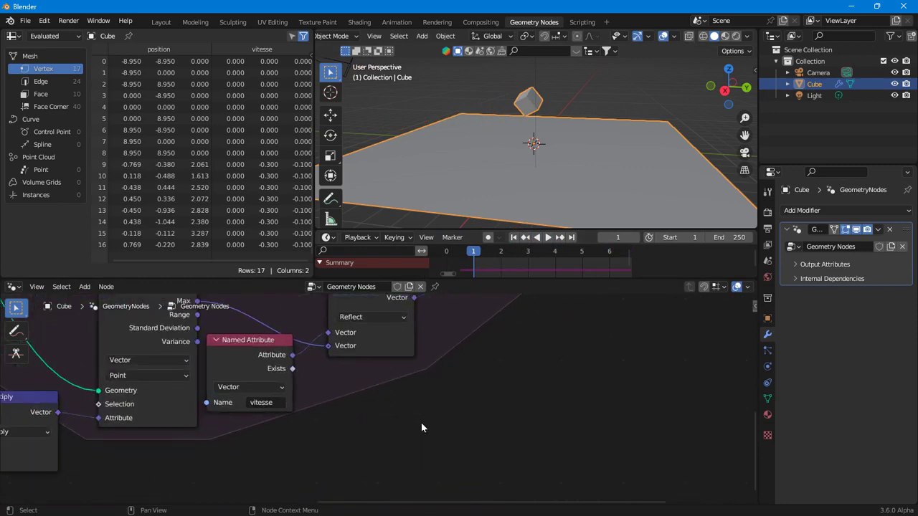
scroll(365, 409, up, 1)
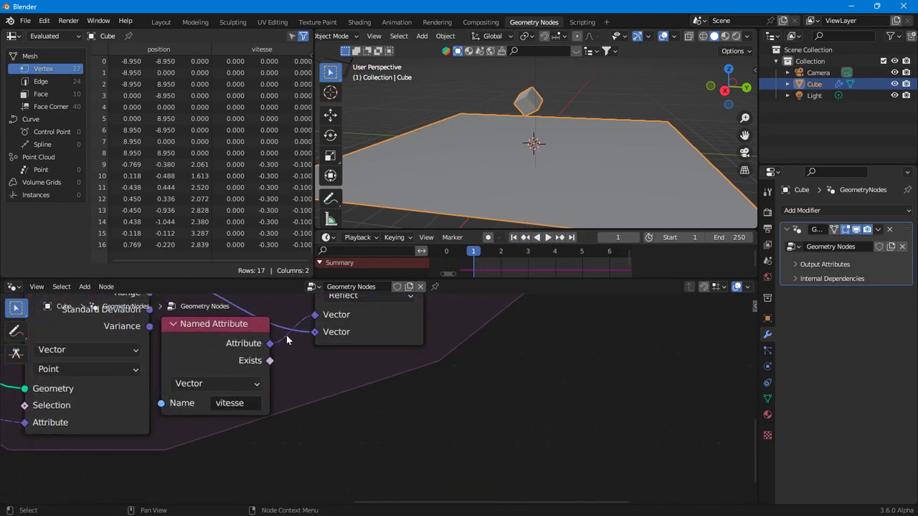
middle_drag(450, 333, 409, 298)
middle_drag(334, 332, 376, 463)
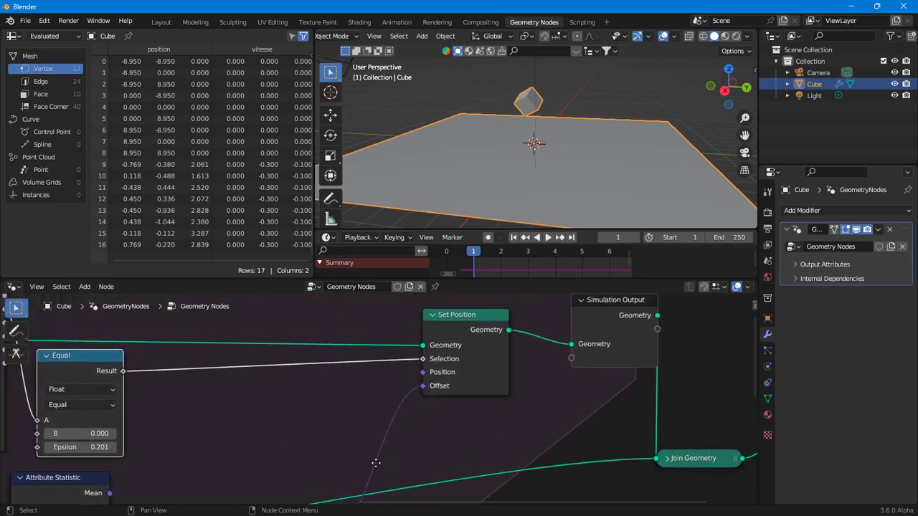
click(471, 346)
key(ctrl+x)
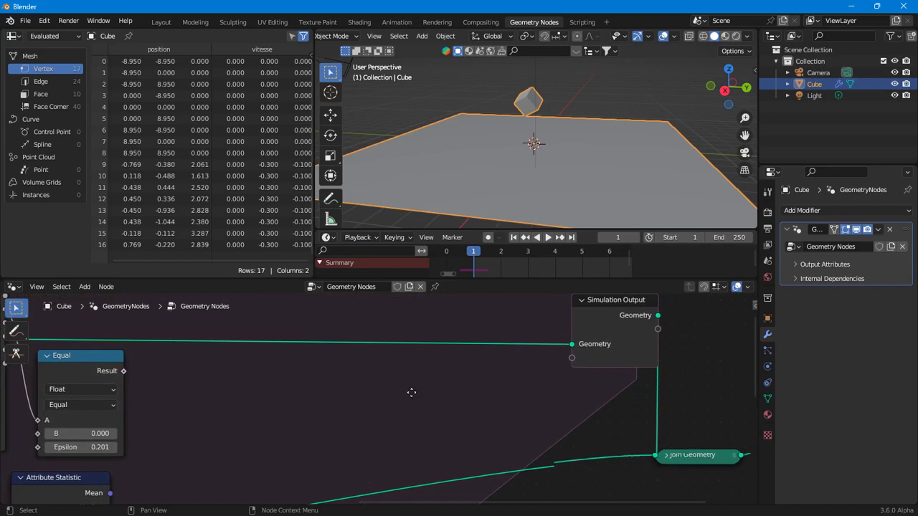
right_click(411, 393)
Step: Duplicate the vitesse Store Named Attribute node and insert the copy on the geometry link before Simulation Output
scroll(120, 387, down, 3)
middle_drag(119, 387, 472, 376)
mouse_move(231, 370)
mouse_down()
mouse_move(234, 357)
mouse_move(237, 376)
mouse_up()
scroll(266, 380, down, 2)
middle_drag(265, 380, 117, 370)
right_click(99, 358)
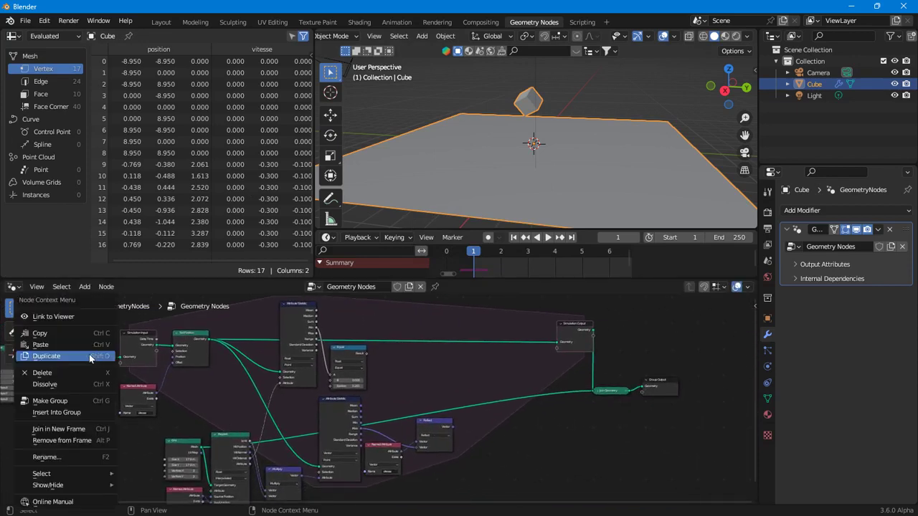
click(90, 358)
click(526, 349)
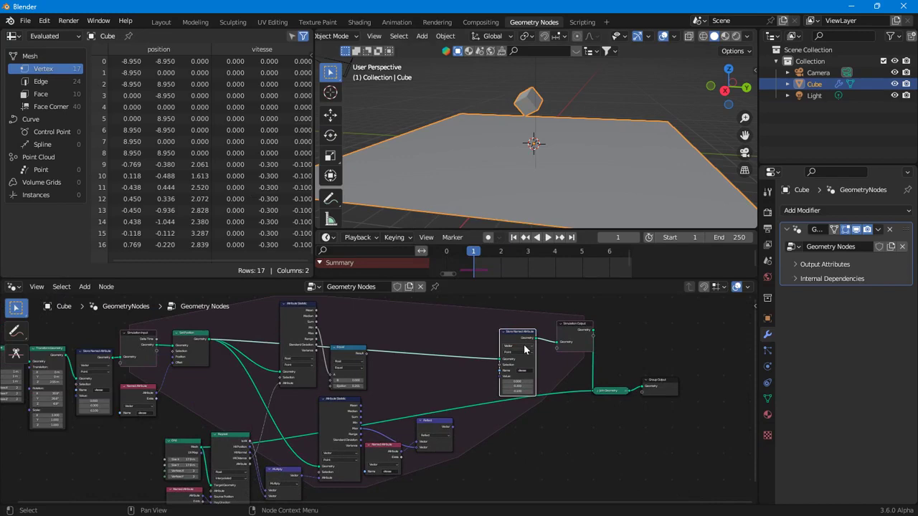
scroll(525, 349, up, 2)
middle_drag(526, 349, 390, 377)
drag(459, 338, 466, 346)
Step: Connect Reflect's Vector output to the Value input of the copied Store Named Attribute node
middle_drag(411, 430, 348, 399)
scroll(347, 400, up, 1)
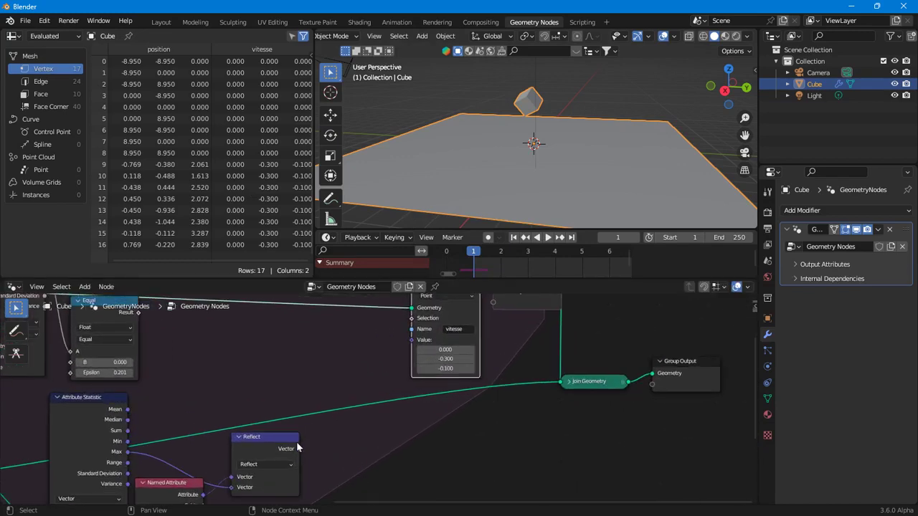
drag(299, 449, 411, 340)
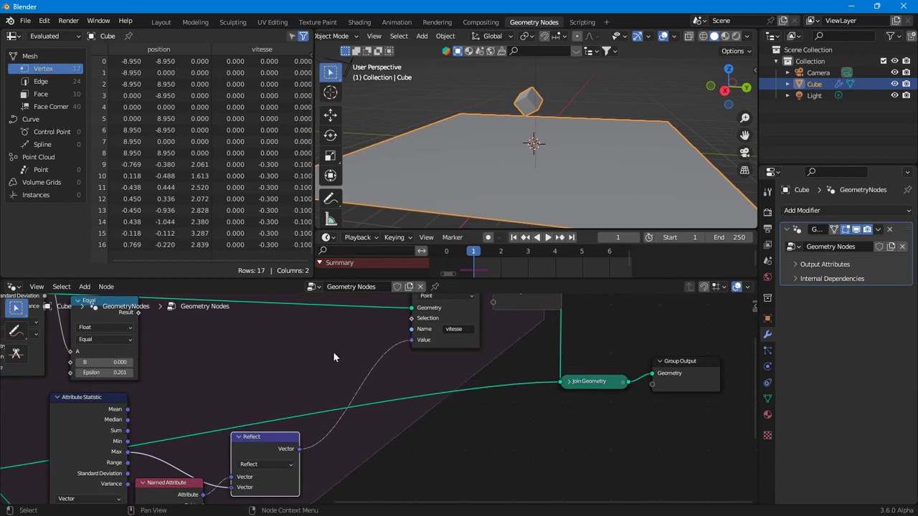
Step: Play the simulation to examine how the cube moves with the reflected vitesse, and pause it
middle_drag(346, 355, 335, 379)
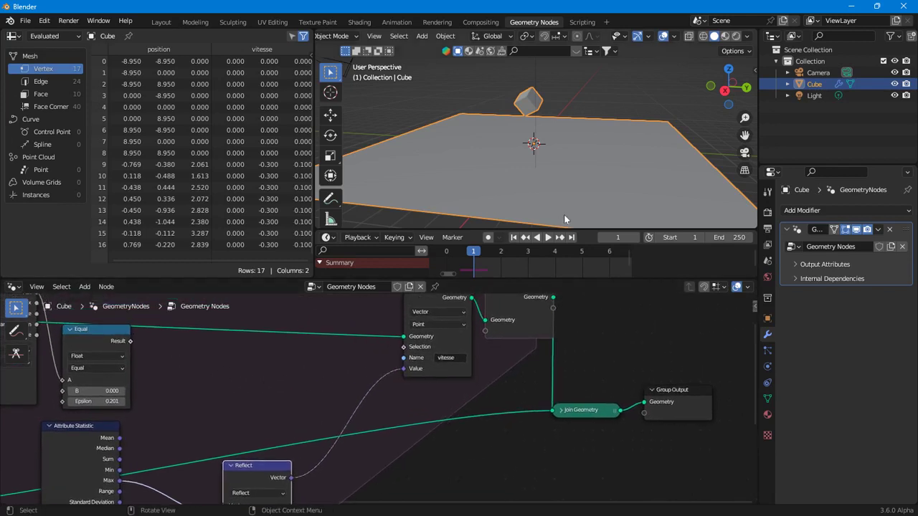
click(546, 238)
click(548, 237)
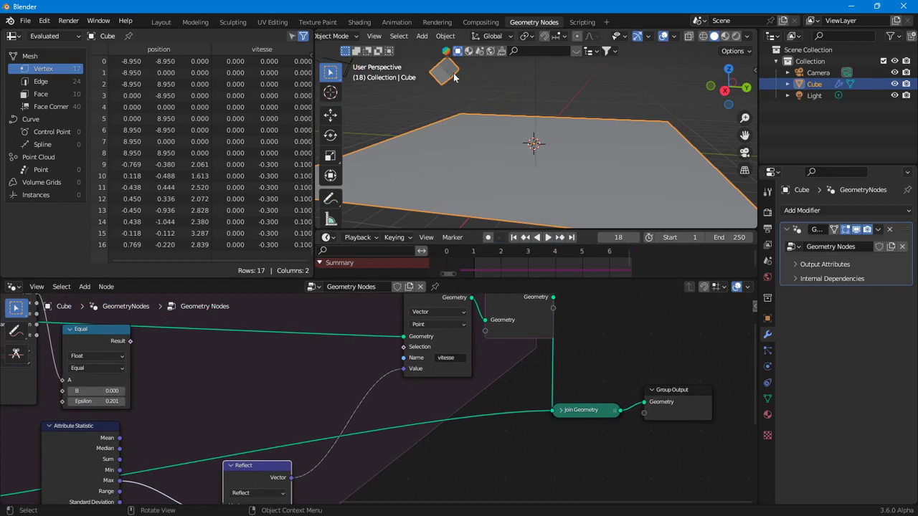
Step: Connect Equal's Result to the copied Store Named Attribute's Selection and play the simulation from the first frame
drag(131, 341, 403, 347)
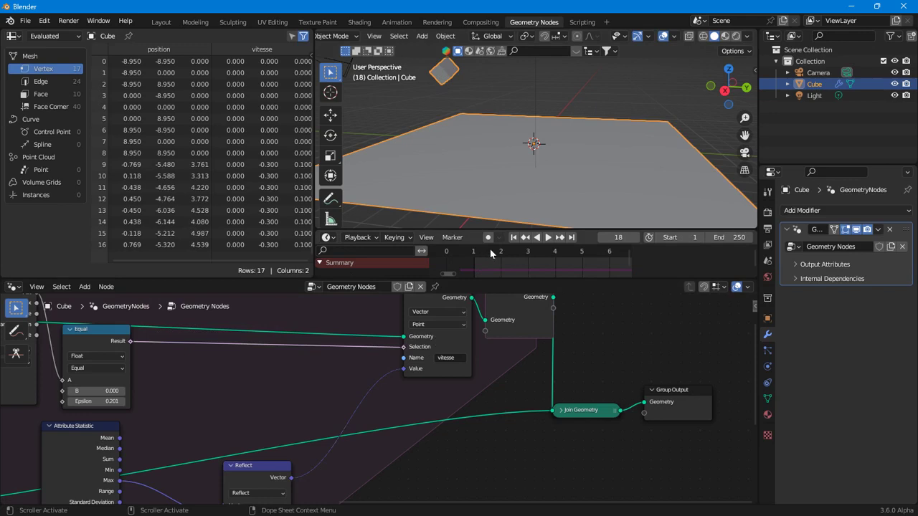
click(513, 239)
click(549, 239)
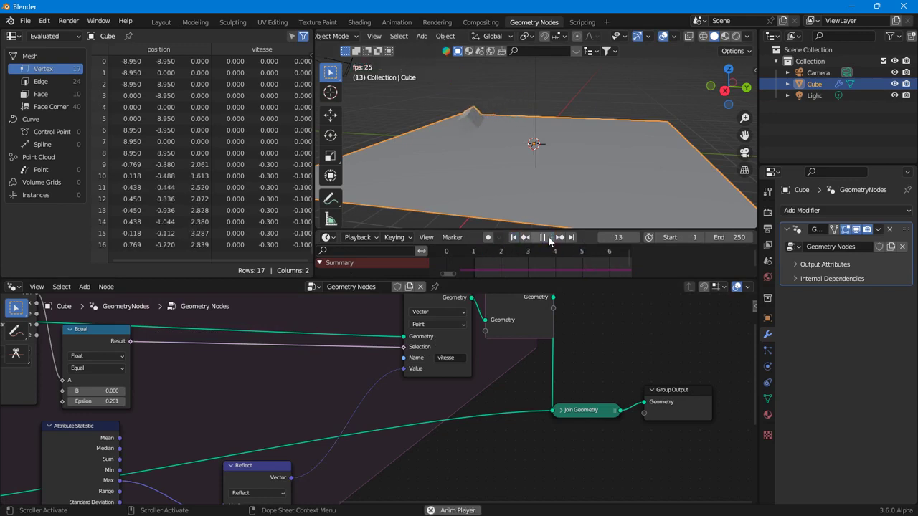
Step: Replay the simulation from a more distant, low-angle view to examine the cube's bounce, and return to the first frame
scroll(500, 159, down, 3)
click(725, 90)
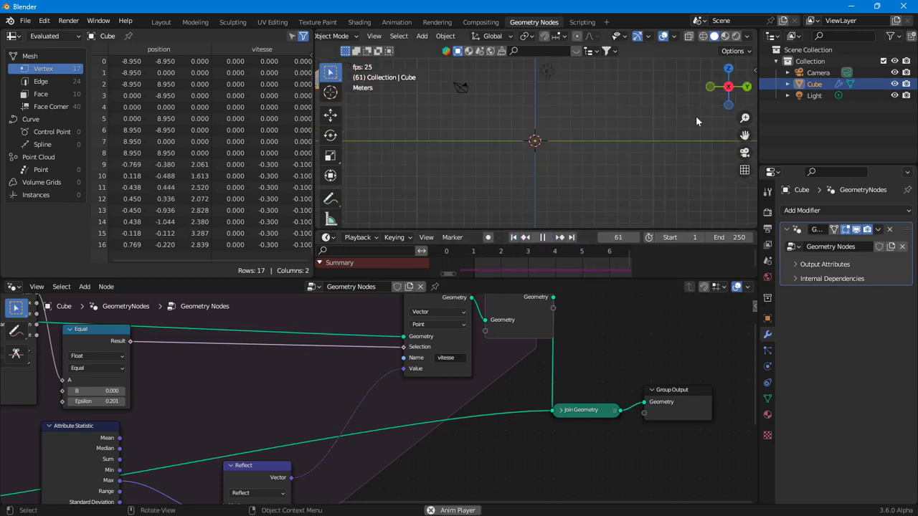
click(514, 237)
click(546, 243)
middle_drag(539, 208, 531, 179)
click(515, 237)
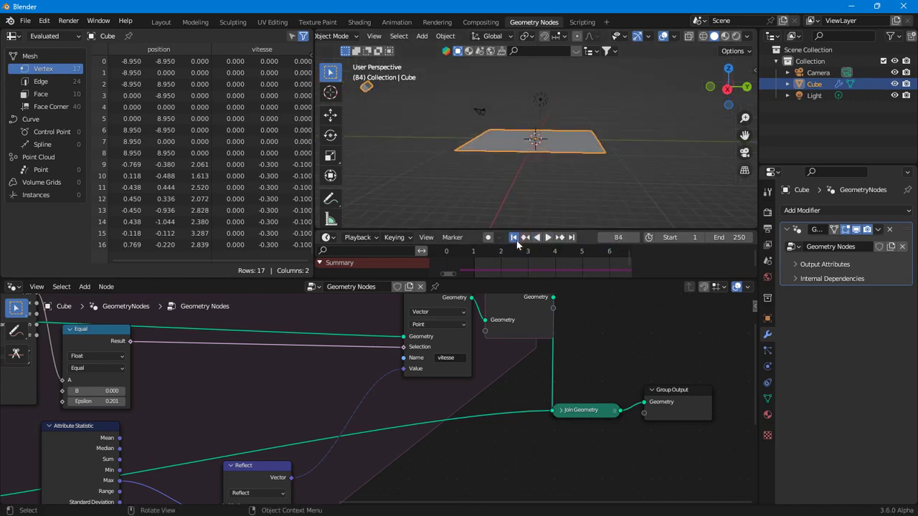
click(548, 241)
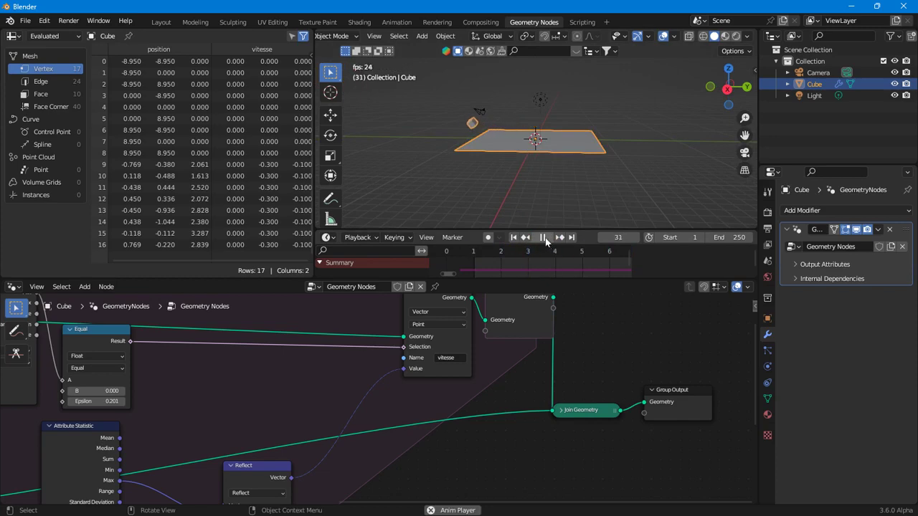
click(544, 238)
click(513, 238)
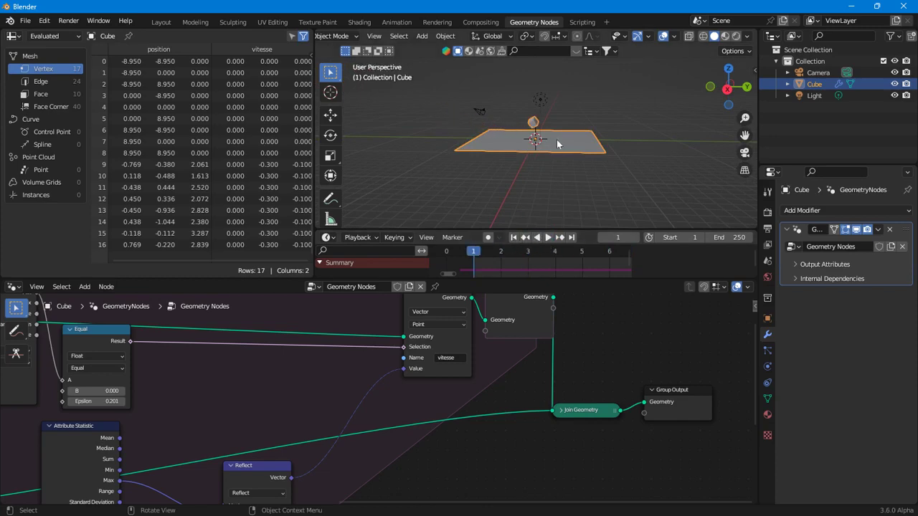
Step: Set the Grid's Size X and Size Y to 4.5 m and play the simulation on the smaller plane
scroll(300, 354, down, 3)
scroll(318, 421, up, 5)
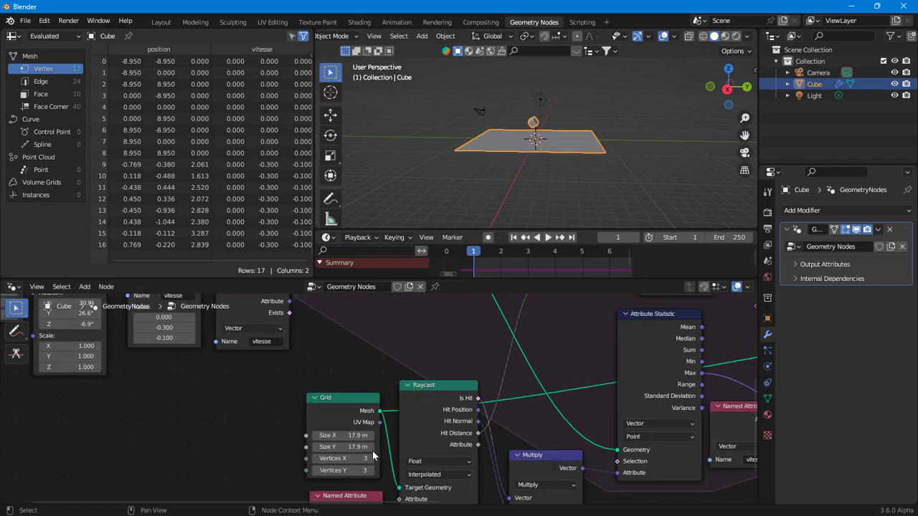
middle_drag(368, 452, 364, 415)
drag(350, 408, 296, 408)
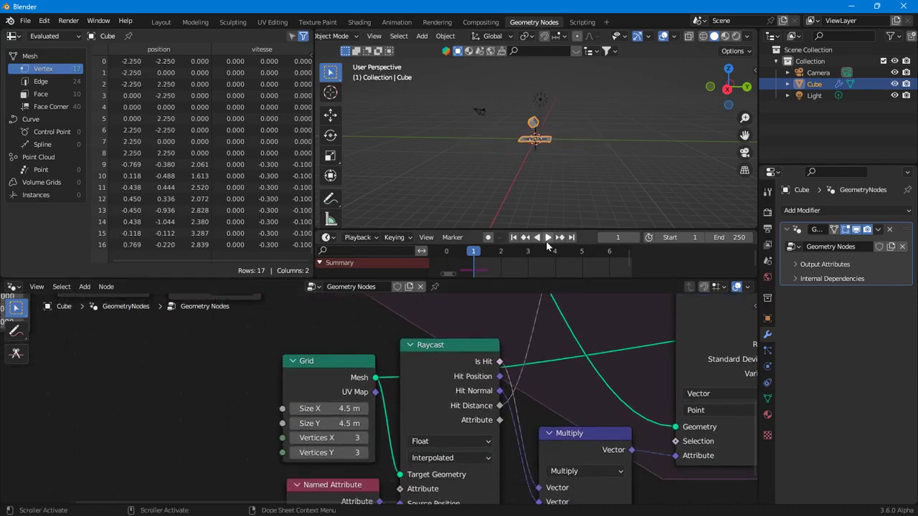
click(547, 239)
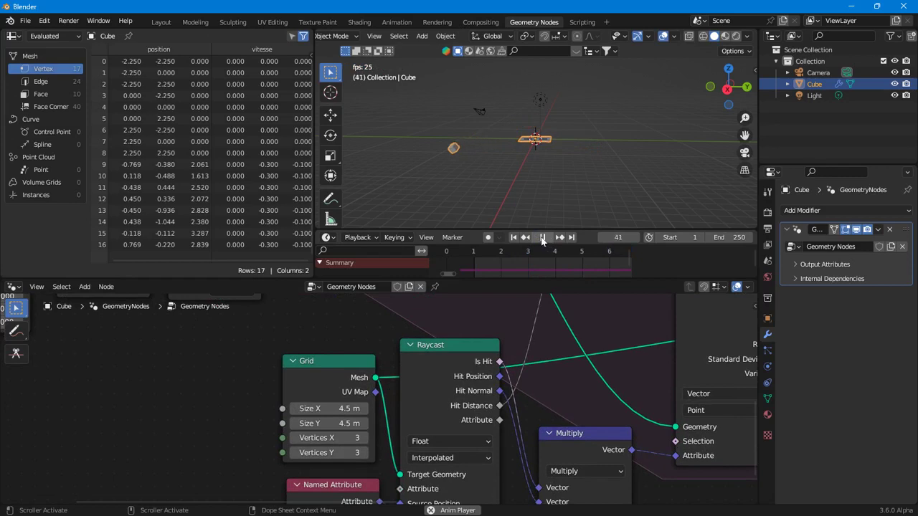
Step: Set the Grid's Size X and Size Y to 21.9 m, replay the simulation and return to the first frame
drag(363, 415, 434, 414)
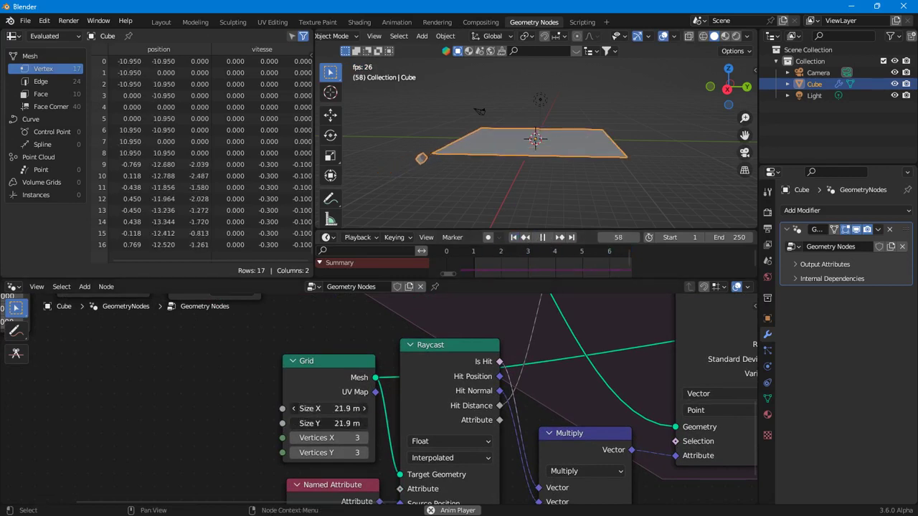
click(513, 237)
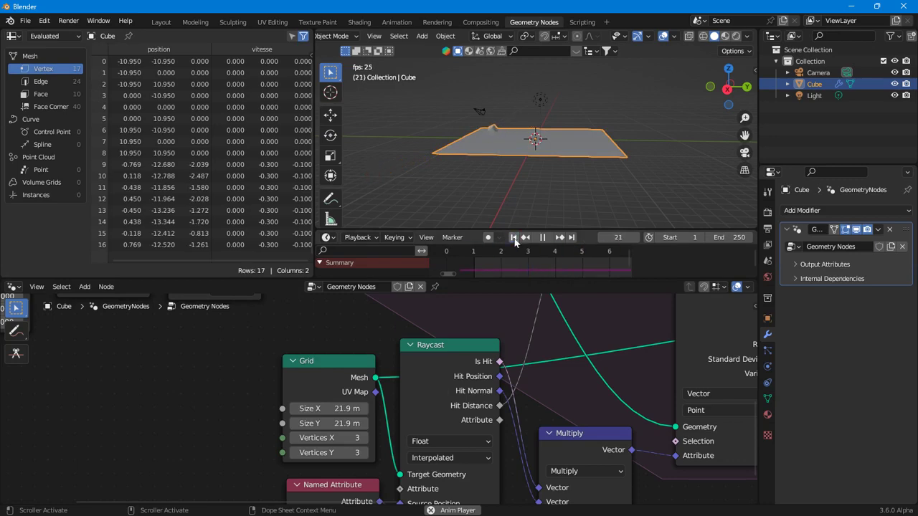
click(543, 238)
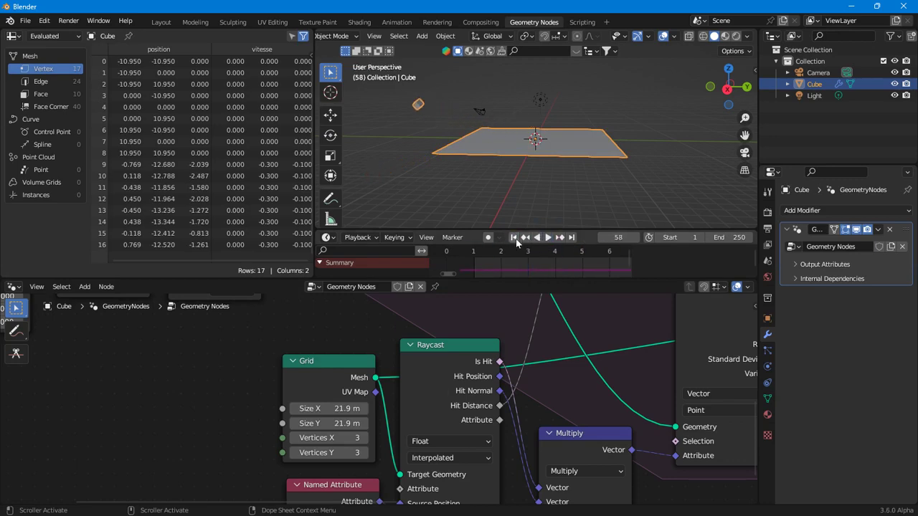
click(514, 238)
Step: Move the Grid node and the cube setup nodes with Simulation Input away from the motion and bounce nodes
key(Home)
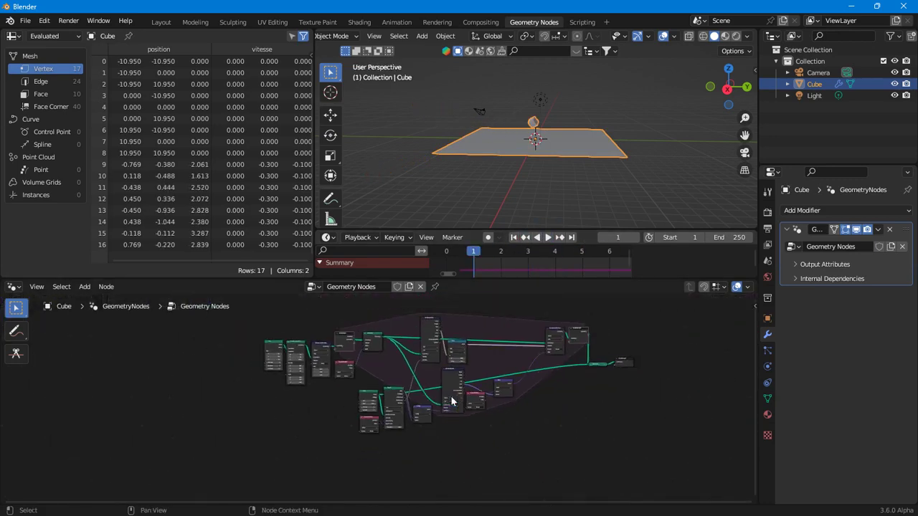
scroll(400, 409, up, 2)
drag(357, 390, 311, 402)
click(362, 401)
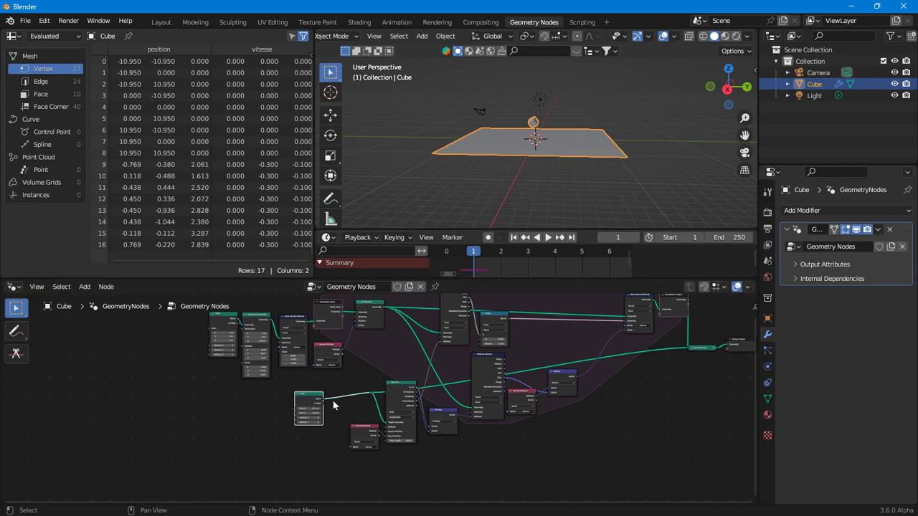
drag(306, 395, 224, 397)
key(Home)
drag(192, 301, 265, 355)
scroll(368, 365, down, 2)
Step: Group the motion and bounce nodes, from Set Position and Raycast through Reflect and Store Named Attribute, into one node group
drag(334, 313, 552, 457)
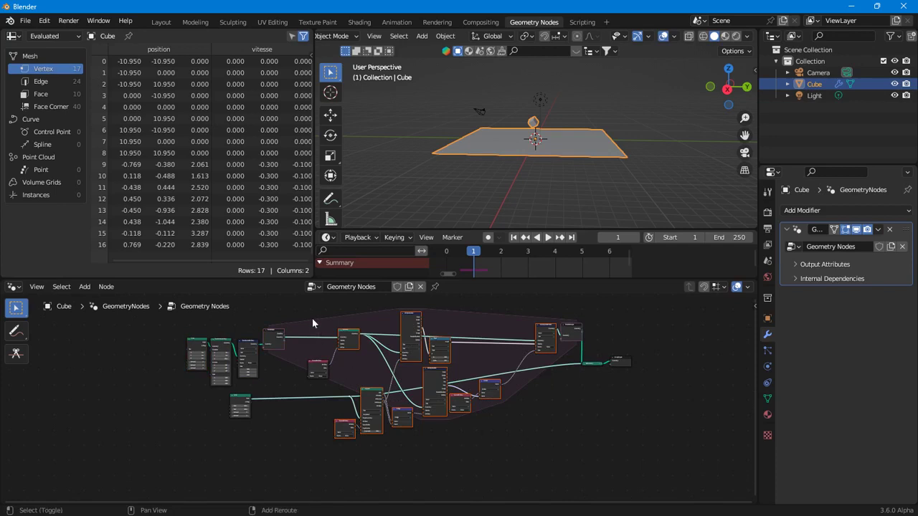
key(ctrl+g)
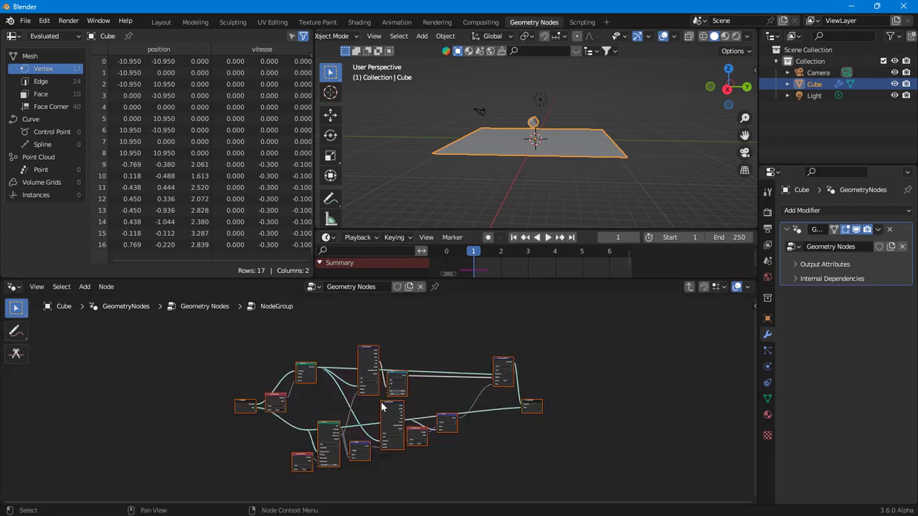
scroll(297, 395, up, 2)
click(219, 371)
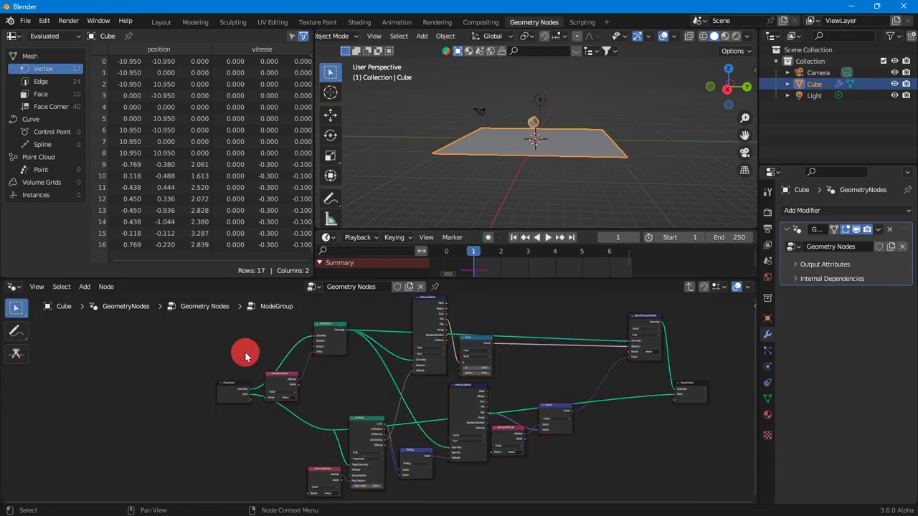
Step: Move Group Input clear of the nodes and expose the Name of the Named Attribute nodes nearest to it as a group input
drag(165, 406, 155, 377)
scroll(248, 391, up, 2)
scroll(248, 391, down, 2)
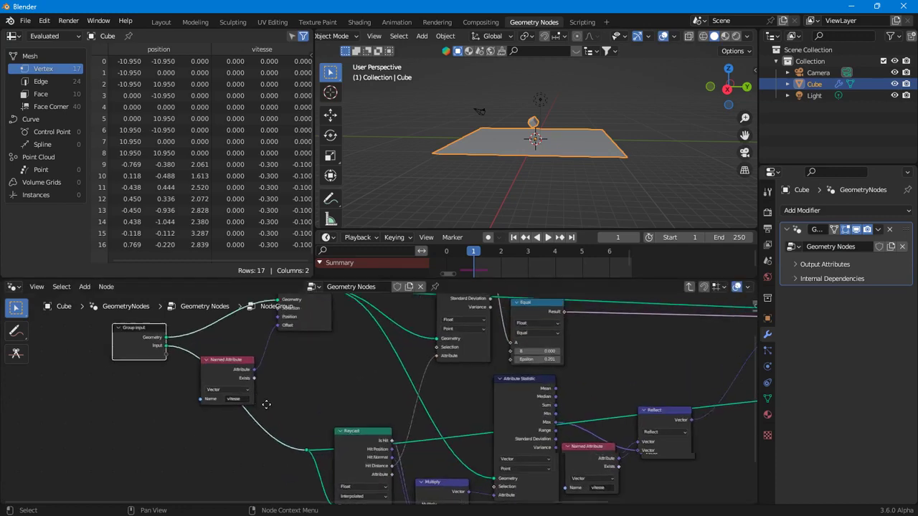
drag(205, 367, 241, 406)
drag(205, 367, 292, 429)
middle_drag(281, 303, 256, 365)
Step: Connect the group's Name input to the Named Attribute beside Reflect and to Store Named Attribute, and leave the group
click(171, 324)
drag(179, 327, 522, 437)
middle_drag(214, 338, 92, 350)
drag(58, 340, 586, 322)
scroll(418, 391, down, 2)
scroll(416, 398, up, 5)
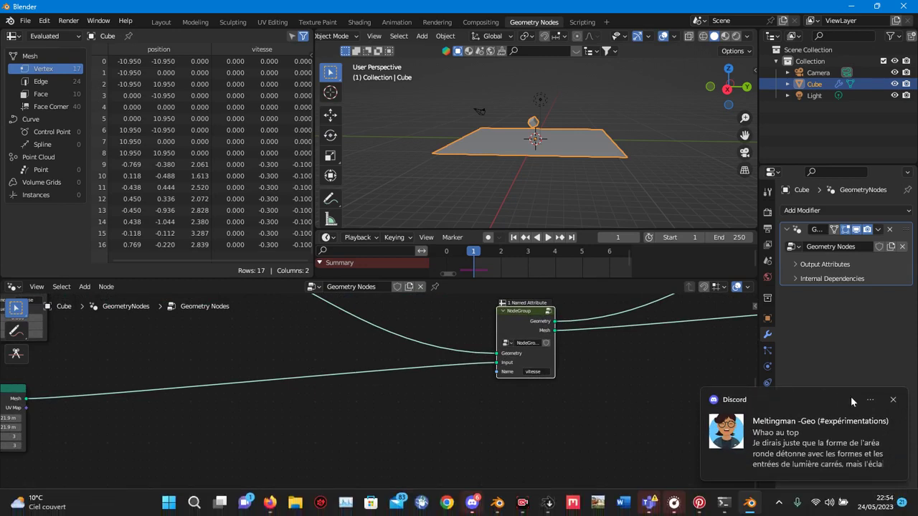
Step: Move the node group and its surrounding input and output nodes closer together to compact the node tree
click(893, 401)
scroll(344, 416, down, 6)
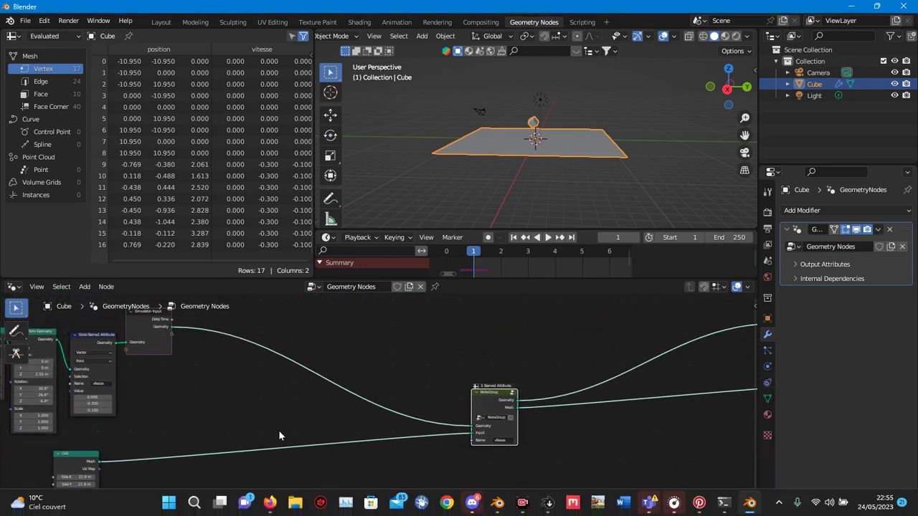
drag(254, 431, 288, 397)
drag(404, 373, 423, 404)
drag(423, 404, 315, 374)
drag(483, 330, 611, 396)
drag(556, 366, 357, 368)
middle_drag(336, 394, 414, 400)
scroll(416, 400, up, 5)
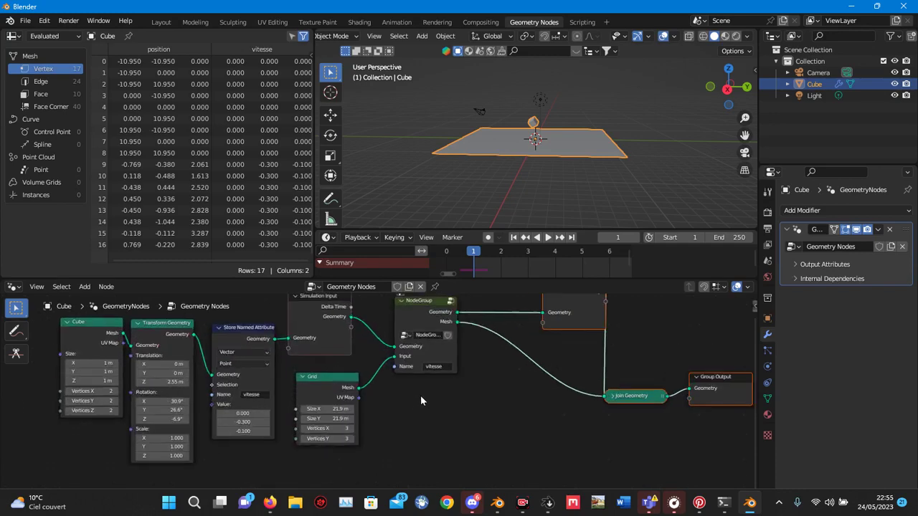
Step: Cut the link between the node group's Mesh output and Join Geometry
scroll(472, 398, up, 4)
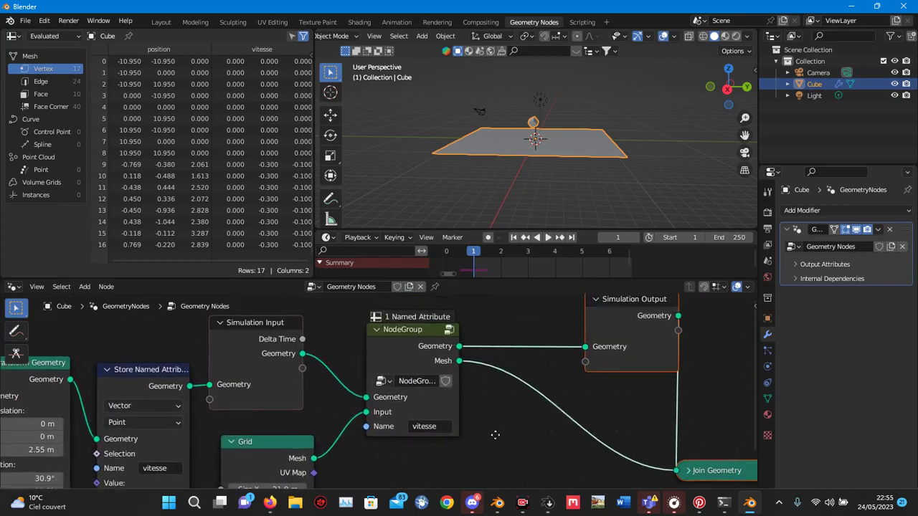
middle_drag(494, 435, 416, 324)
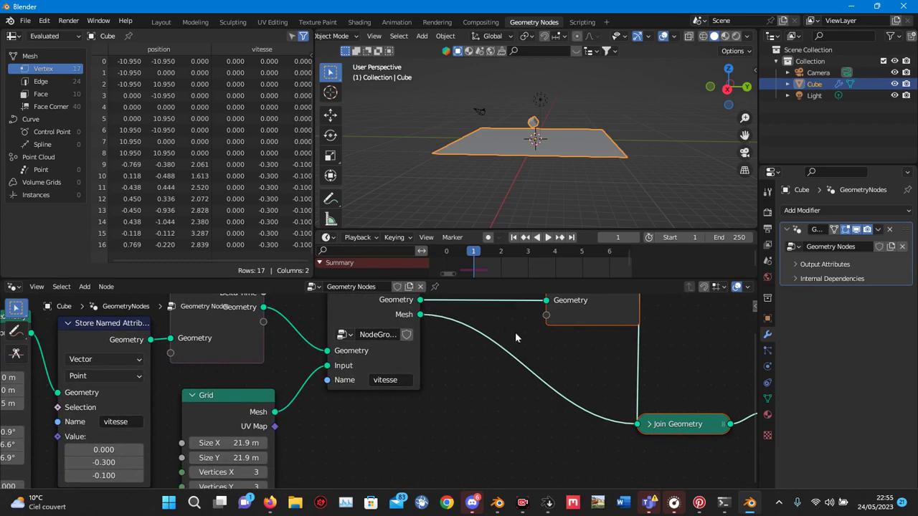
ctrl+right_drag(532, 356, 388, 440)
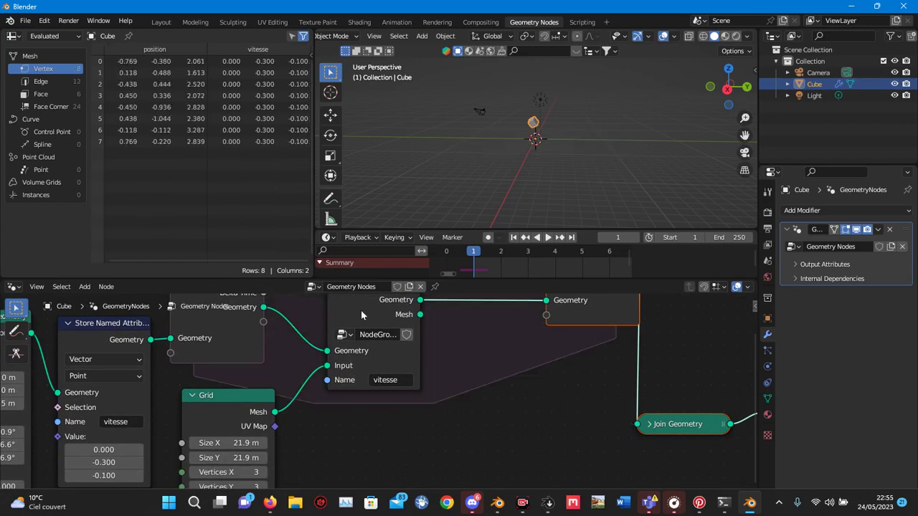
Step: Open the node group, remove its Mesh output from the group interface, and return to the parent tree
click(361, 310)
key(Tab)
key(n)
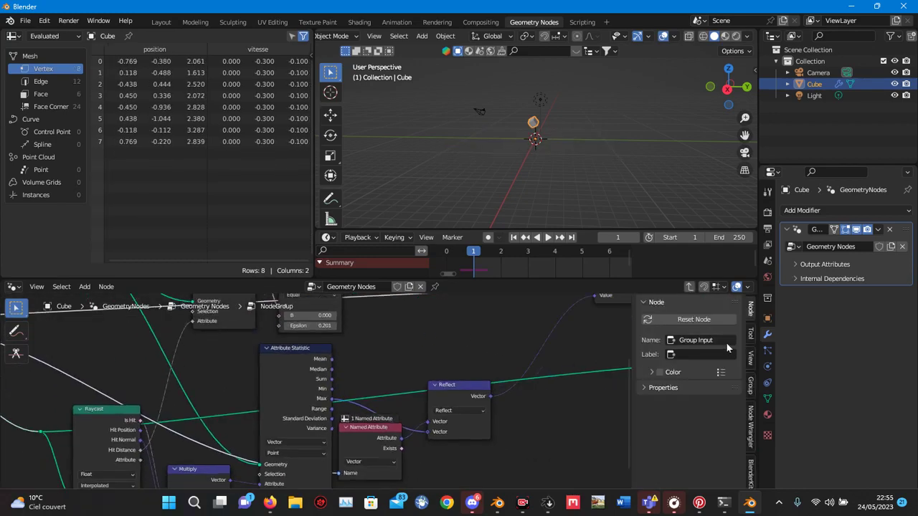
click(750, 416)
scroll(517, 409, down, 2)
click(535, 409)
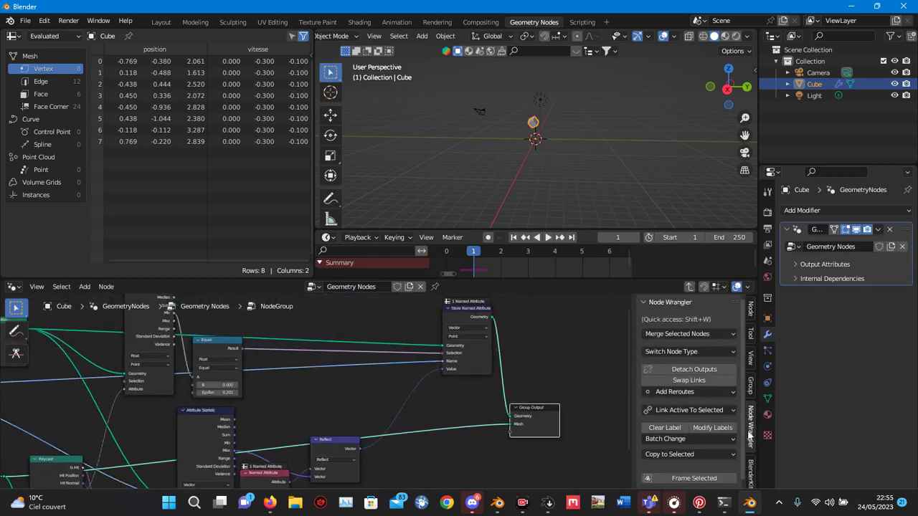
click(749, 386)
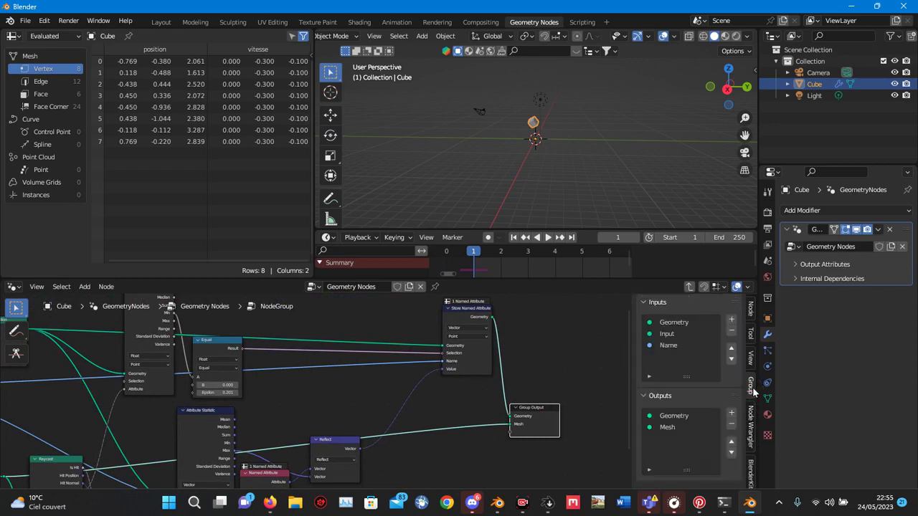
click(674, 427)
click(731, 423)
key(Tab)
key(Home)
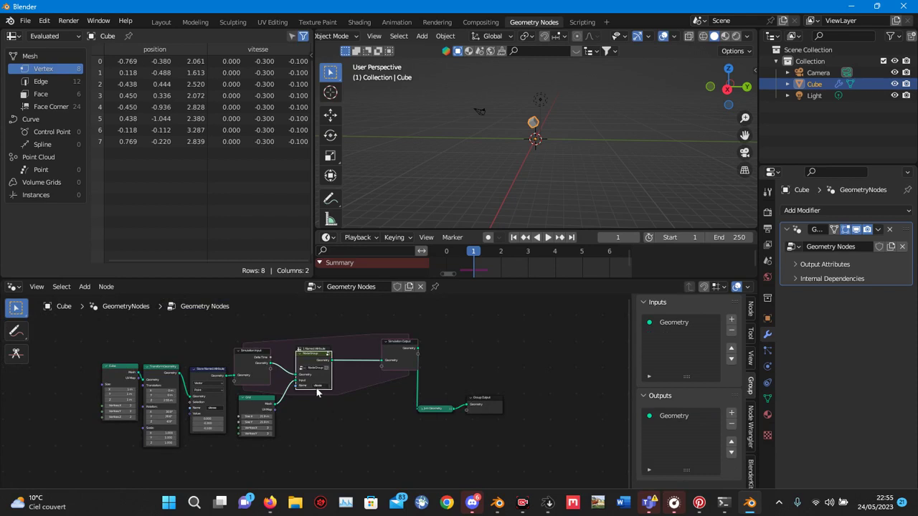
Step: Move Simulation Output next to the node group and play the simulation briefly
drag(398, 345, 362, 359)
scroll(306, 387, up, 1)
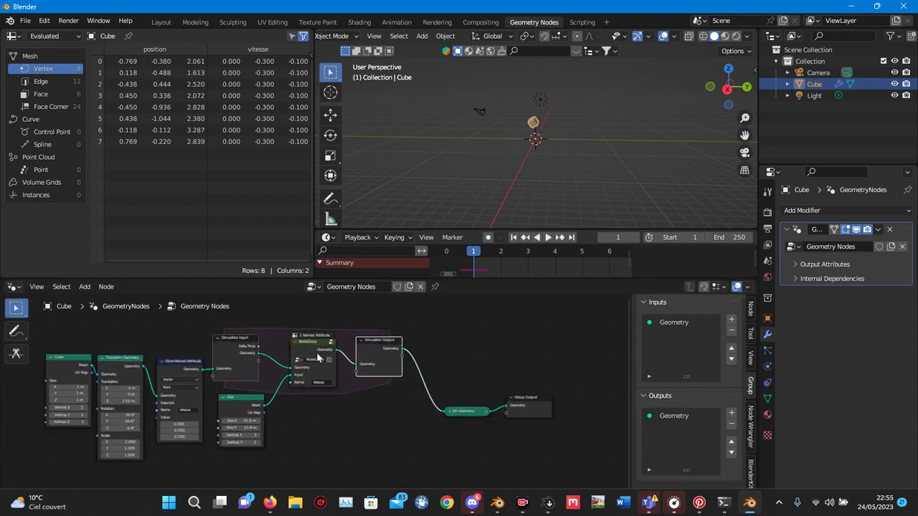
click(547, 238)
click(543, 238)
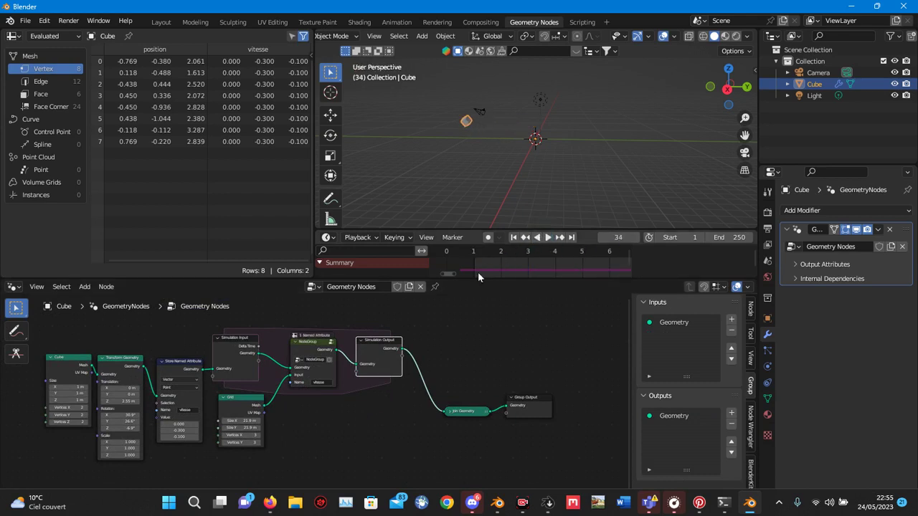
Step: Connect the Grid's Mesh to Join Geometry and delete the Grid node, keeping a reroute for its two links
drag(264, 406, 444, 412)
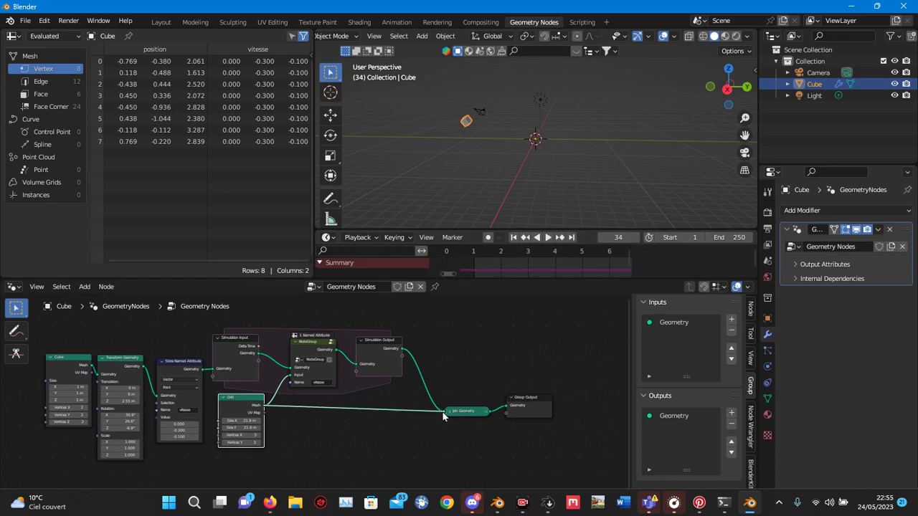
click(241, 400)
key(x)
middle_drag(275, 421, 304, 399)
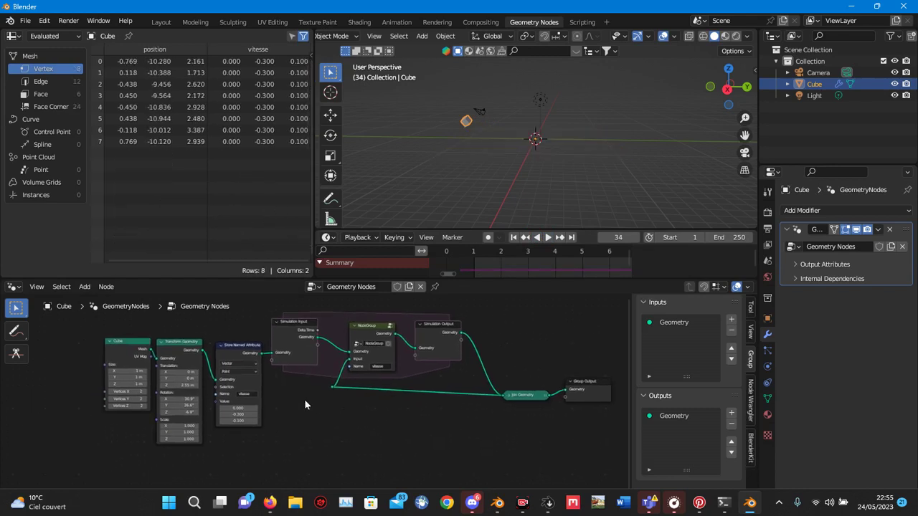
Step: Add a UV Sphere node in the Grid's place and connect its Mesh to the reroute
right_click(308, 390)
mouse_move(332, 391)
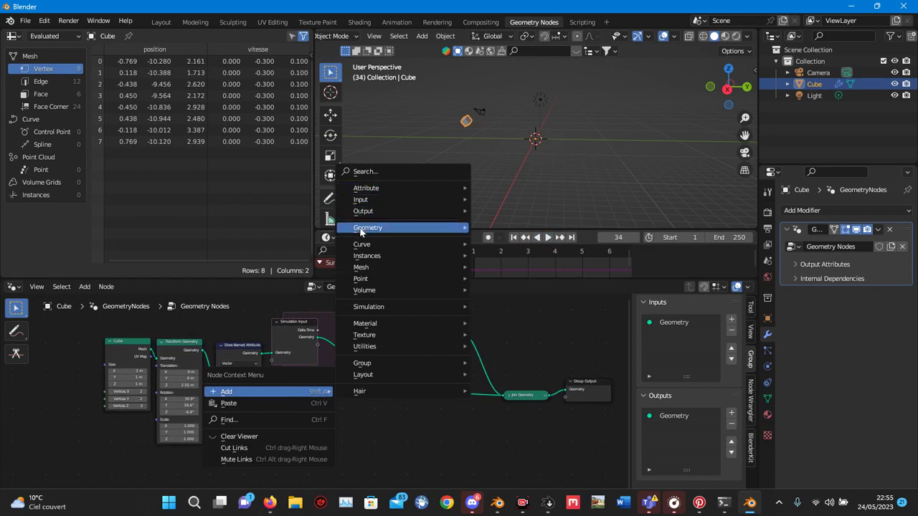
mouse_move(408, 267)
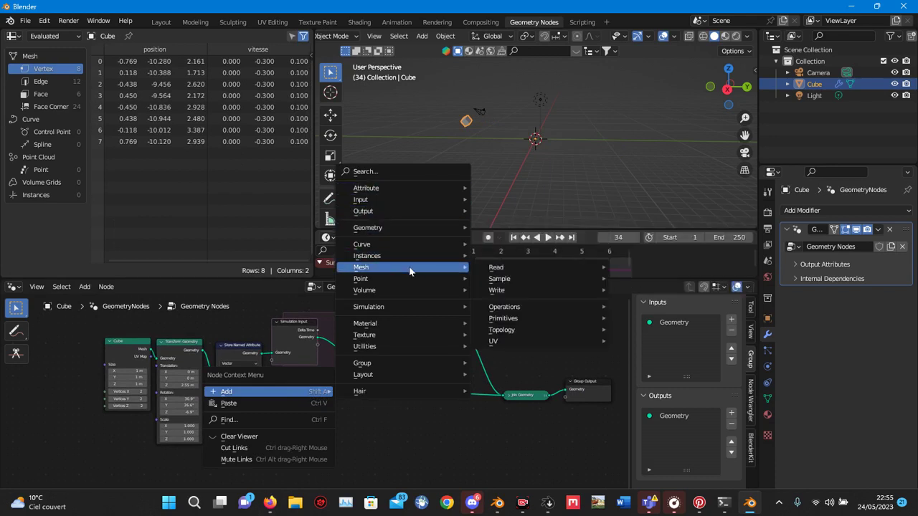
mouse_move(521, 320)
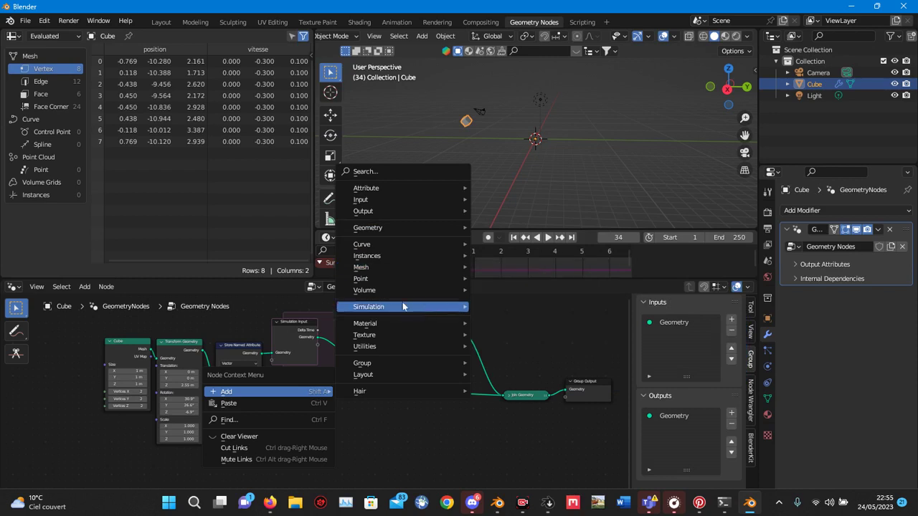
mouse_move(490, 322)
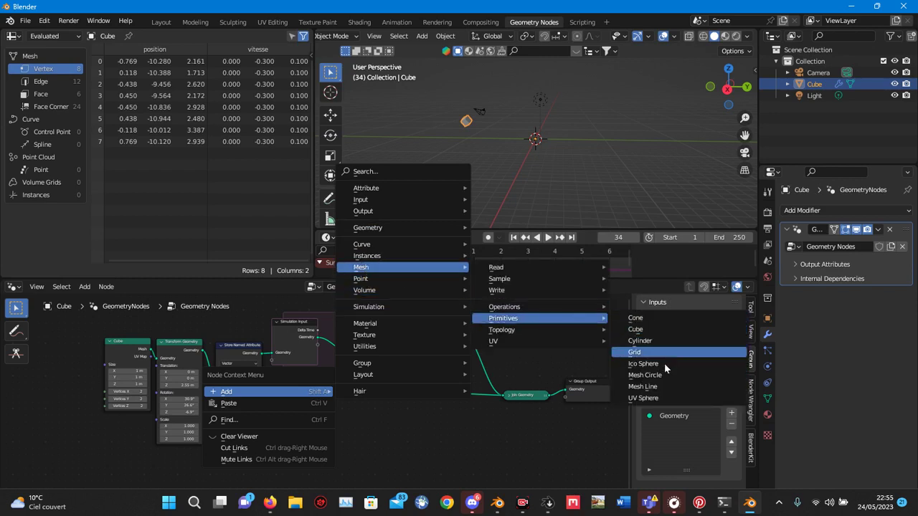
click(616, 409)
click(283, 393)
scroll(283, 393, up, 2)
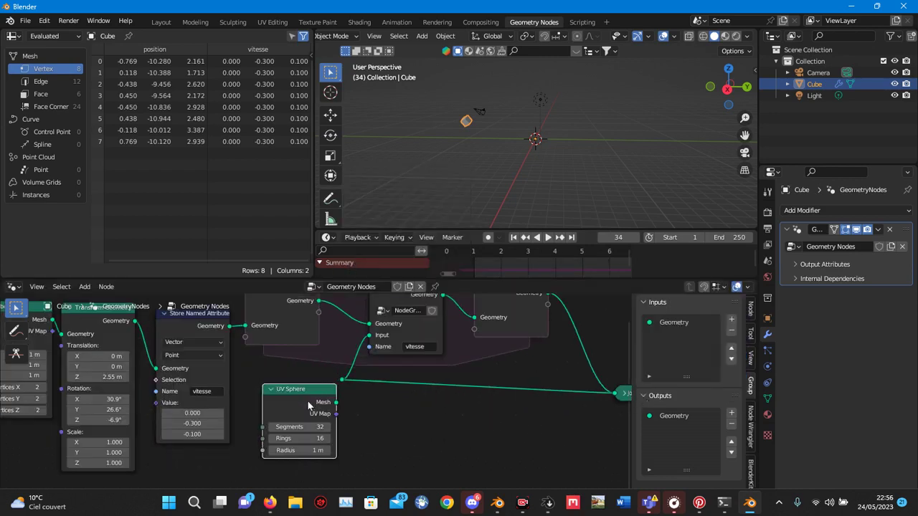
click(324, 406)
mouse_move(339, 388)
mouse_down()
mouse_move(321, 389)
mouse_move(342, 380)
mouse_up()
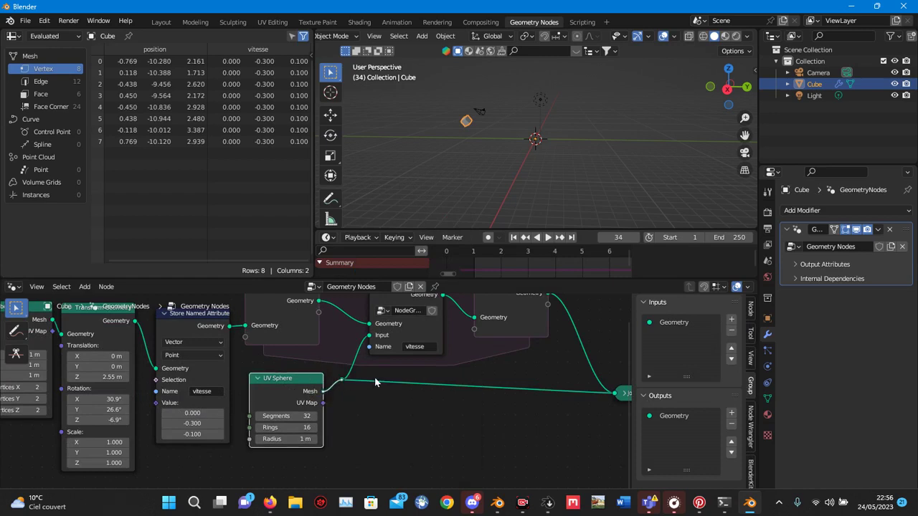
Step: Return to the first frame and set the UV Sphere's radius to 6 m
click(514, 239)
middle_drag(246, 394, 299, 391)
scroll(299, 391, up, 1)
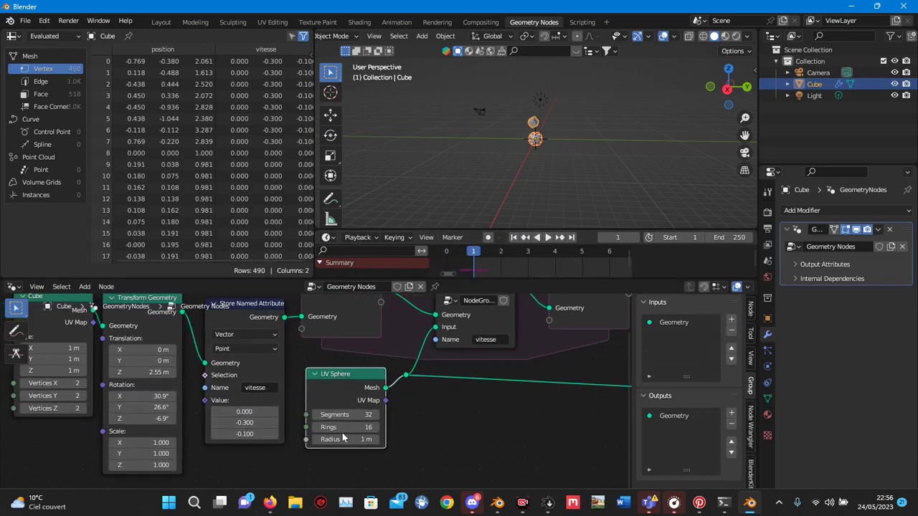
drag(342, 439, 402, 439)
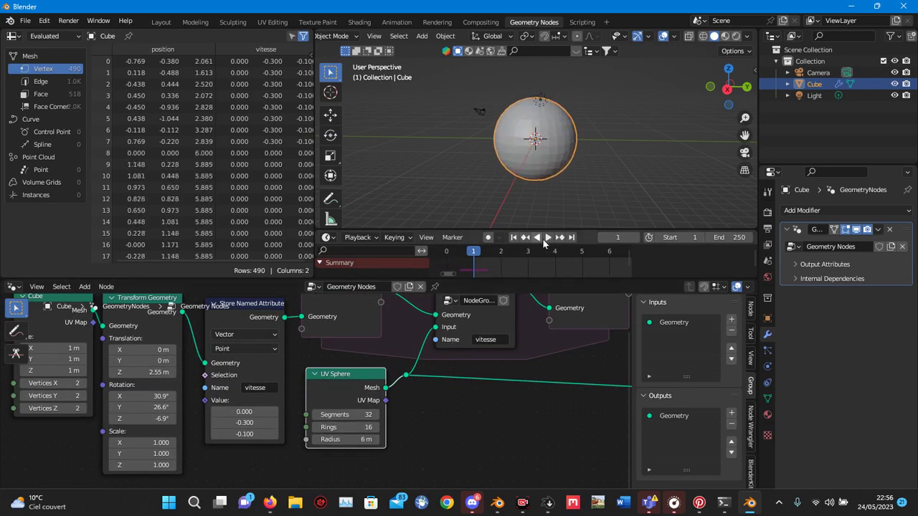
Step: Turn on X-ray in the viewport and play the simulation with the cube inside the sphere
click(688, 36)
scroll(567, 165, up, 4)
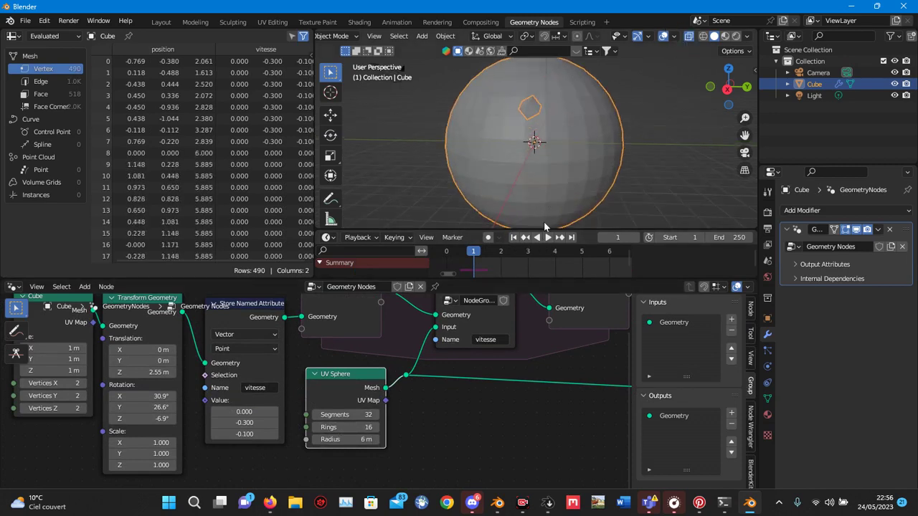
click(549, 238)
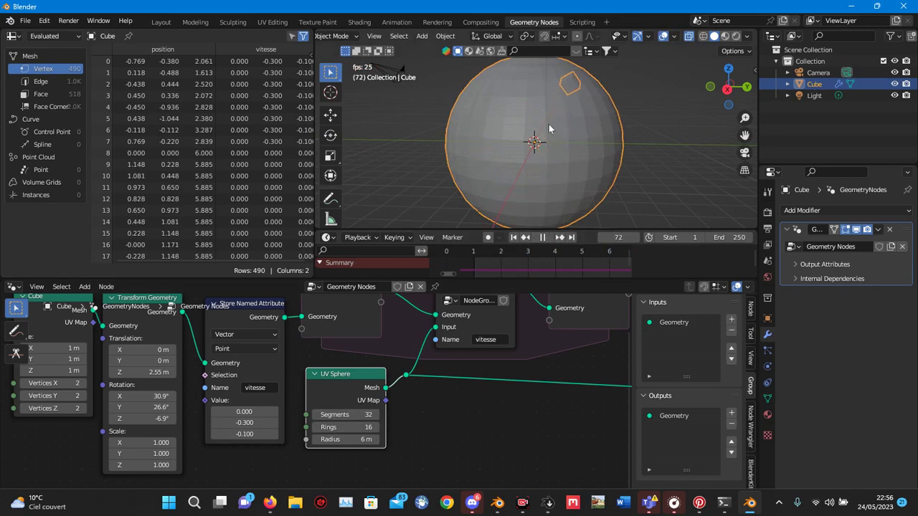
Step: Apply Shade Smooth to the Cube object in the viewport
mouse_move(545, 147)
middle_down()
mouse_move(650, 152)
mouse_move(612, 147)
mouse_move(624, 216)
mouse_move(558, 206)
mouse_move(553, 187)
middle_up()
right_click(562, 158)
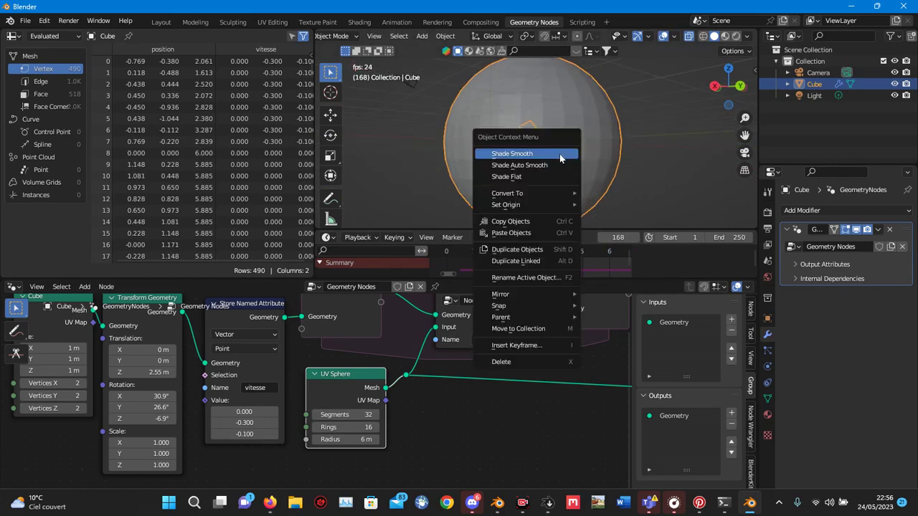
click(555, 155)
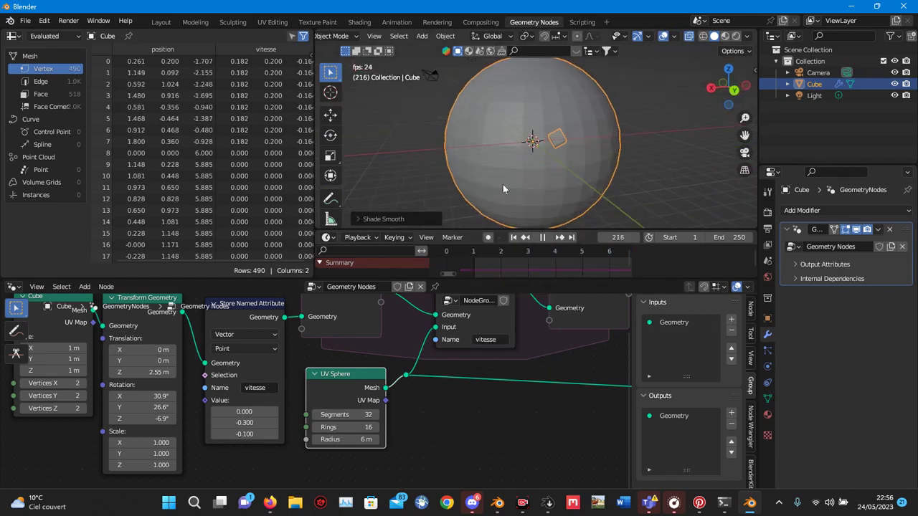
Step: Move the UV Sphere node clear of the other nodes and insert a Set Shade Smooth node on its Mesh output
drag(407, 347, 322, 453)
shift+scroll(437, 356, down, 2)
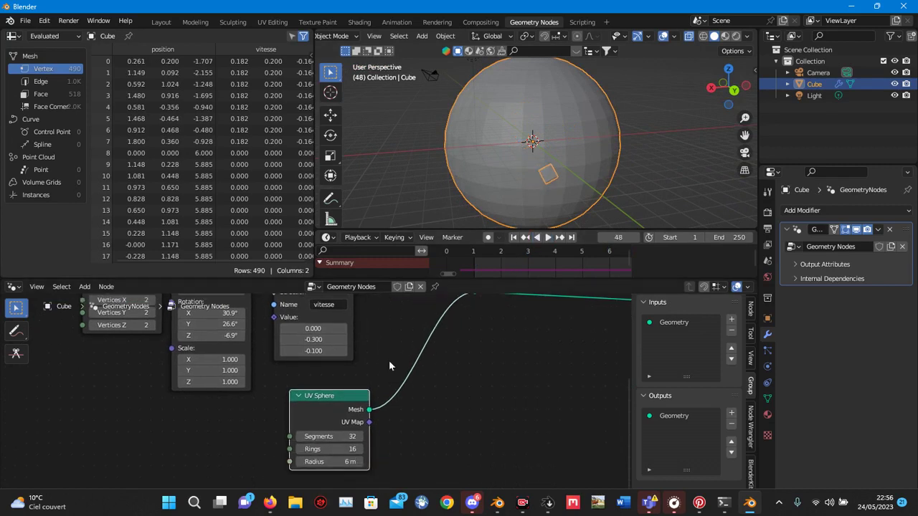
right_click(389, 360)
mouse_move(545, 198)
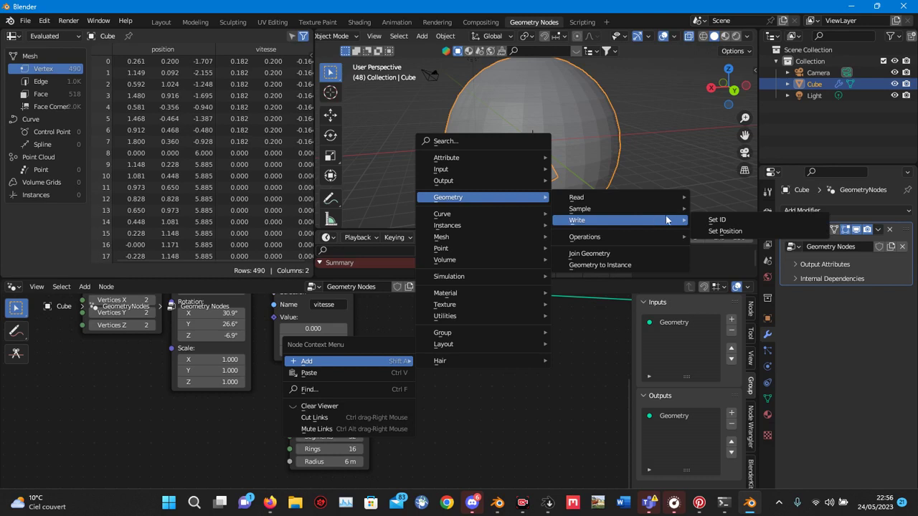
mouse_move(609, 212)
mouse_move(515, 239)
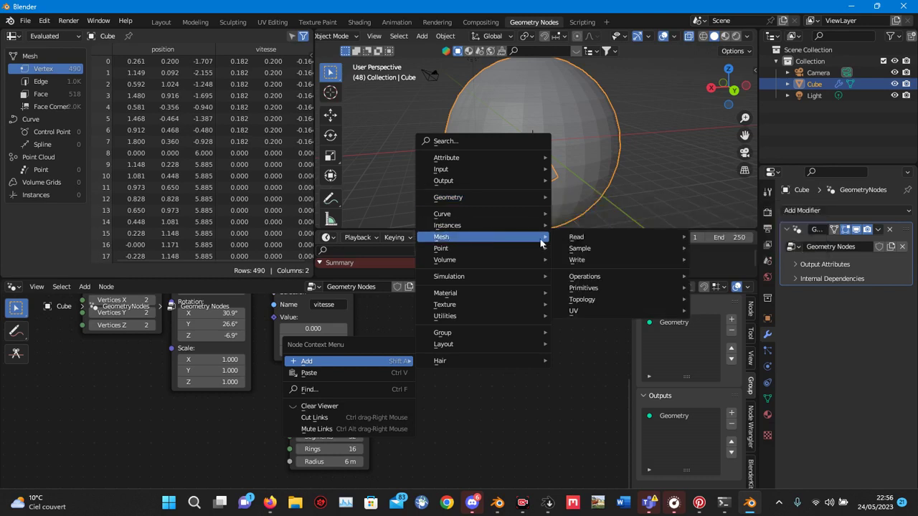
mouse_move(591, 257)
click(713, 259)
click(401, 388)
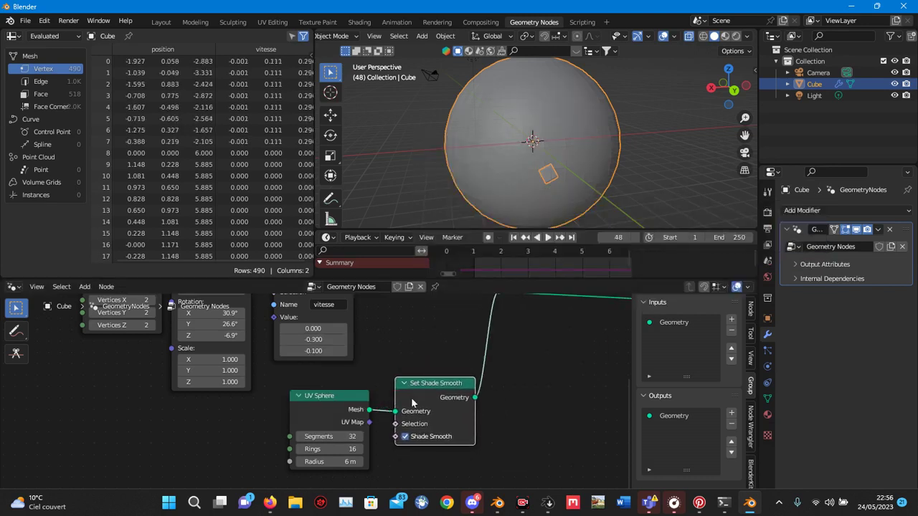
Step: Replay the simulation from the first frame and examine how the cube bounces inside the smooth-shaded sphere
click(515, 238)
click(548, 238)
scroll(557, 169, up, 3)
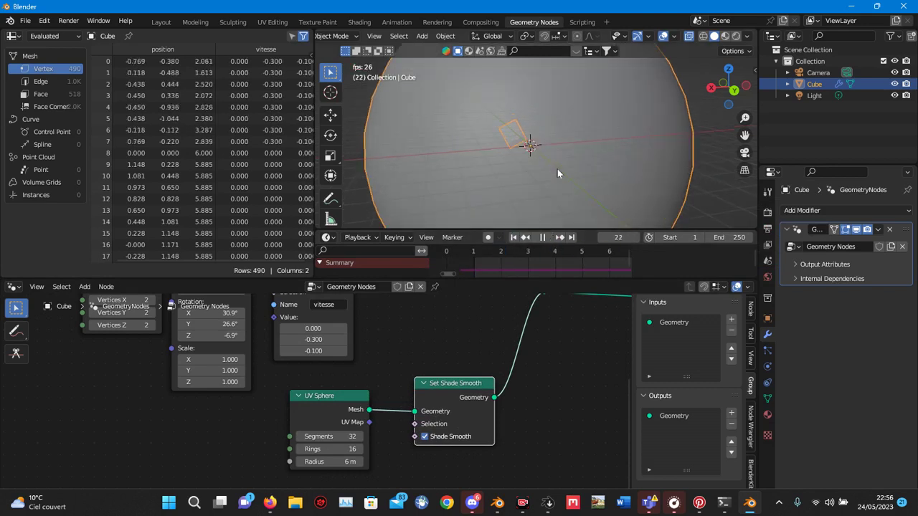
scroll(558, 169, down, 3)
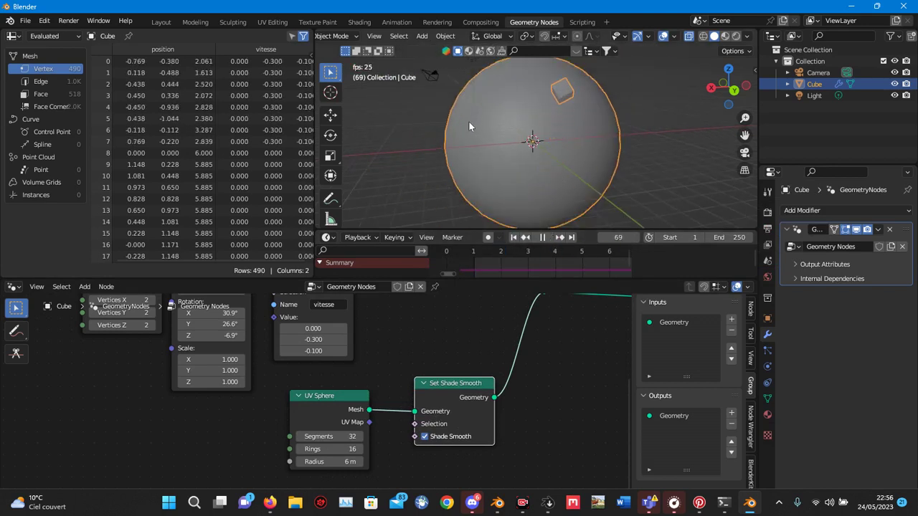
middle_drag(535, 192, 636, 185)
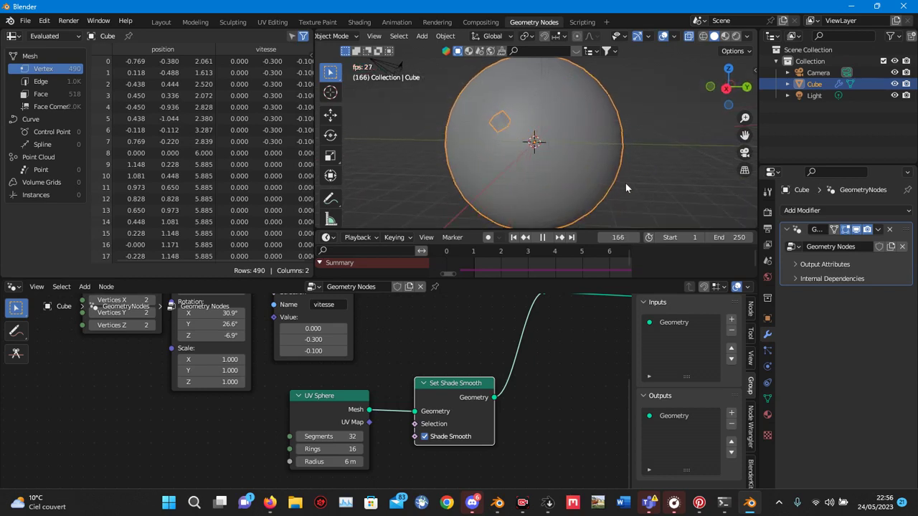
middle_drag(625, 182, 533, 185)
scroll(346, 394, down, 6)
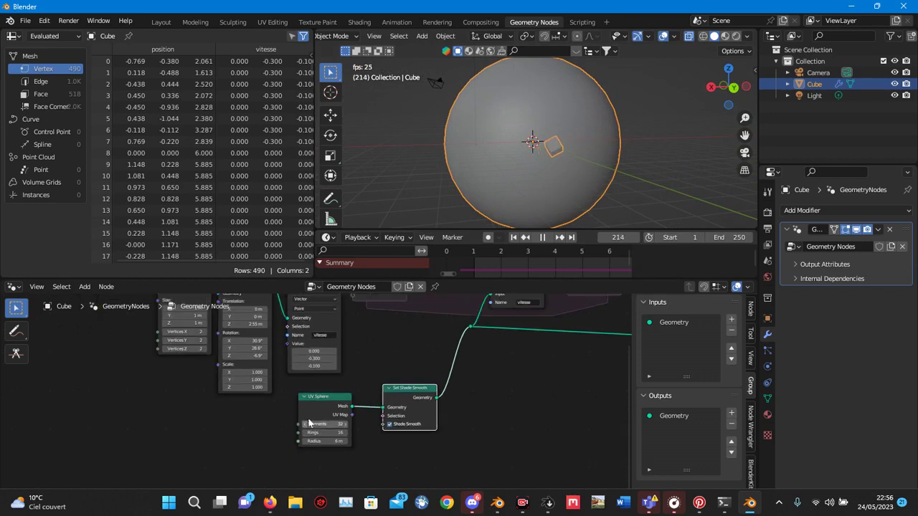
scroll(345, 395, up, 3)
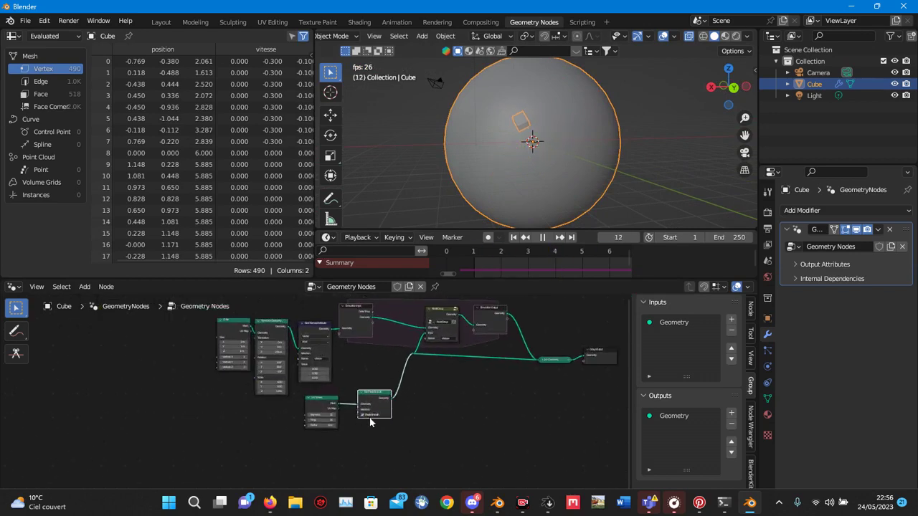
scroll(388, 338, up, 5)
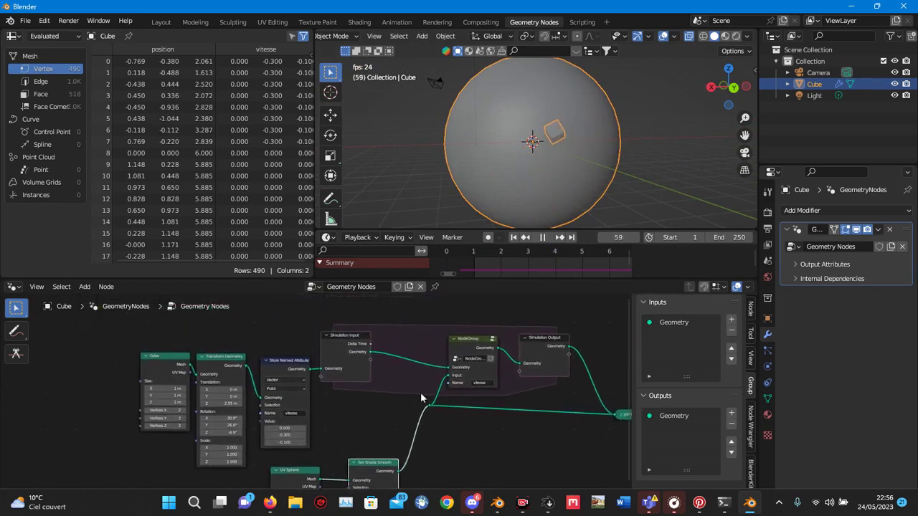
Step: Duplicate the linked Cube, Transform Geometry and Store Named Attribute nodes and place the copy above the originals
mouse_move(459, 359)
mouse_down()
mouse_move(470, 348)
mouse_move(447, 359)
mouse_up()
middle_drag(246, 379, 262, 421)
drag(129, 367, 286, 422)
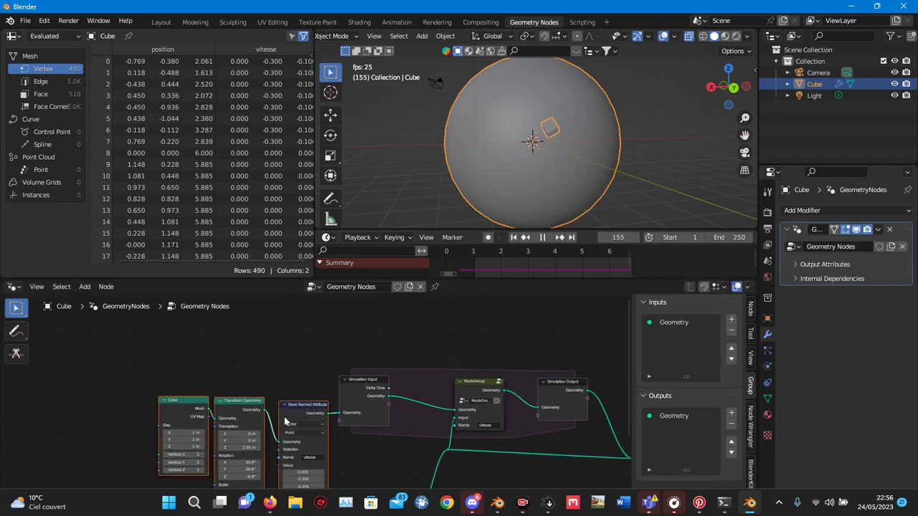
key(shift+d)
click(272, 304)
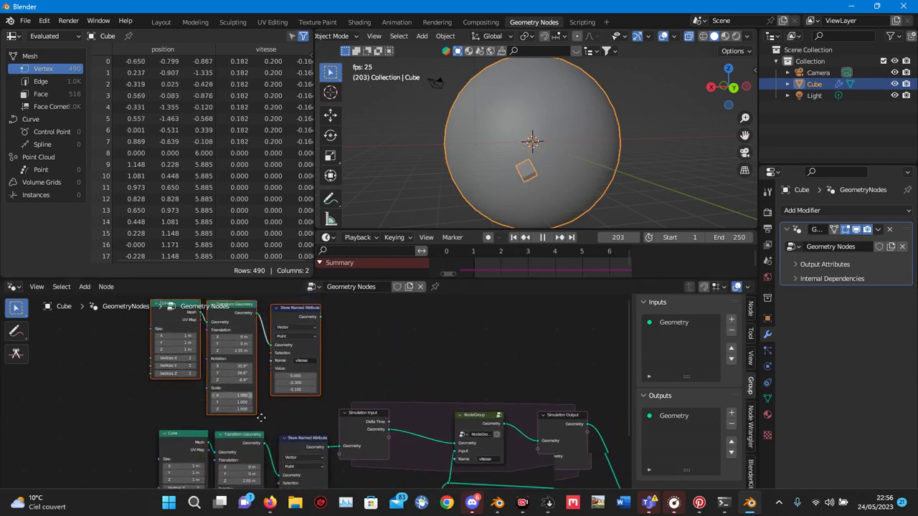
Step: Stop the playback and set the copied Store Named Attribute node's name to vitesse1
scroll(312, 391, up, 2)
click(319, 376)
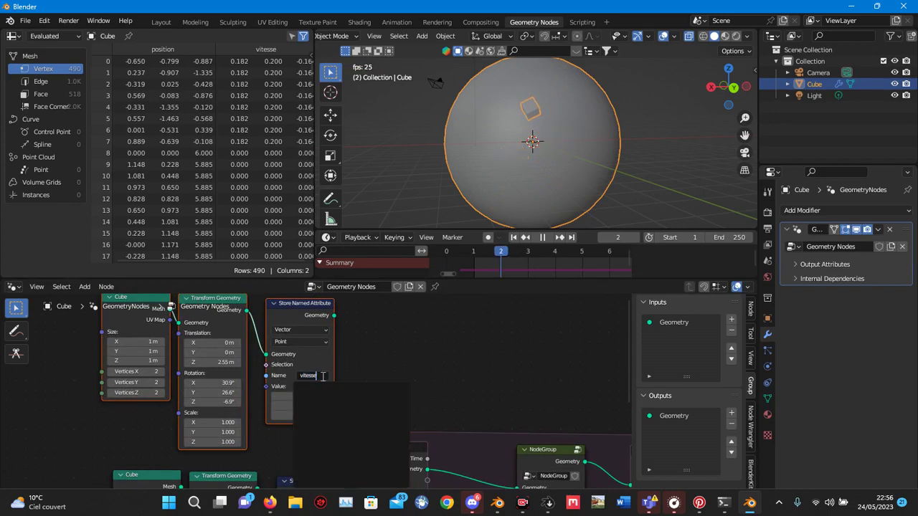
click(383, 365)
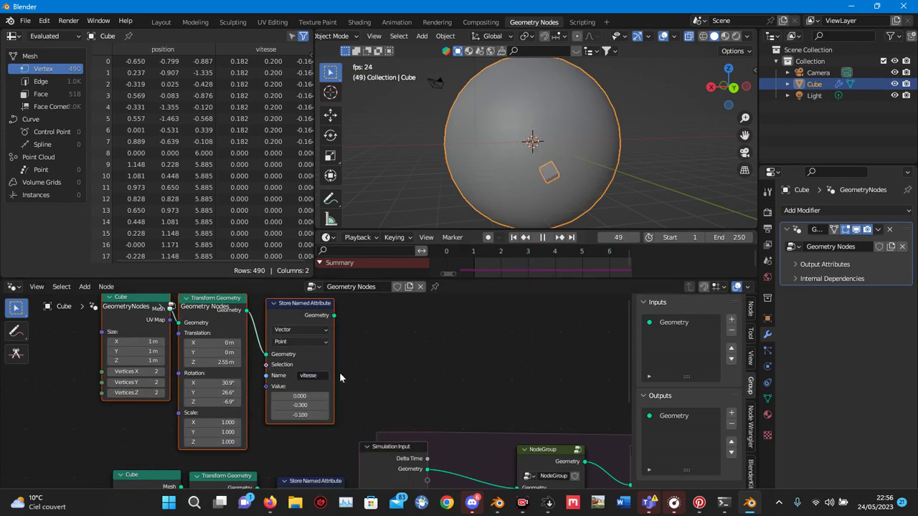
click(542, 238)
scroll(362, 337, up, 2)
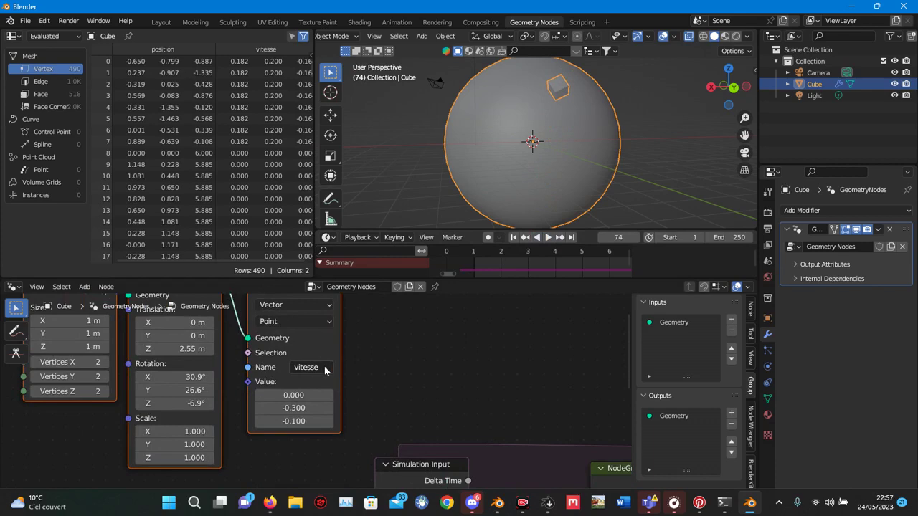
click(325, 367)
key(Escape)
scroll(359, 380, down, 2)
scroll(313, 394, up, 2)
click(327, 369)
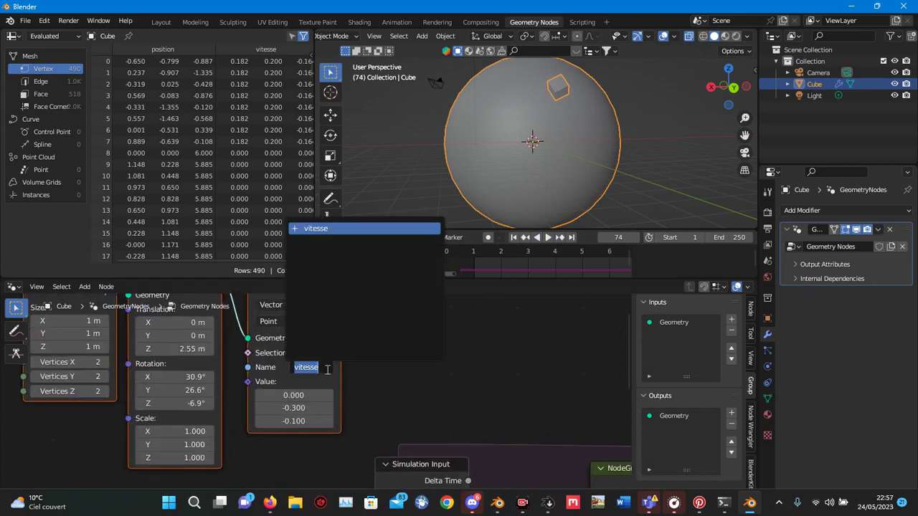
key(BackSpace)
key(Return)
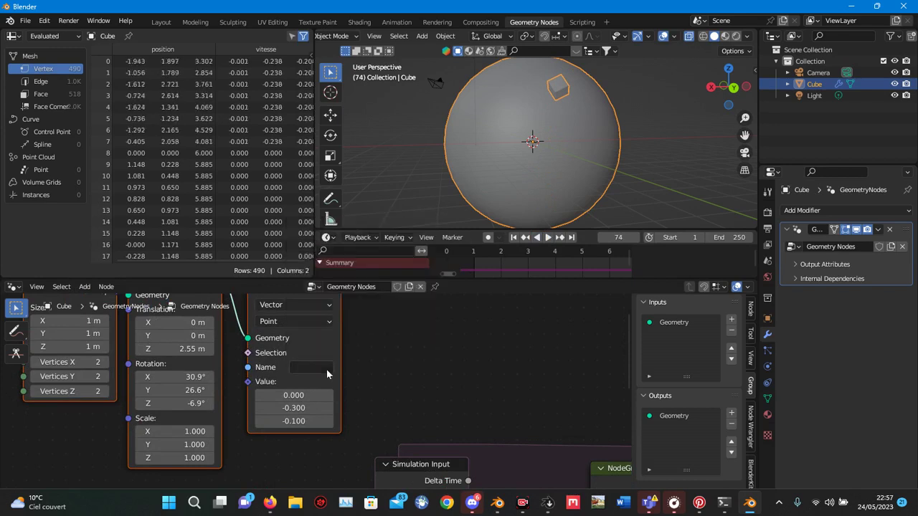
click(314, 370)
text(vitesse1)
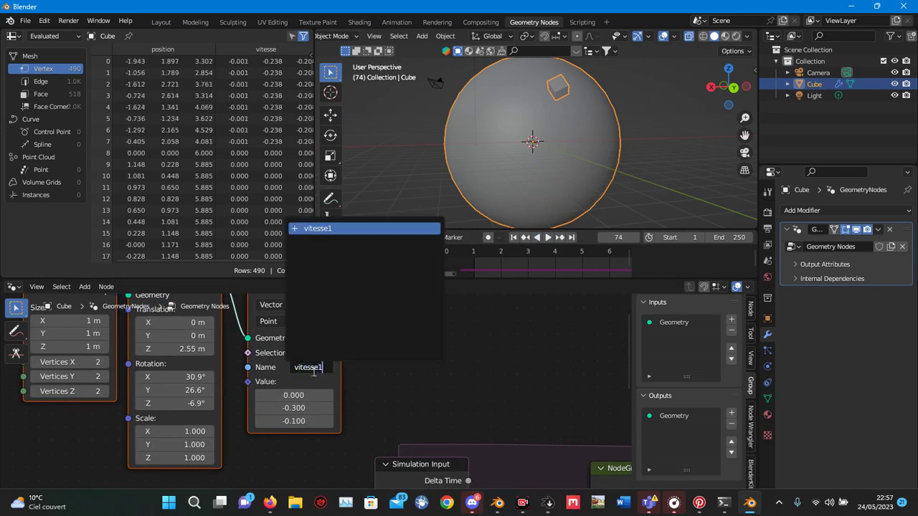
key(Return)
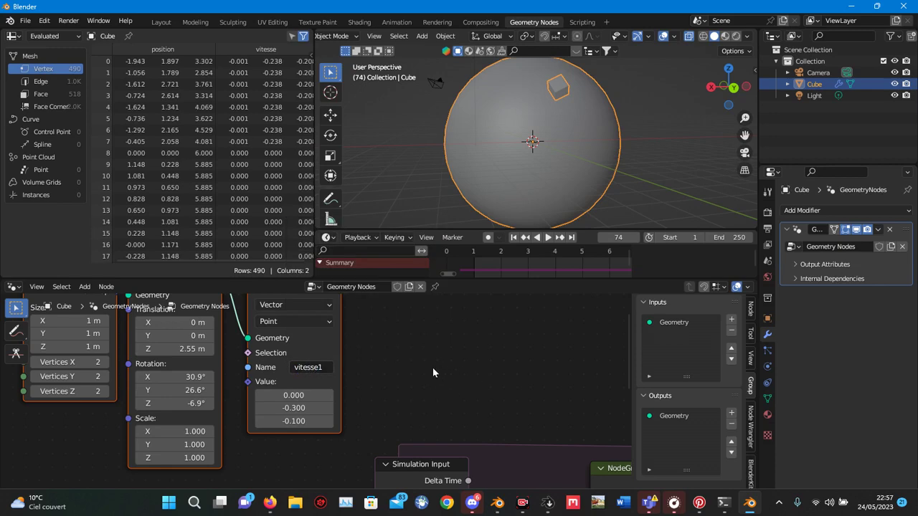
Step: Link the copied Store Named Attribute node's geometry to a new second geometry input on the Simulation Input node
scroll(438, 367, down, 2)
scroll(227, 357, down, 1)
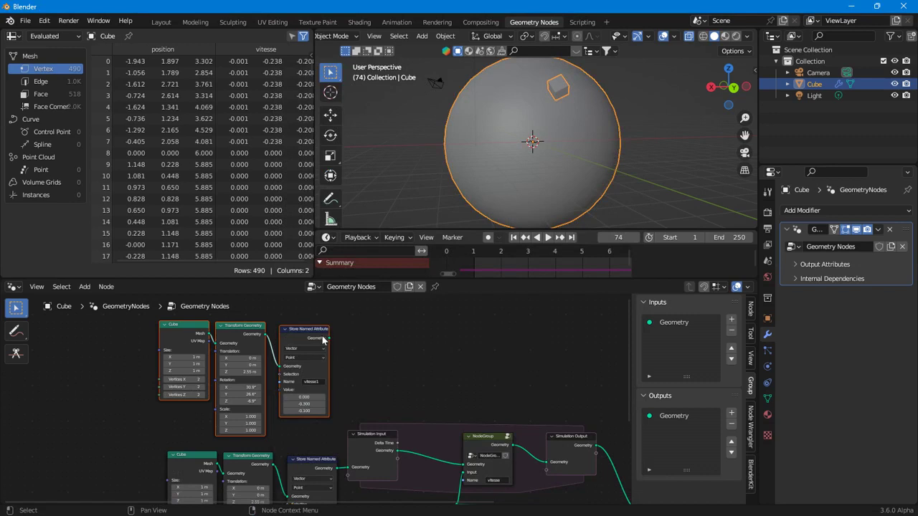
drag(323, 340, 352, 482)
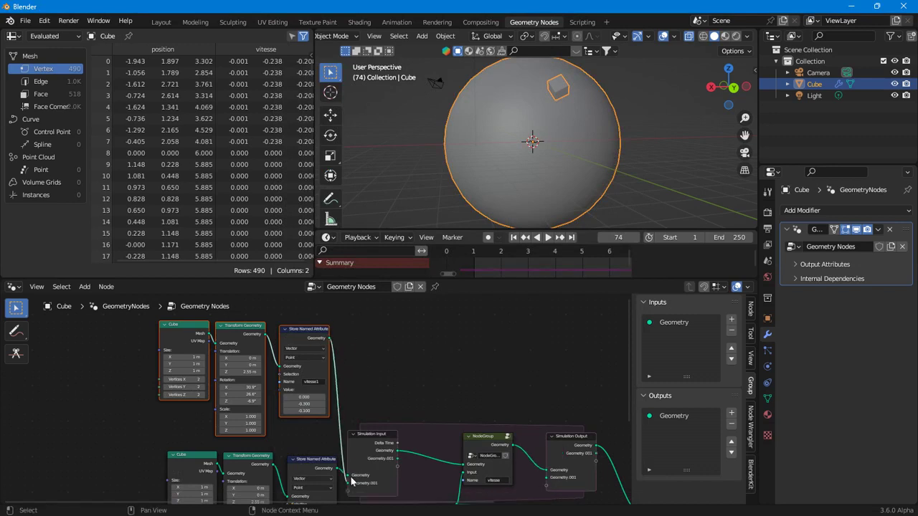
middle_drag(402, 480, 327, 413)
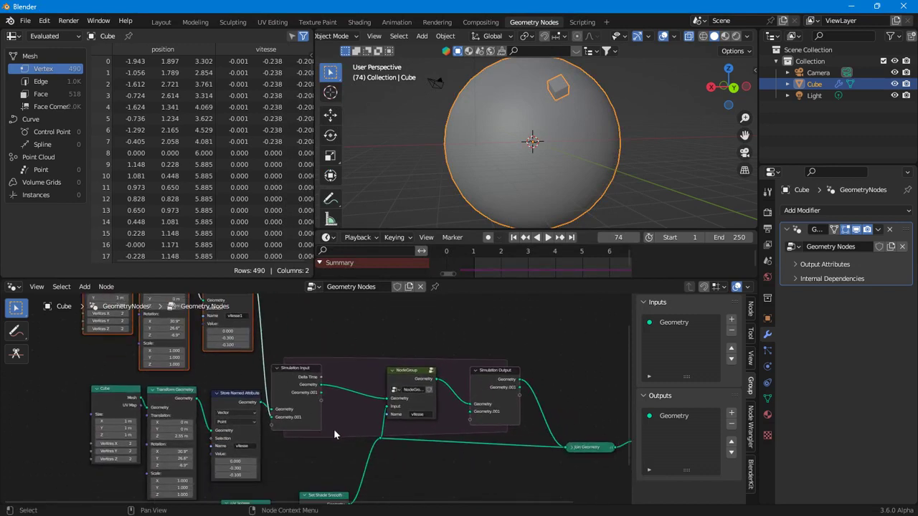
Step: Link Geometry.001 from Simulation Input to Simulation Output and move the NodeGroup node up clear of that link
scroll(329, 412, up, 2)
drag(322, 391, 511, 417)
middle_drag(496, 438, 453, 451)
drag(490, 386, 504, 358)
drag(380, 383, 386, 325)
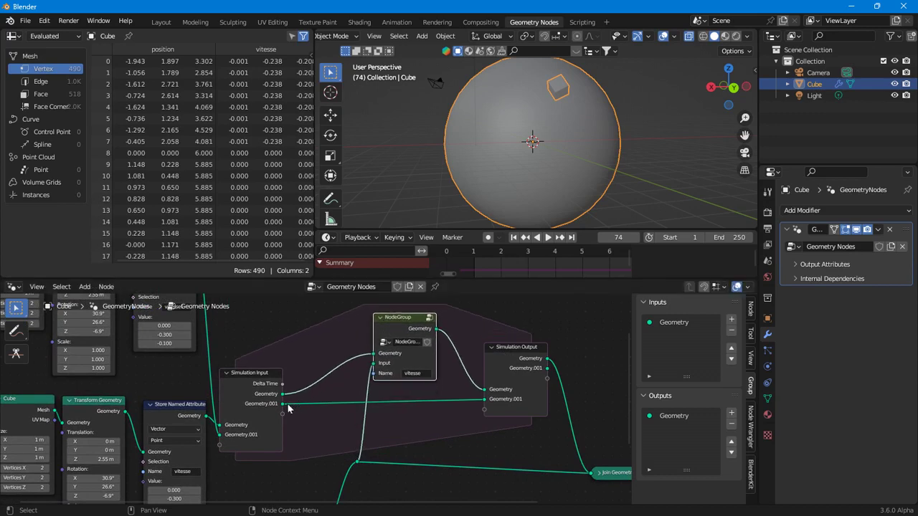
Step: Link the Simulation Output's Geometry.001 to Join Geometry and play the simulation
middle_drag(502, 434, 380, 416)
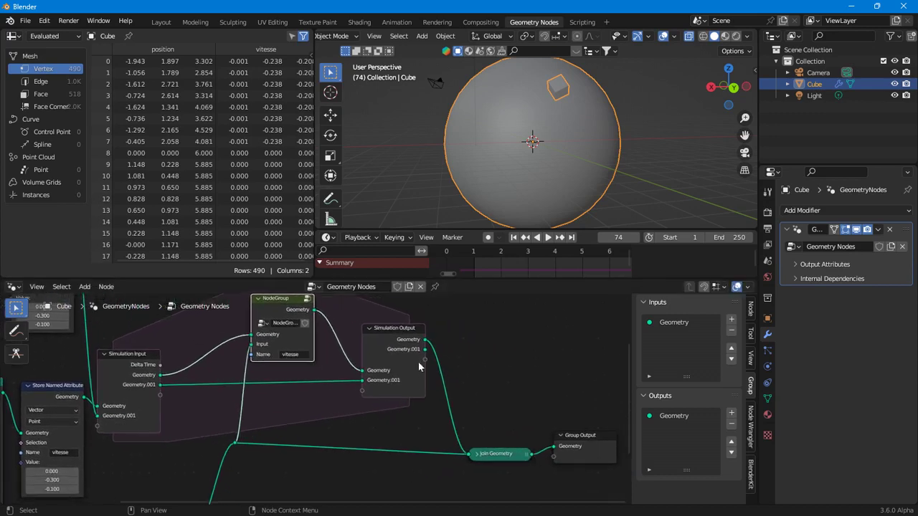
drag(426, 351, 472, 453)
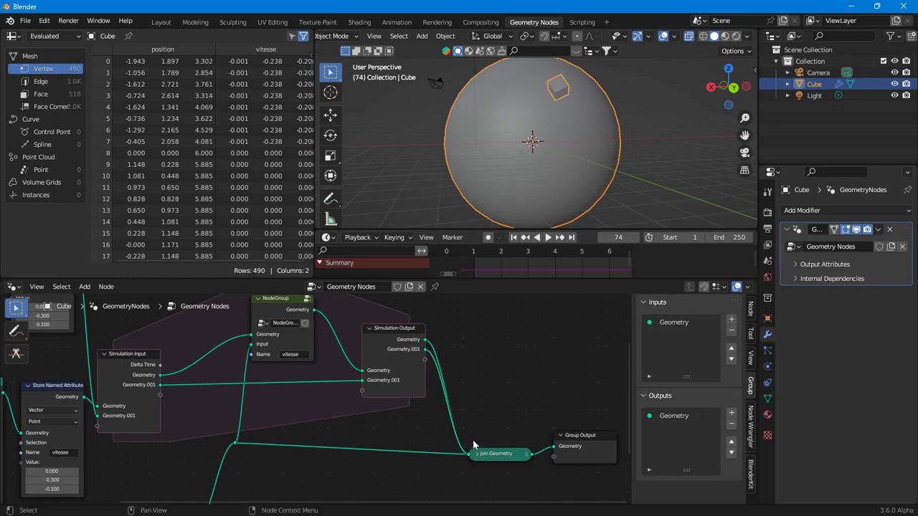
click(547, 238)
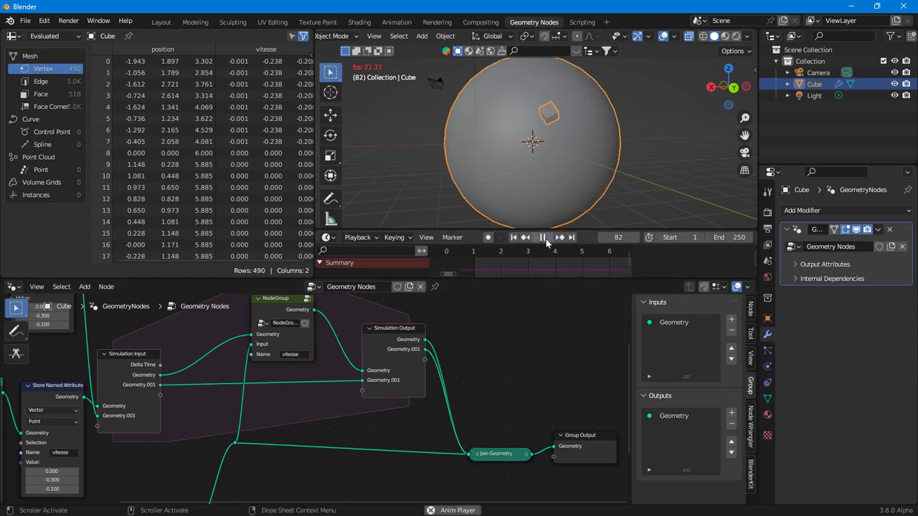
Step: Attach a Viewer node to the Simulation Output's Geometry.001 and play the simulation from the first frame
scroll(534, 169, up, 3)
middle_drag(533, 170, 642, 167)
middle_drag(91, 319, 260, 381)
scroll(277, 307, down, 2)
scroll(364, 375, up, 3)
middle_drag(365, 375, 282, 362)
ctrl+shift+click(511, 399)
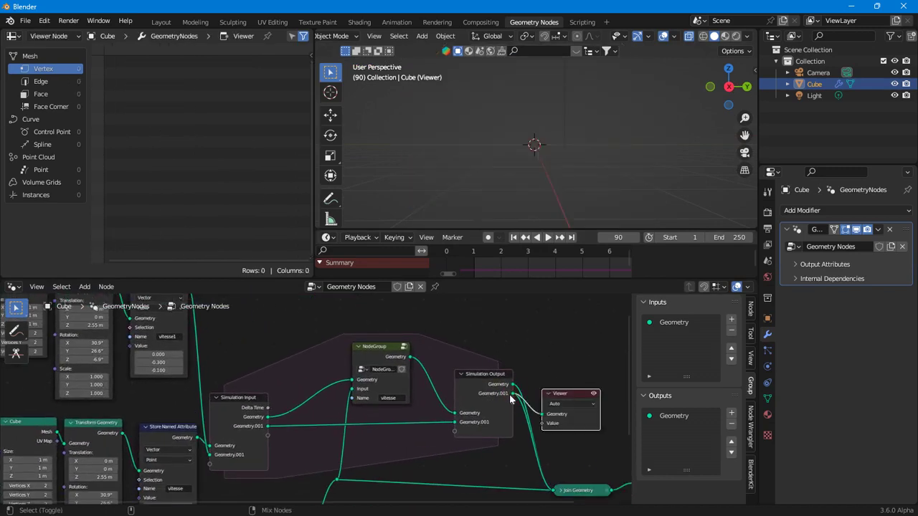
click(514, 240)
click(549, 238)
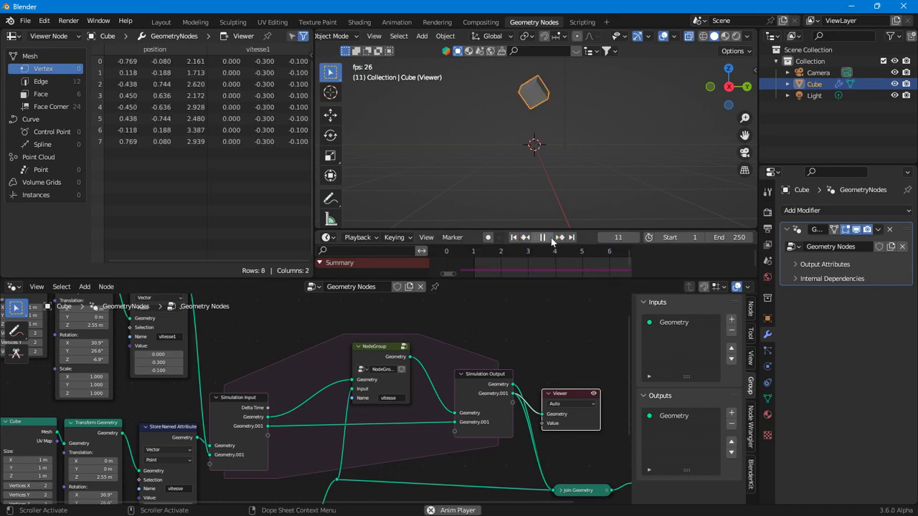
key(Escape)
Step: Switch the Viewer to the Join Geometry output and briefly play the simulation with both cubes
scroll(517, 363, down, 2)
scroll(516, 363, down, 2)
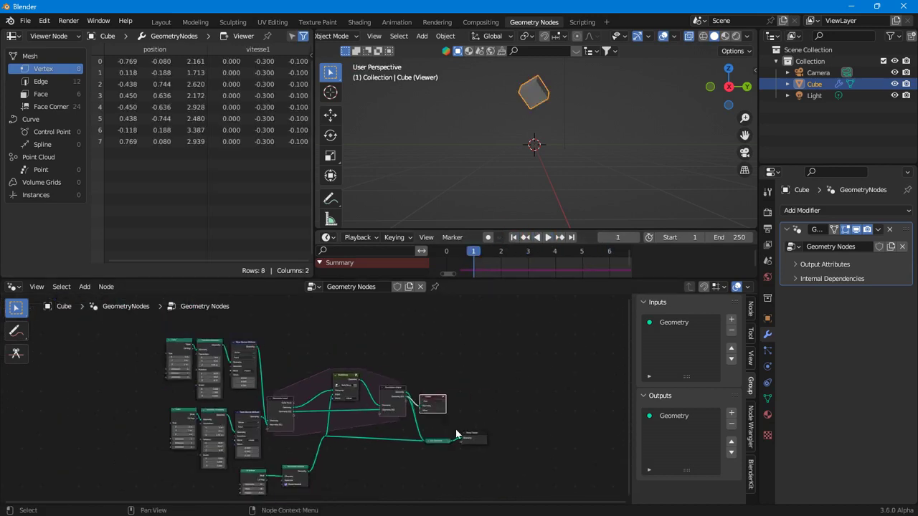
ctrl+shift+click(441, 438)
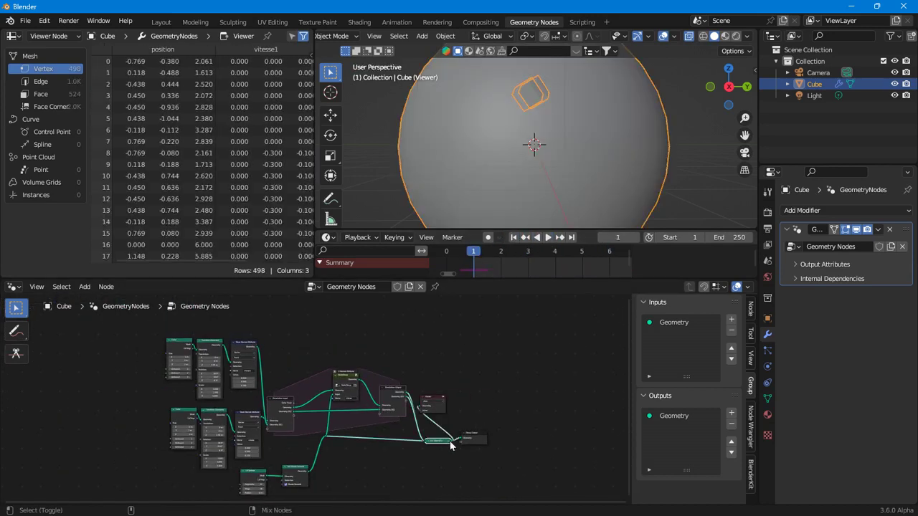
click(546, 237)
click(547, 238)
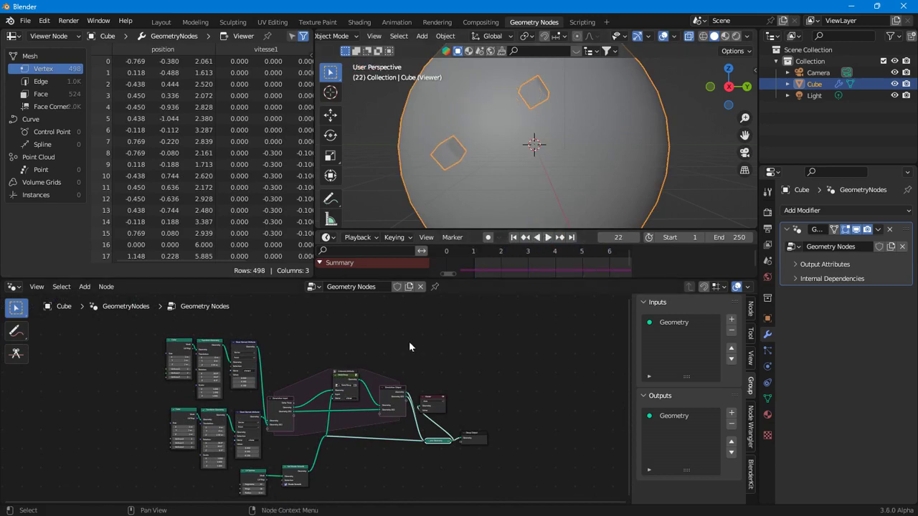
Step: Duplicate the NodeGroup node onto the Geometry.001 link in the simulation zone and clear the copy's Name field
scroll(378, 392, up, 2)
scroll(429, 401, up, 1)
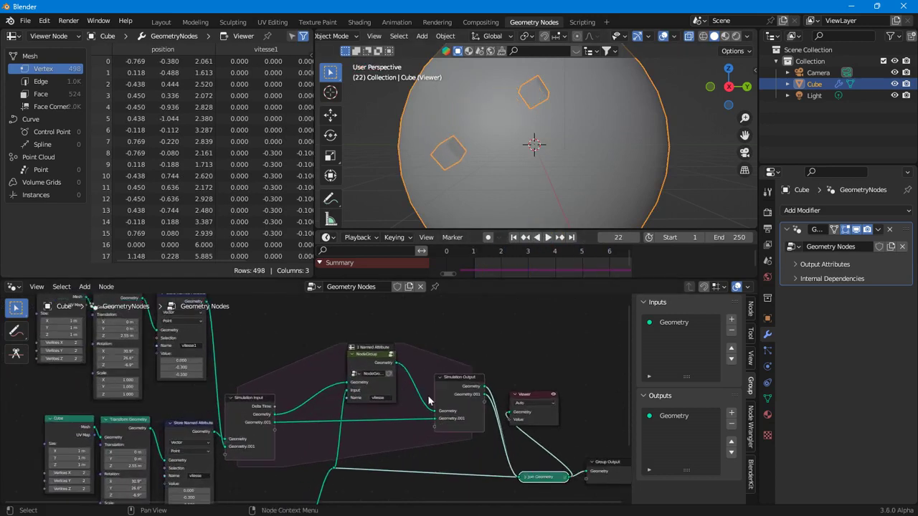
right_click(378, 366)
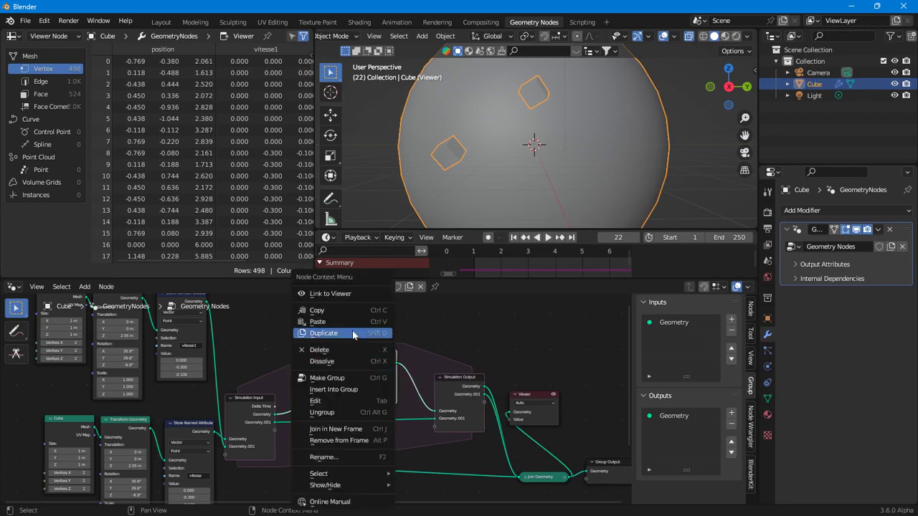
click(353, 334)
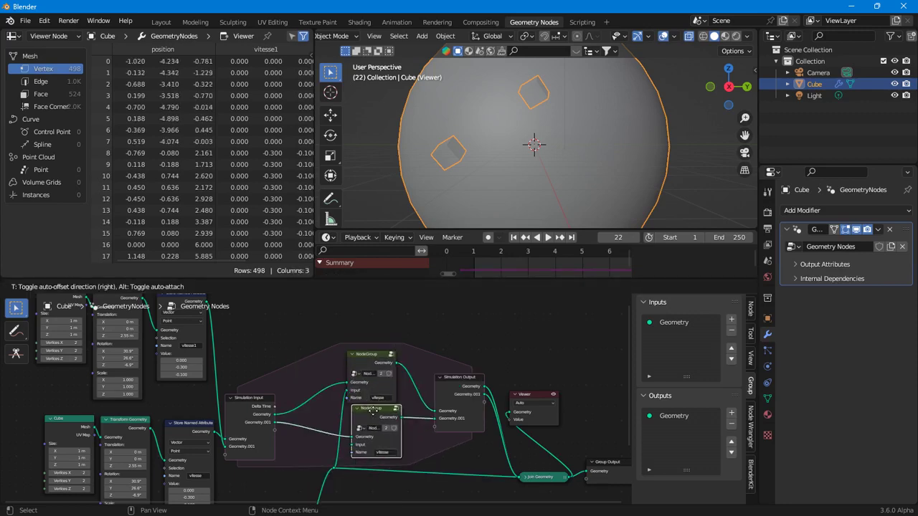
click(372, 410)
scroll(387, 405, up, 3)
click(404, 371)
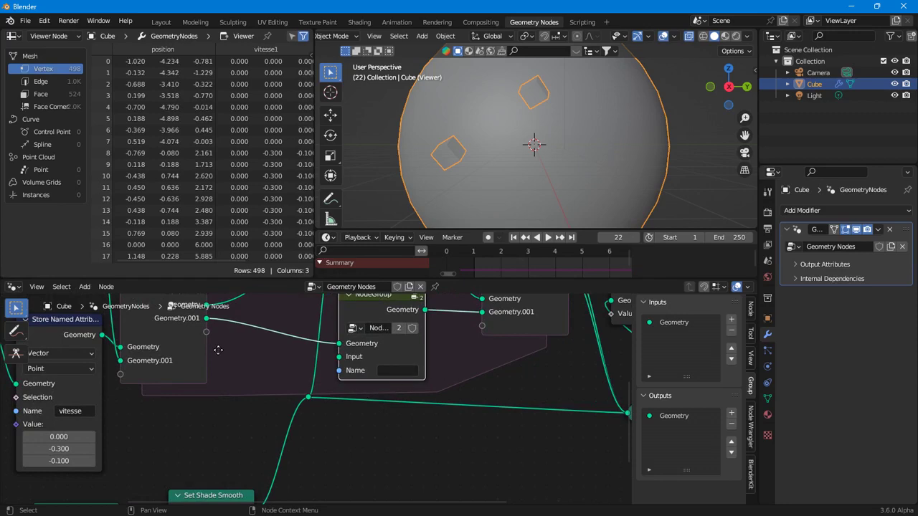
Step: Set the Y component of the vitesse1 Store Named Attribute value to 0.300
scroll(409, 451, down, 3)
scroll(409, 451, up, 2)
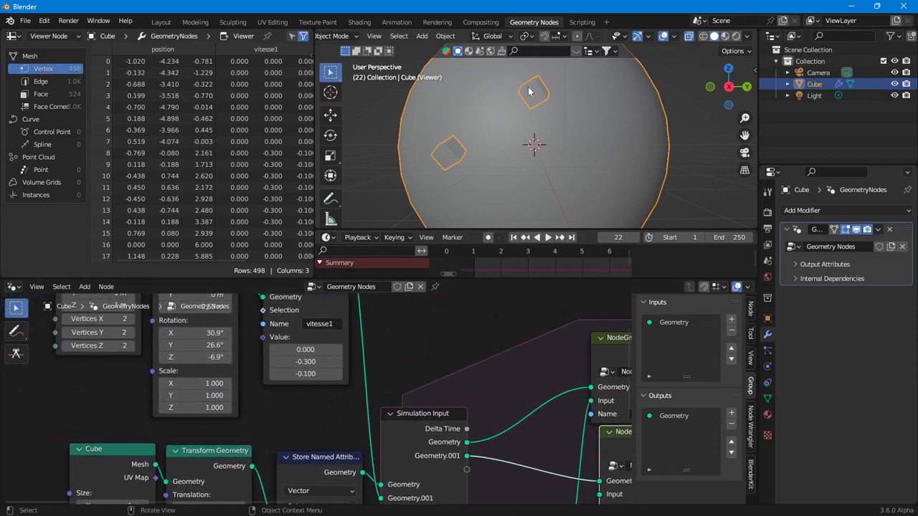
scroll(238, 391, up, 2)
middle_drag(135, 364, 181, 405)
click(393, 390)
click(393, 389)
click(393, 389)
click(393, 389)
click(394, 389)
click(393, 390)
click(394, 389)
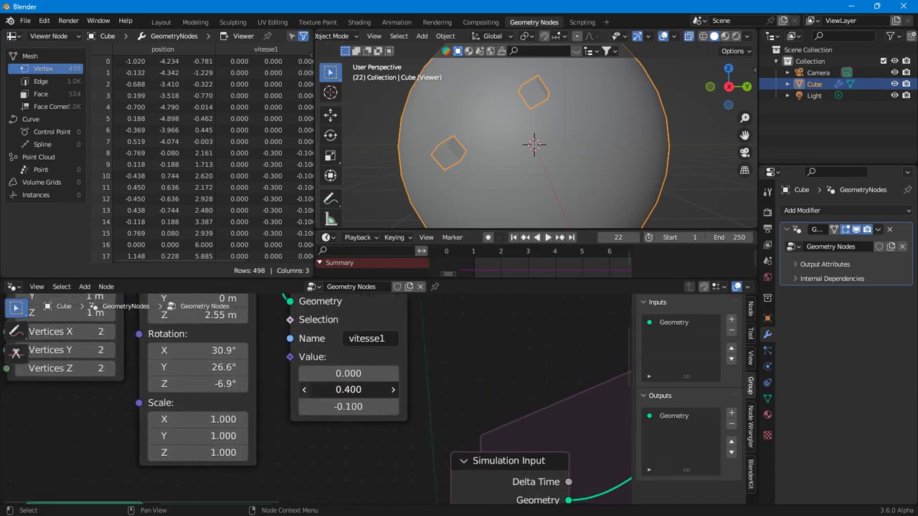
Step: Return to the first frame and set the duplicated NodeGroup's Name to vitesse1
scroll(299, 395, down, 2)
middle_drag(610, 459, 263, 361)
click(269, 429)
key(Escape)
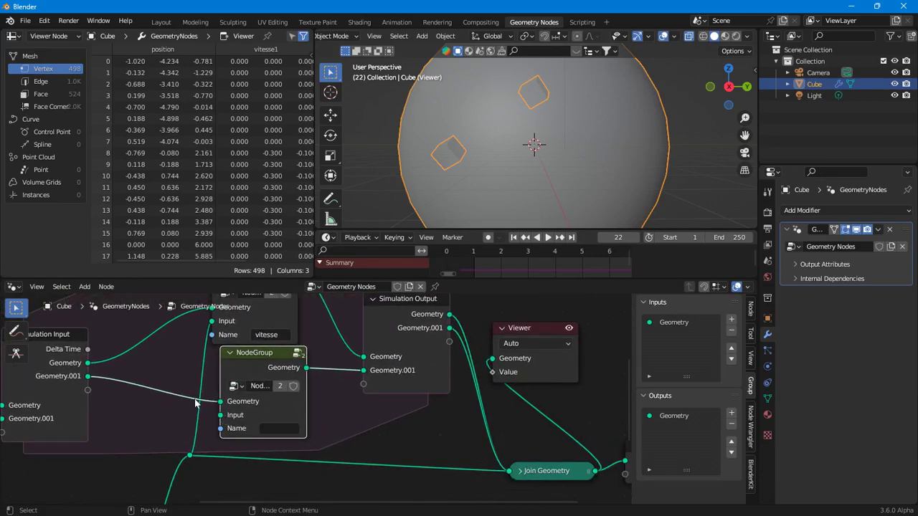
click(513, 237)
click(286, 428)
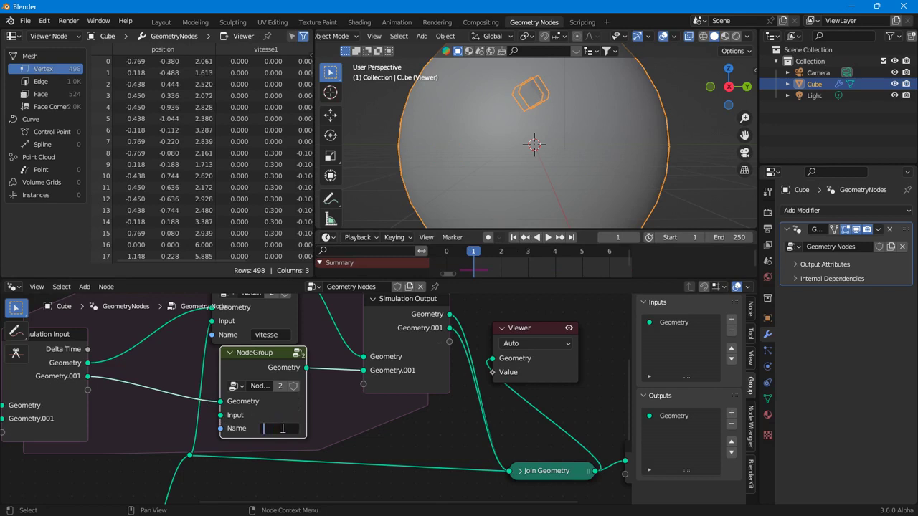
text(vitesse1)
key(Return)
Step: Move the duplicated NodeGroup lower in the simulation zone and test the simulation from the first frame
scroll(264, 357, down, 3)
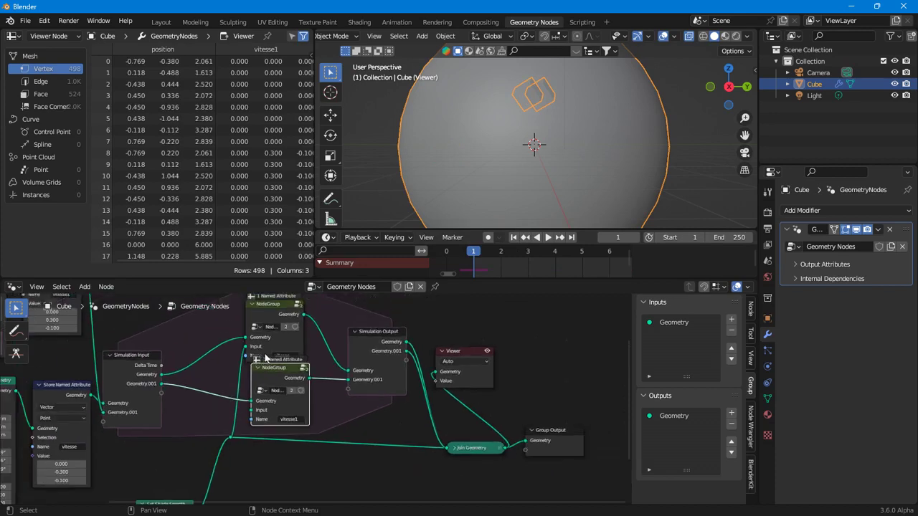
middle_drag(99, 381, 140, 436)
drag(292, 439, 294, 449)
click(518, 238)
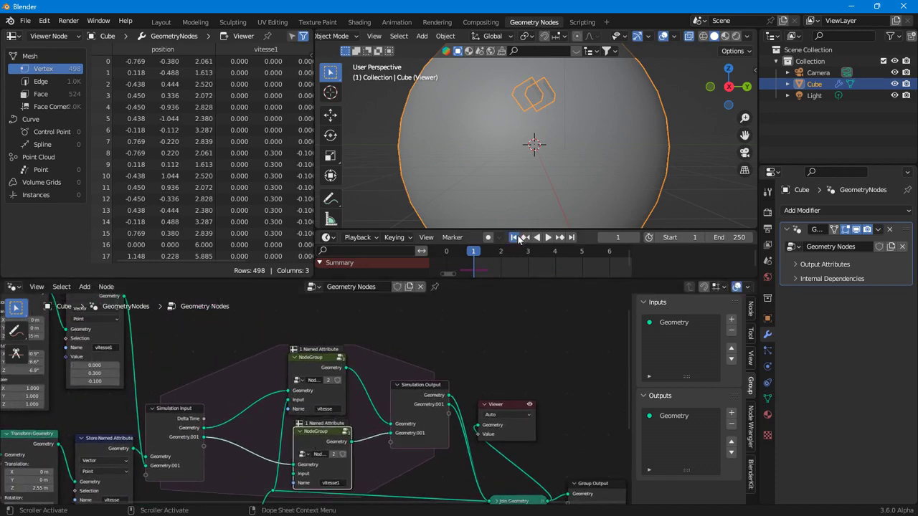
click(550, 241)
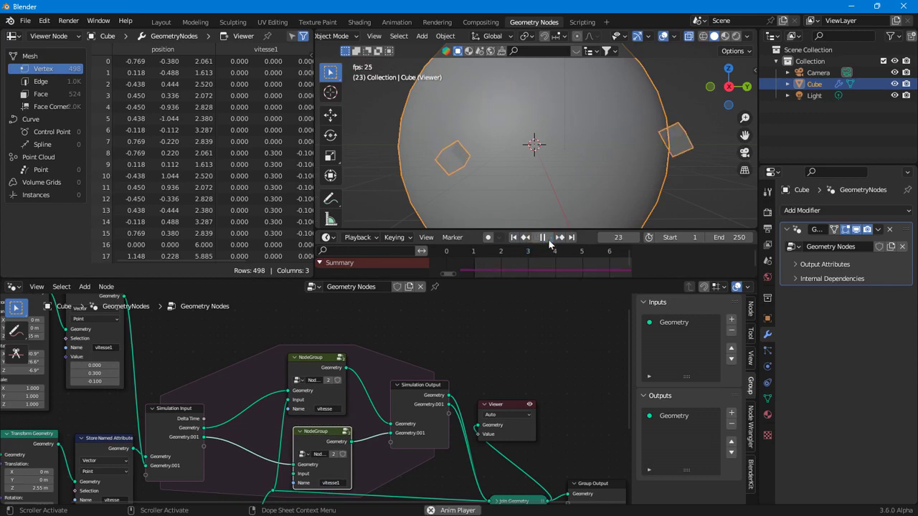
click(543, 237)
click(513, 238)
Step: Link the smooth-shaded UV Sphere's geometry from the reroute to the second NodeGroup's Input socket
shift+scroll(322, 361, down, 5)
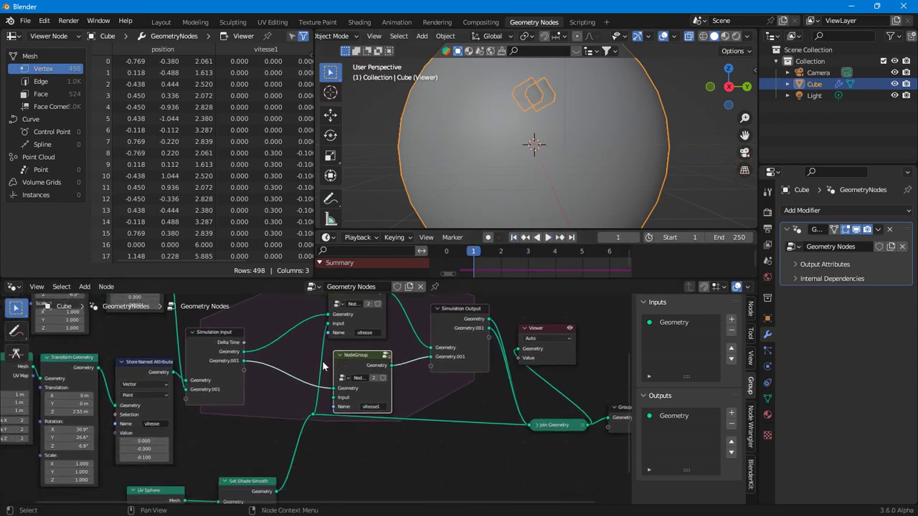
scroll(328, 352, up, 4)
mouse_move(340, 408)
middle_down()
mouse_move(339, 455)
mouse_move(327, 474)
mouse_move(334, 412)
middle_up()
drag(298, 422, 325, 399)
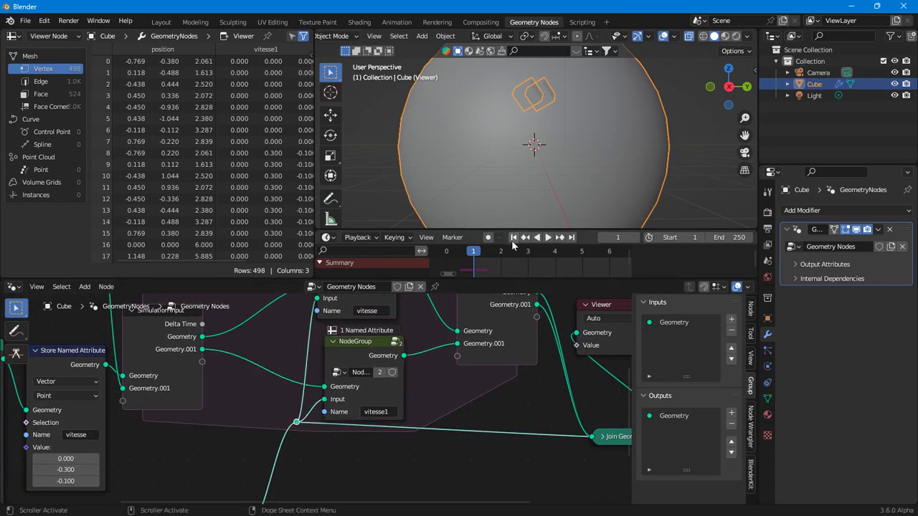
Step: Play the simulation to examine both cubes bouncing inside the sphere, and return to the first frame
click(547, 237)
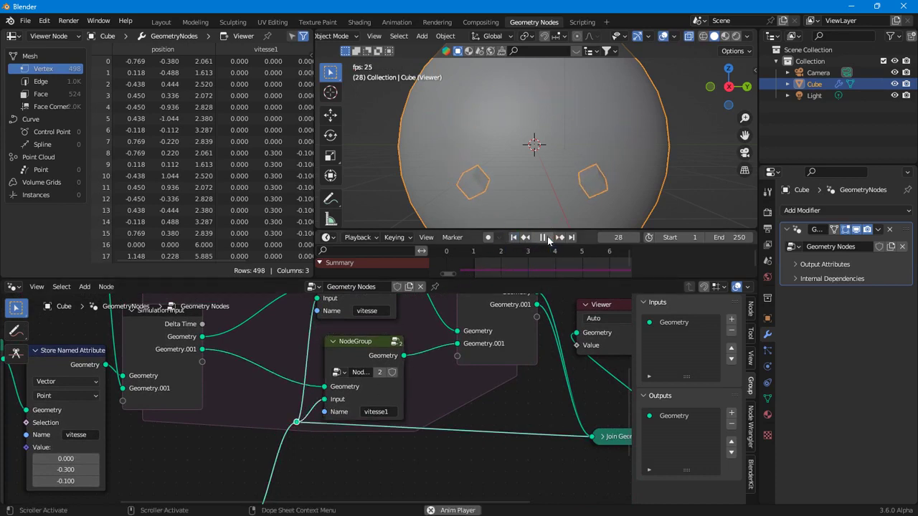
scroll(517, 116, down, 4)
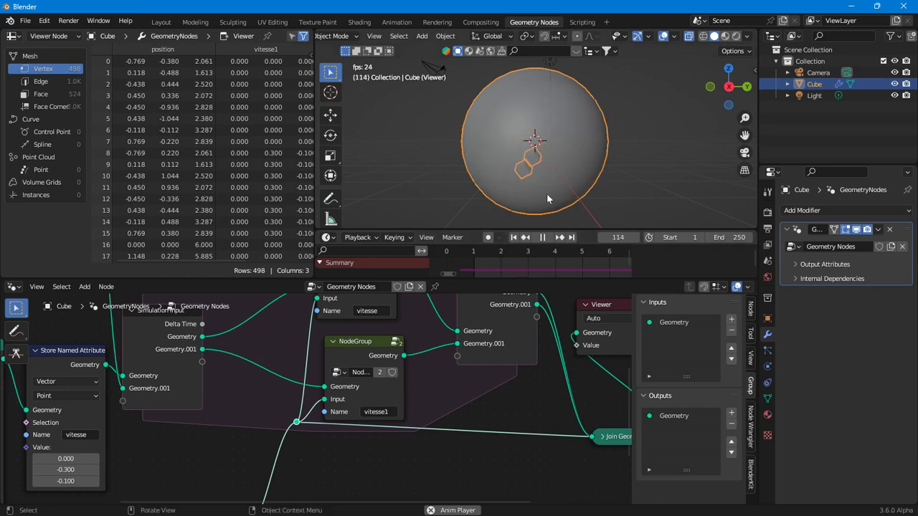
click(545, 238)
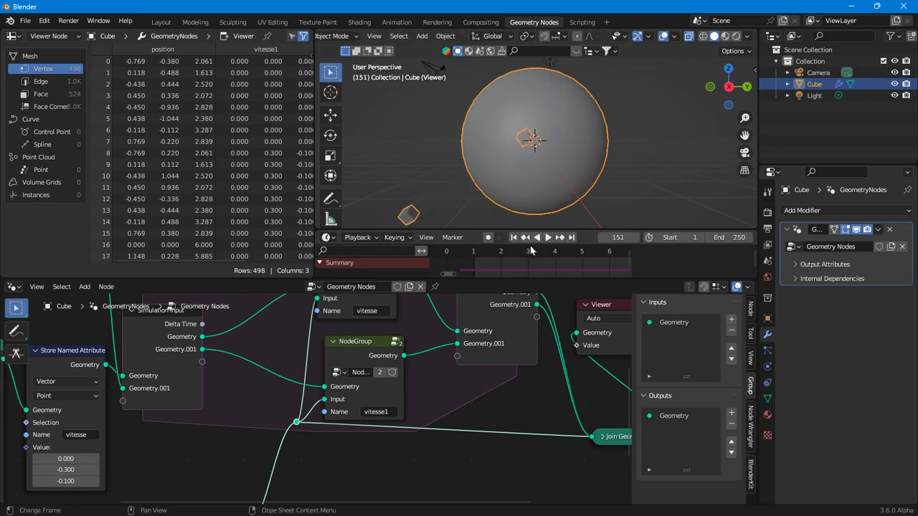
click(513, 239)
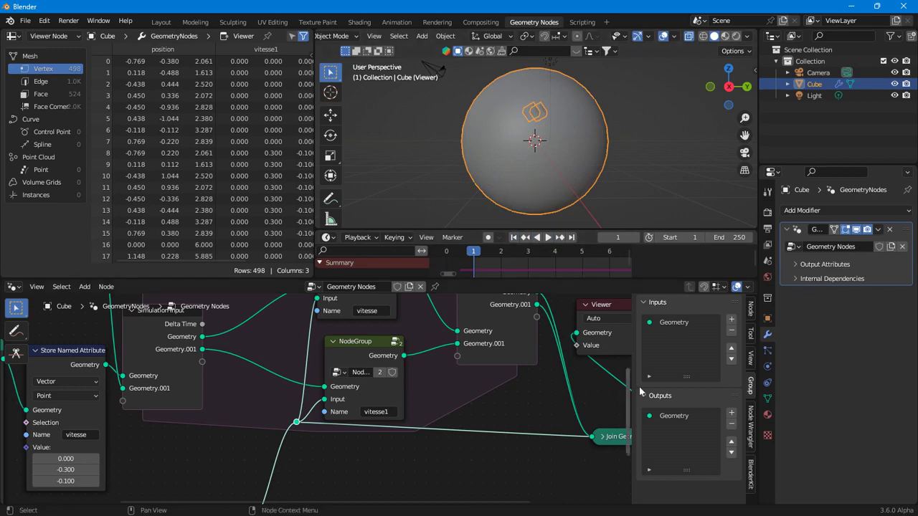
scroll(392, 409, down, 5)
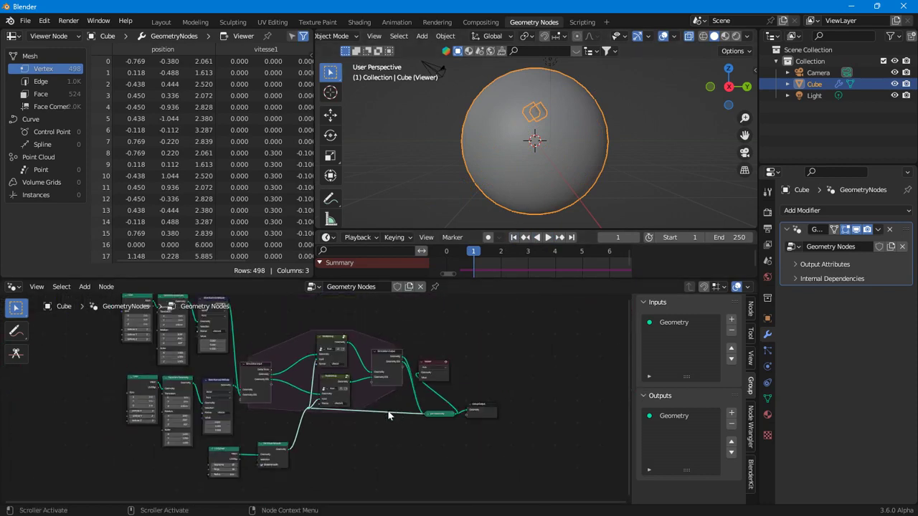